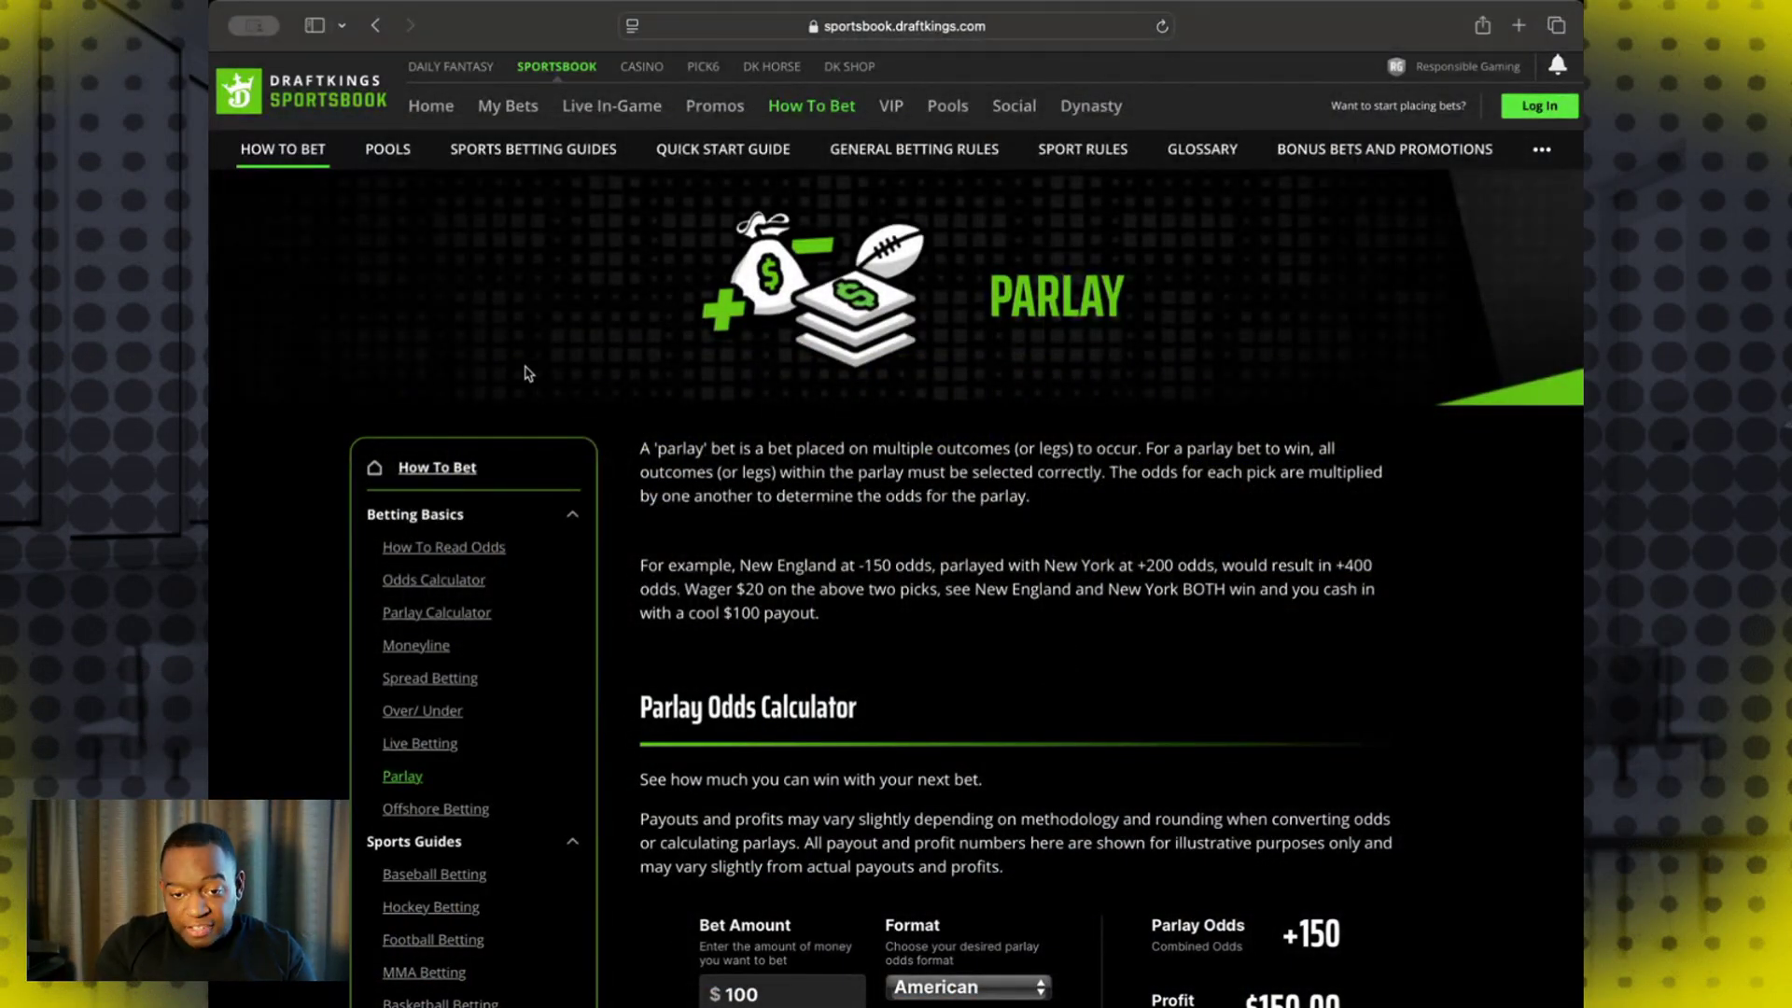
pyautogui.scroll(-1, 823, 501)
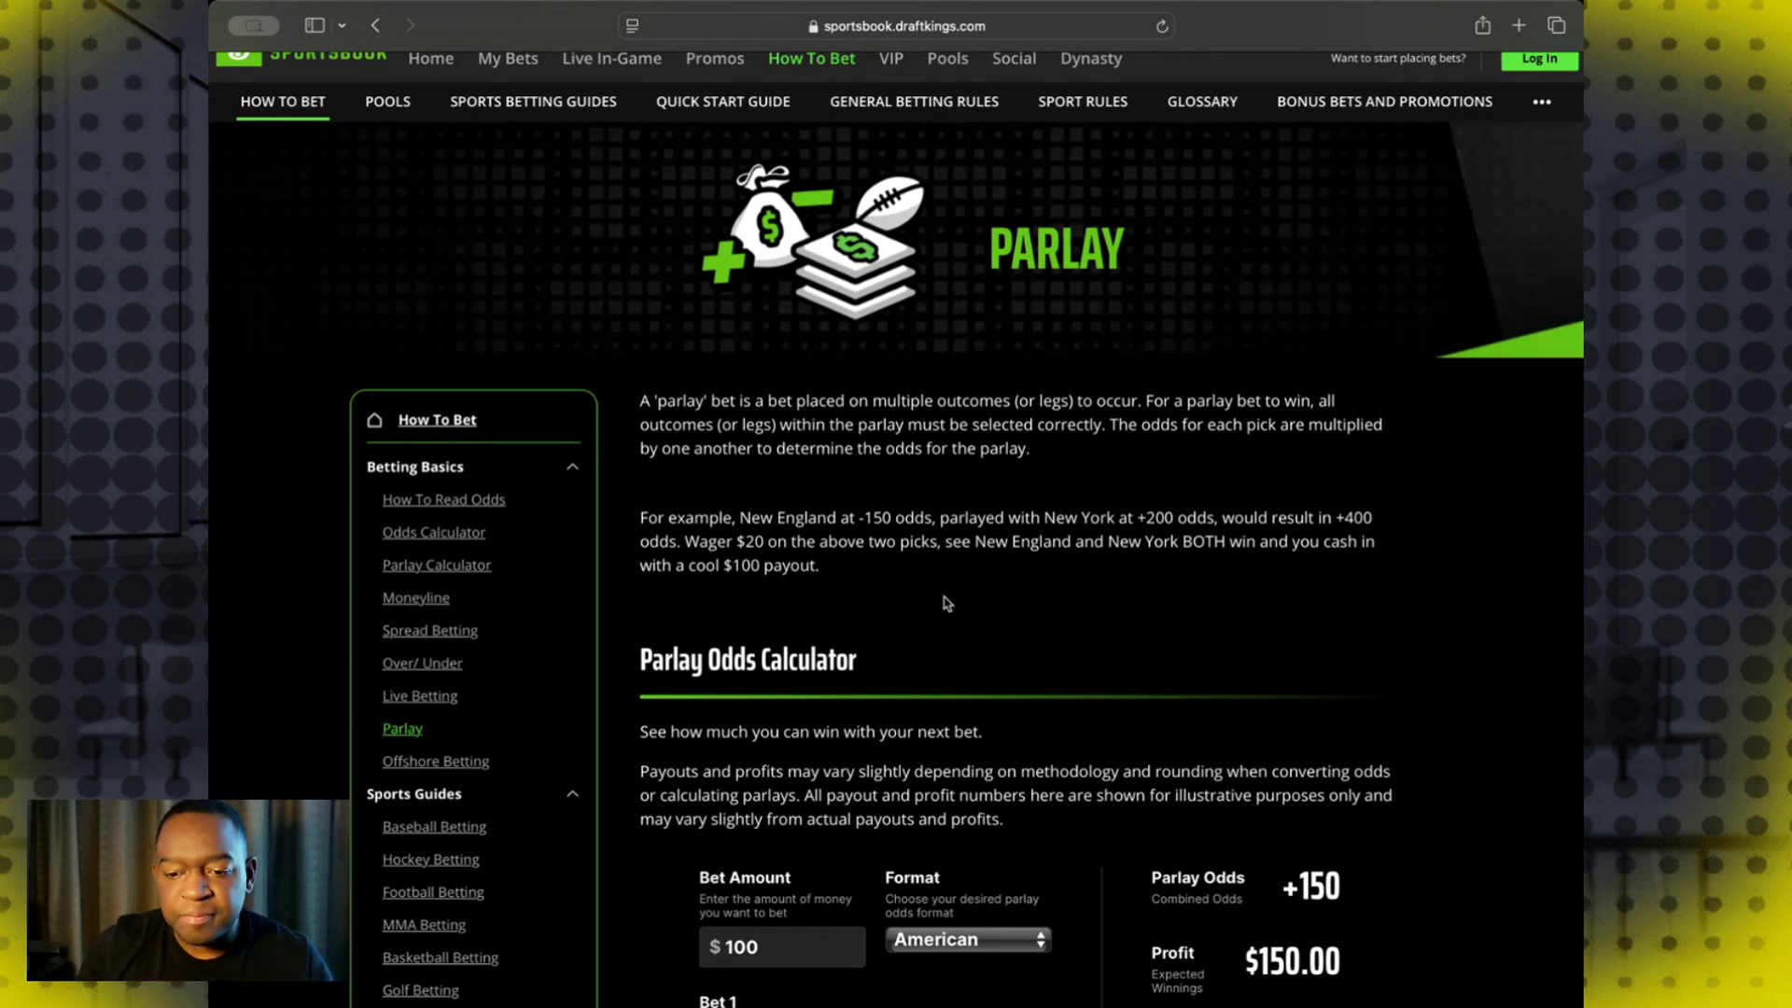
pyautogui.scroll(-5, 968, 630)
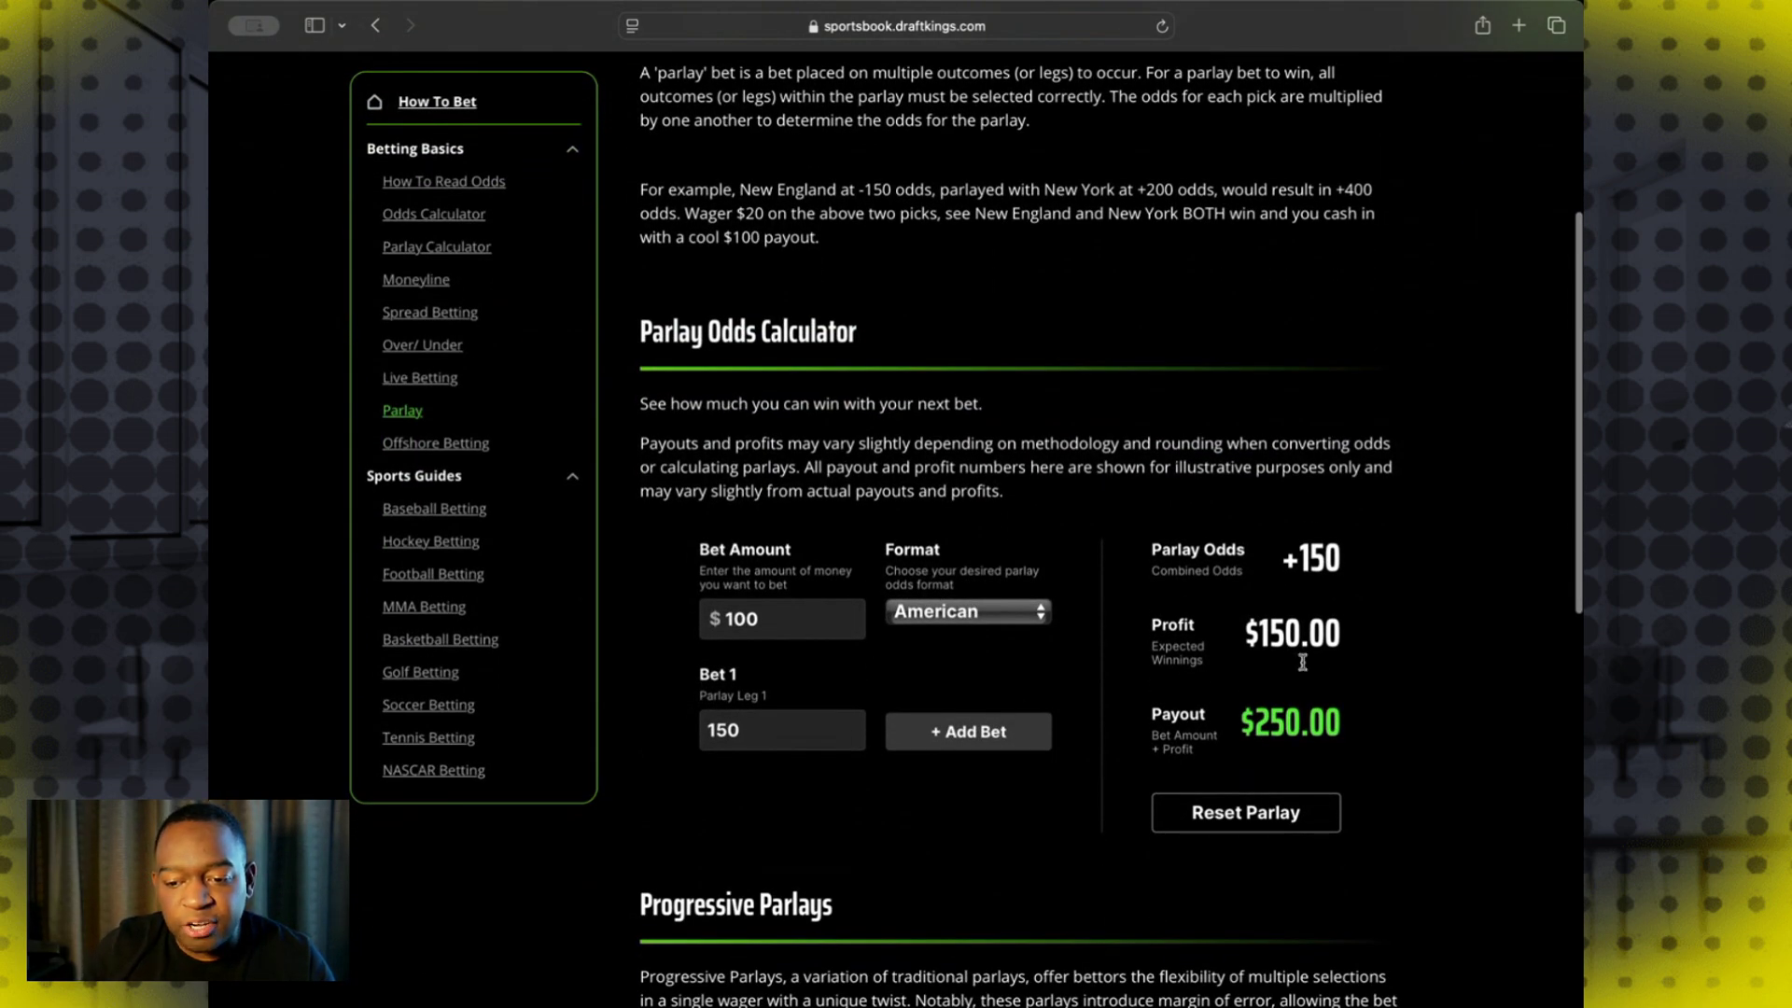
pyautogui.scroll(-1, 1194, 681)
pyautogui.scroll(-2, 1193, 680)
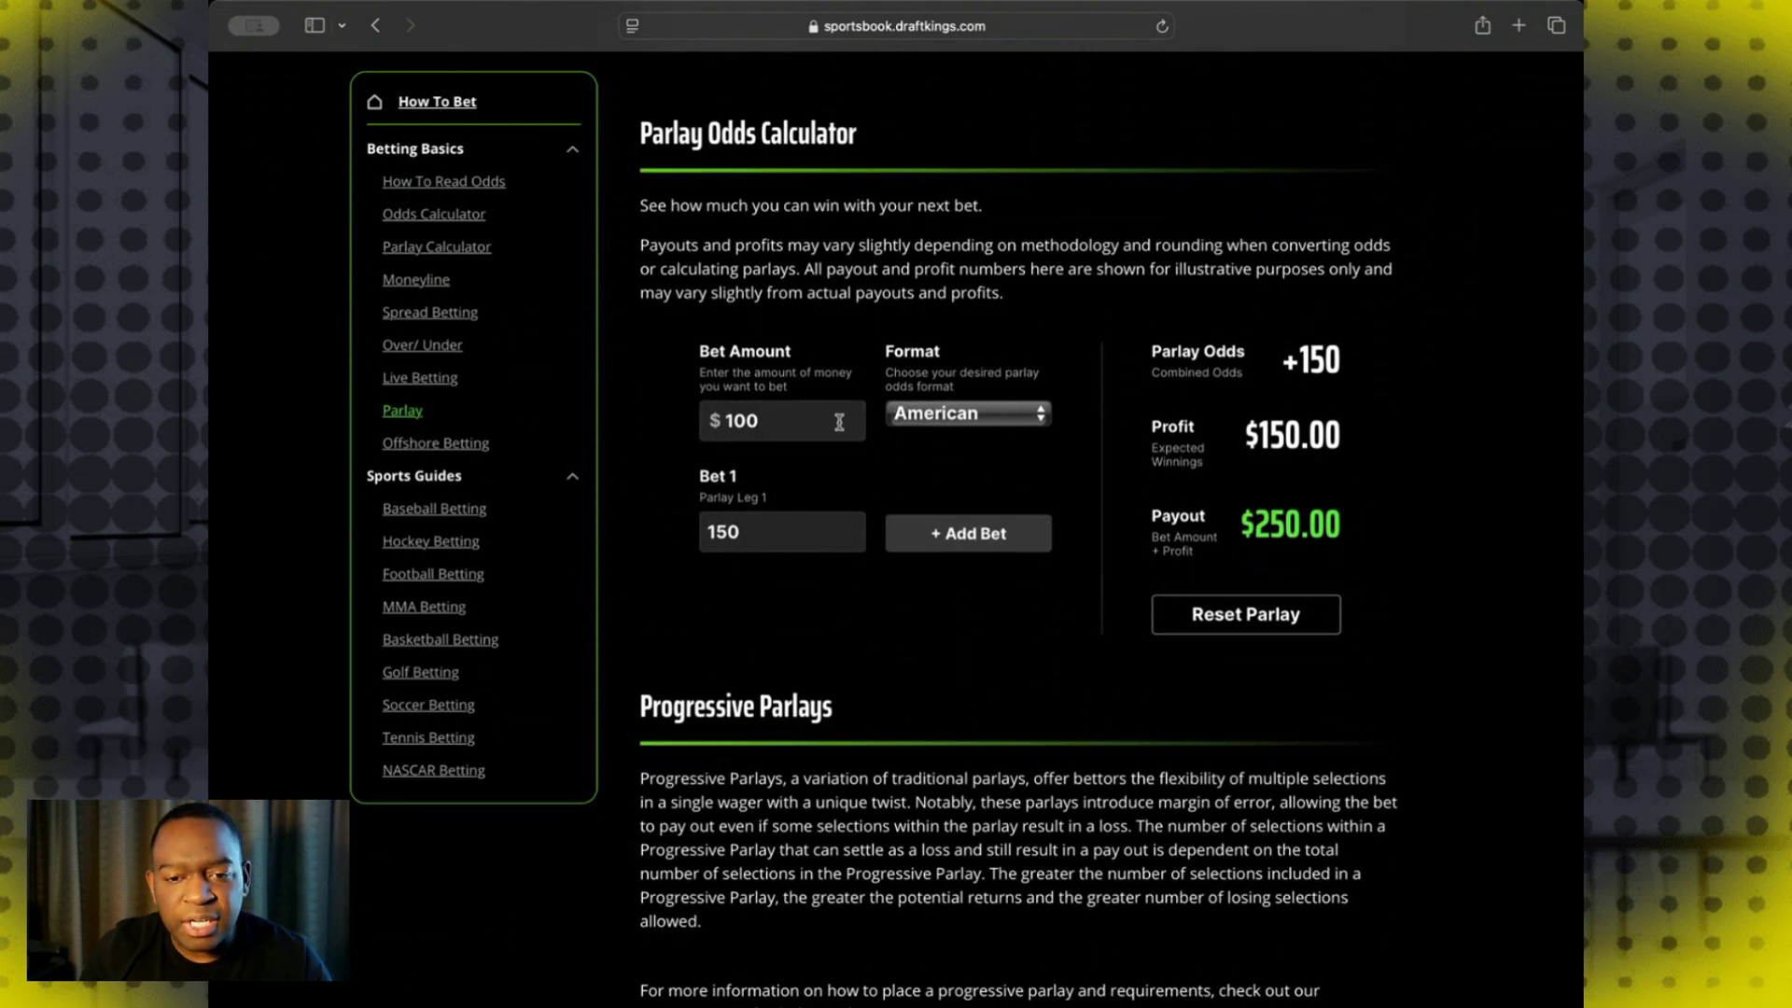
# Add a second parlay leg at 150 odds and a third leg at -250
pyautogui.click(921, 540)
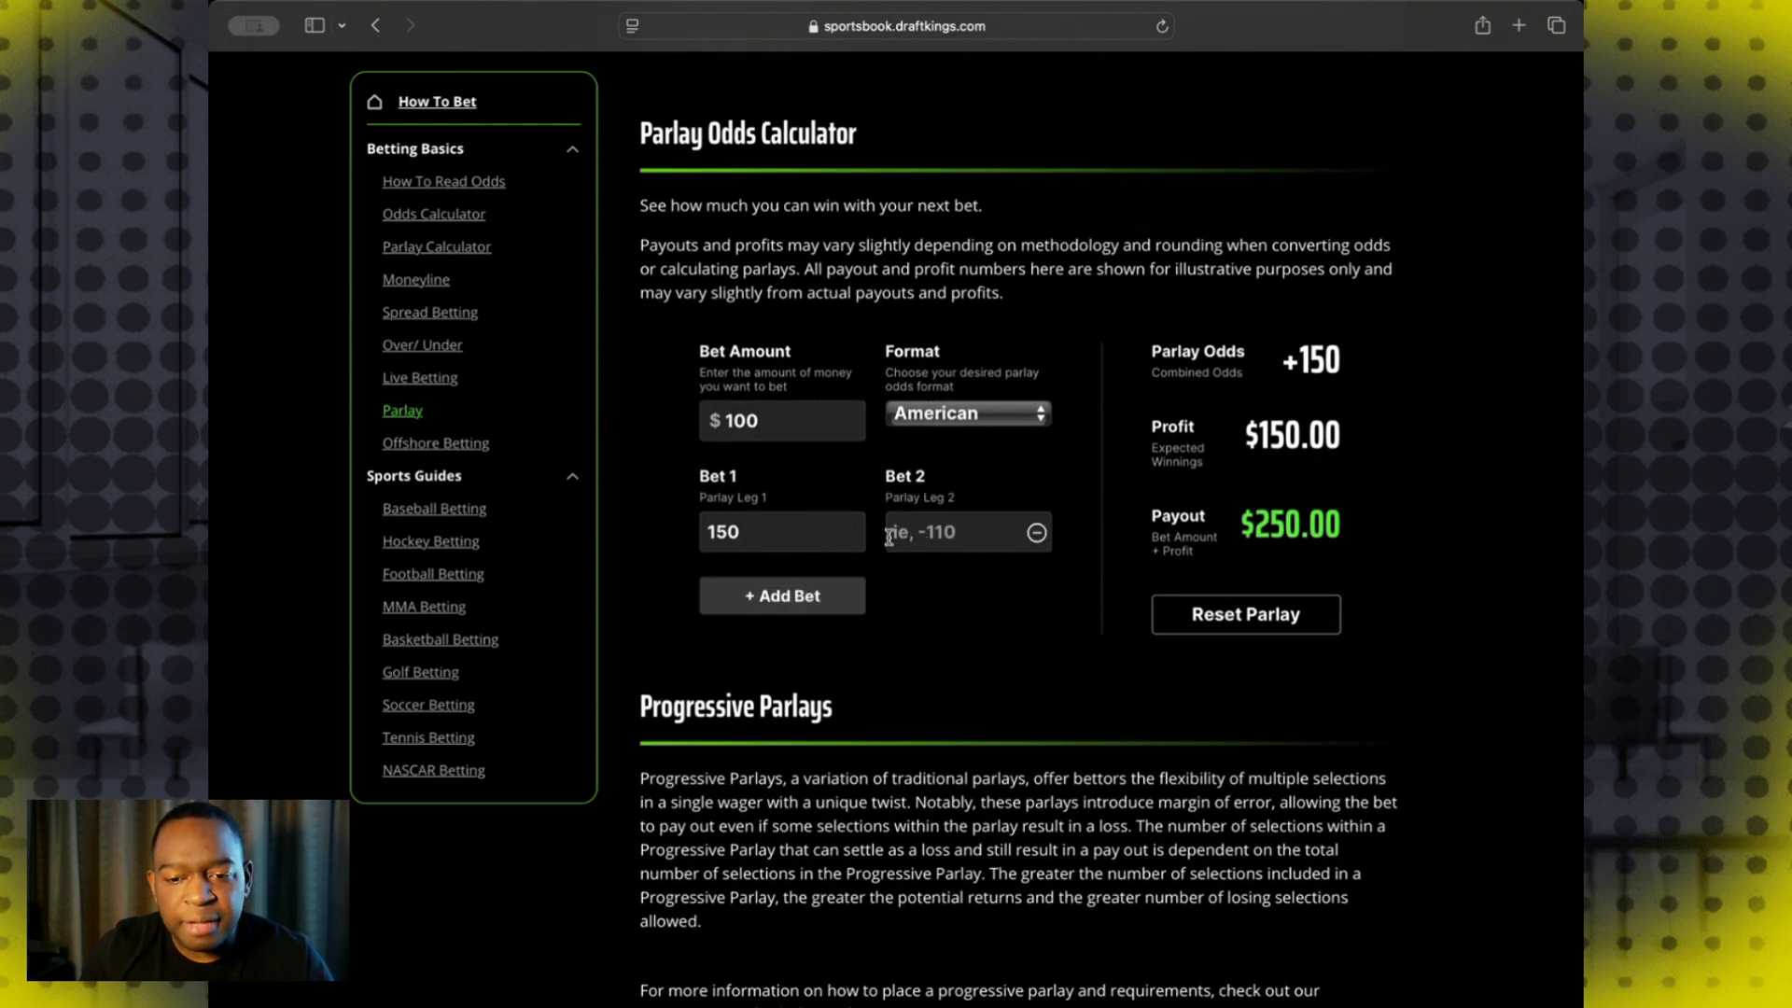
pyautogui.click(932, 532)
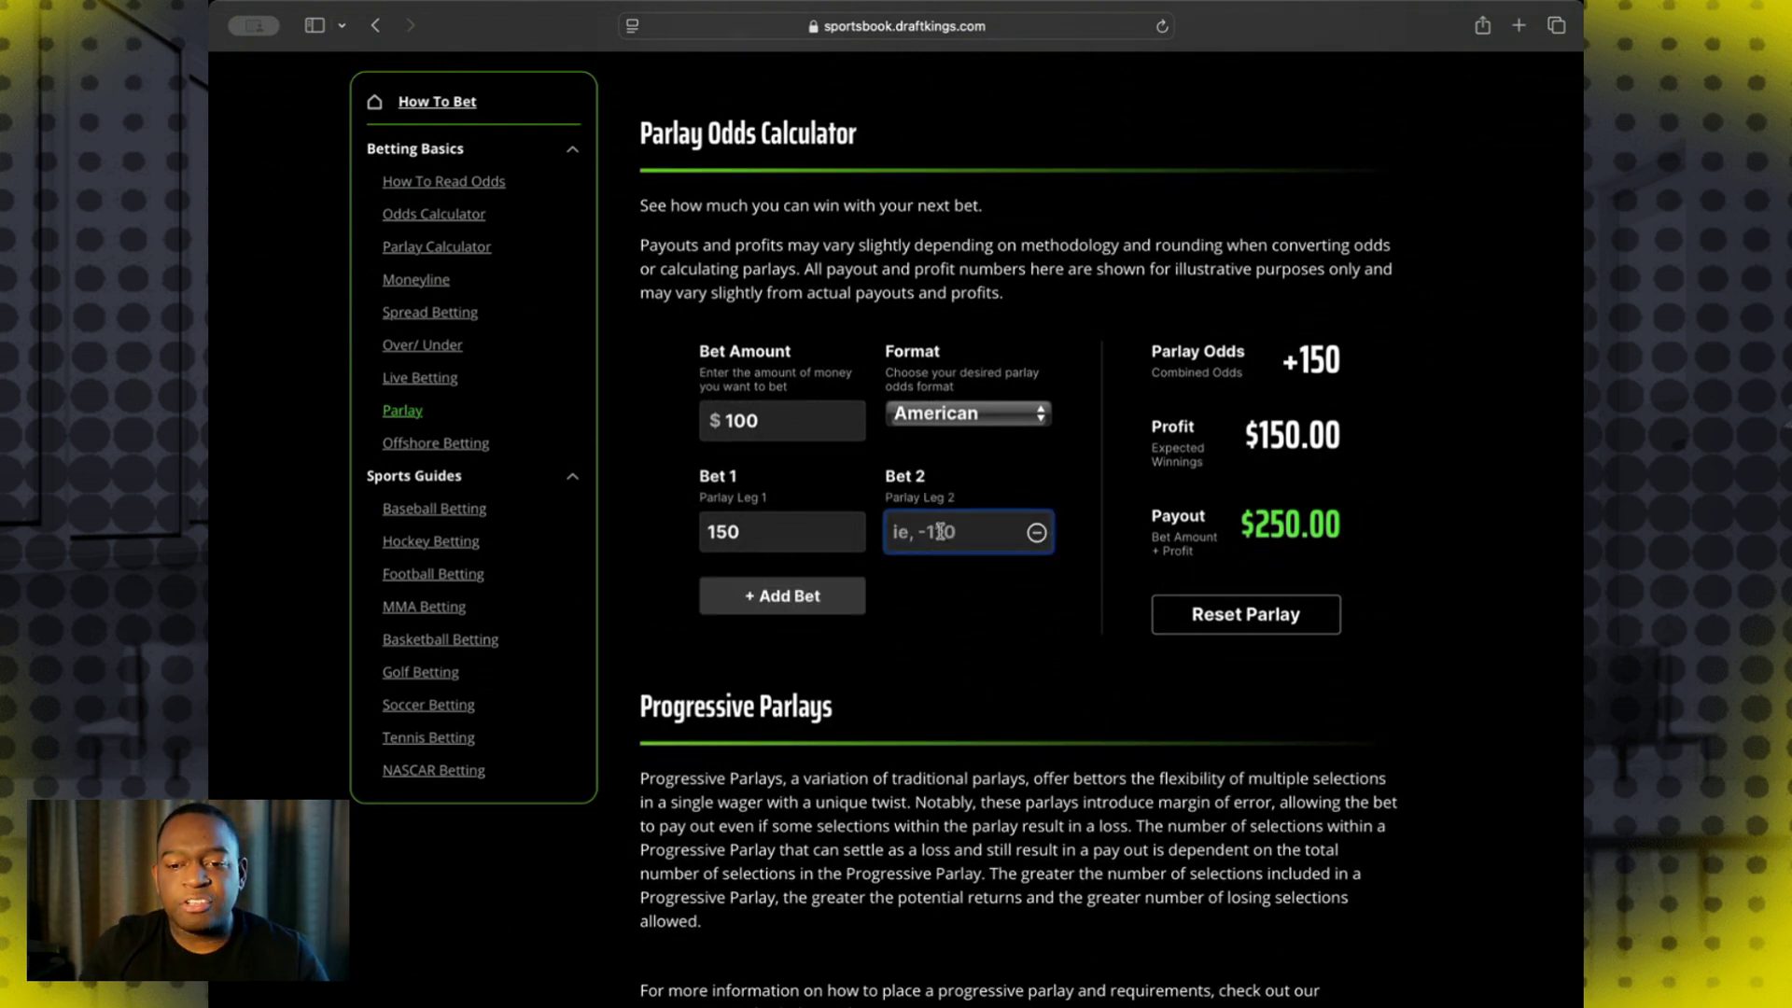
pyautogui.write('15')
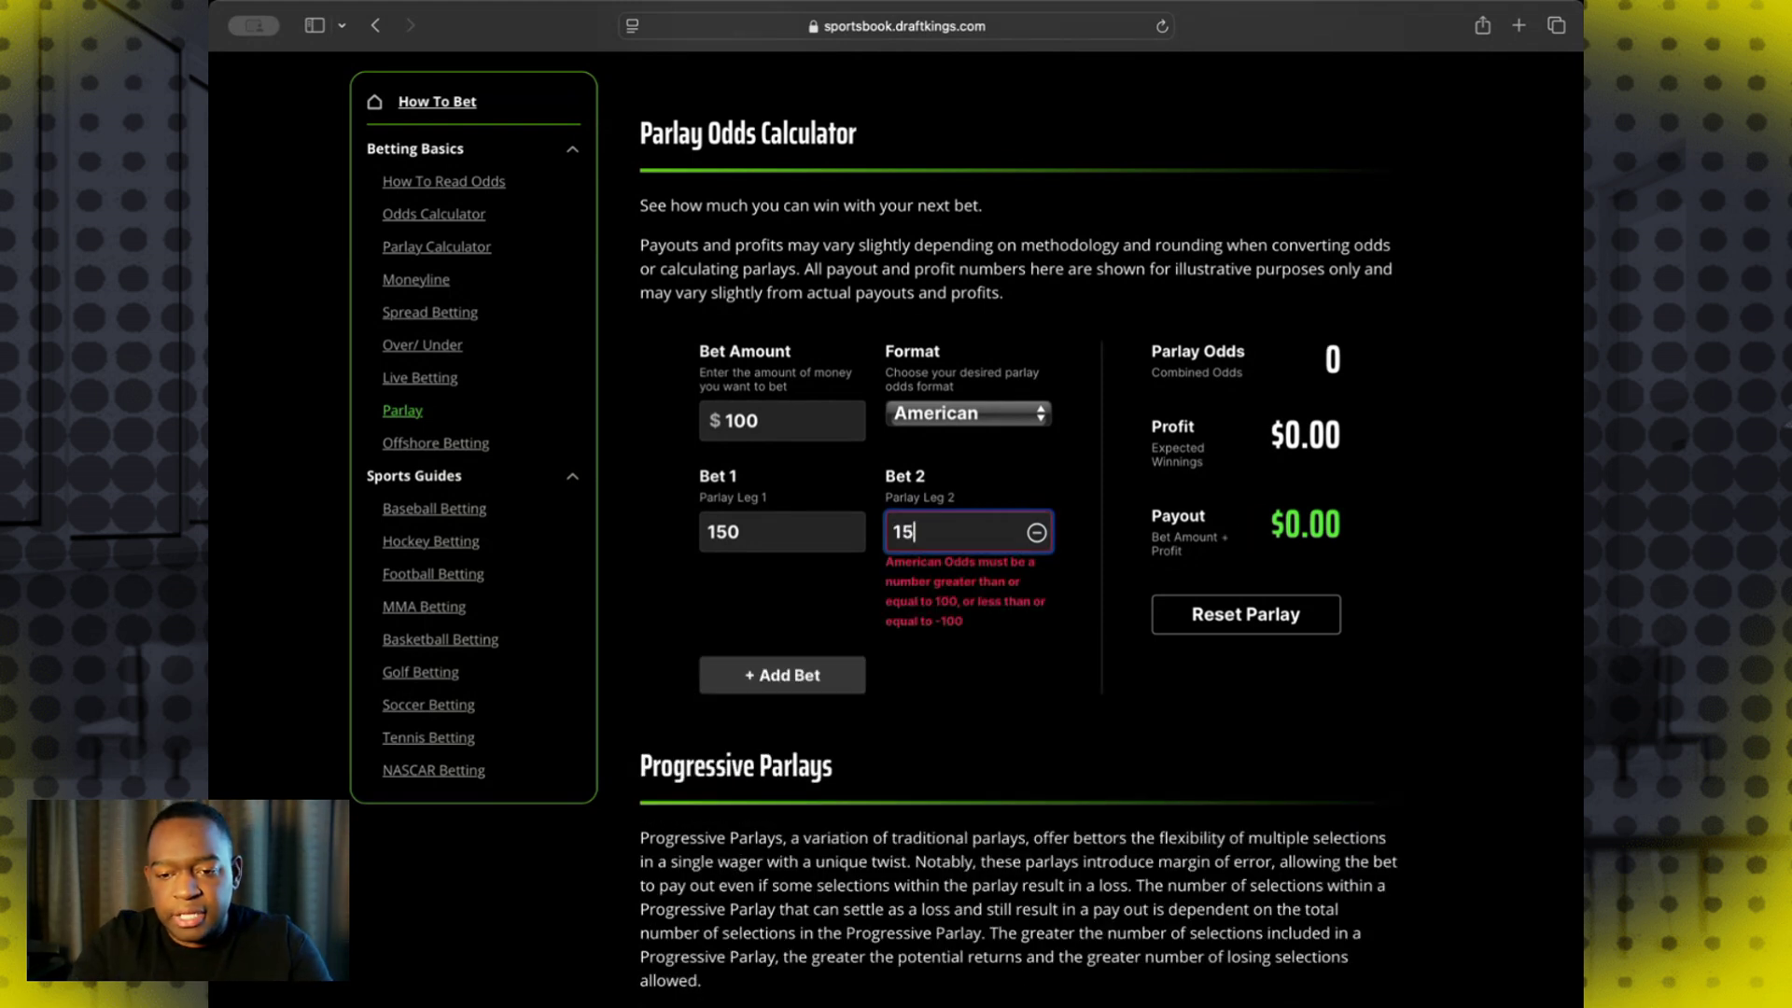
pyautogui.write('0')
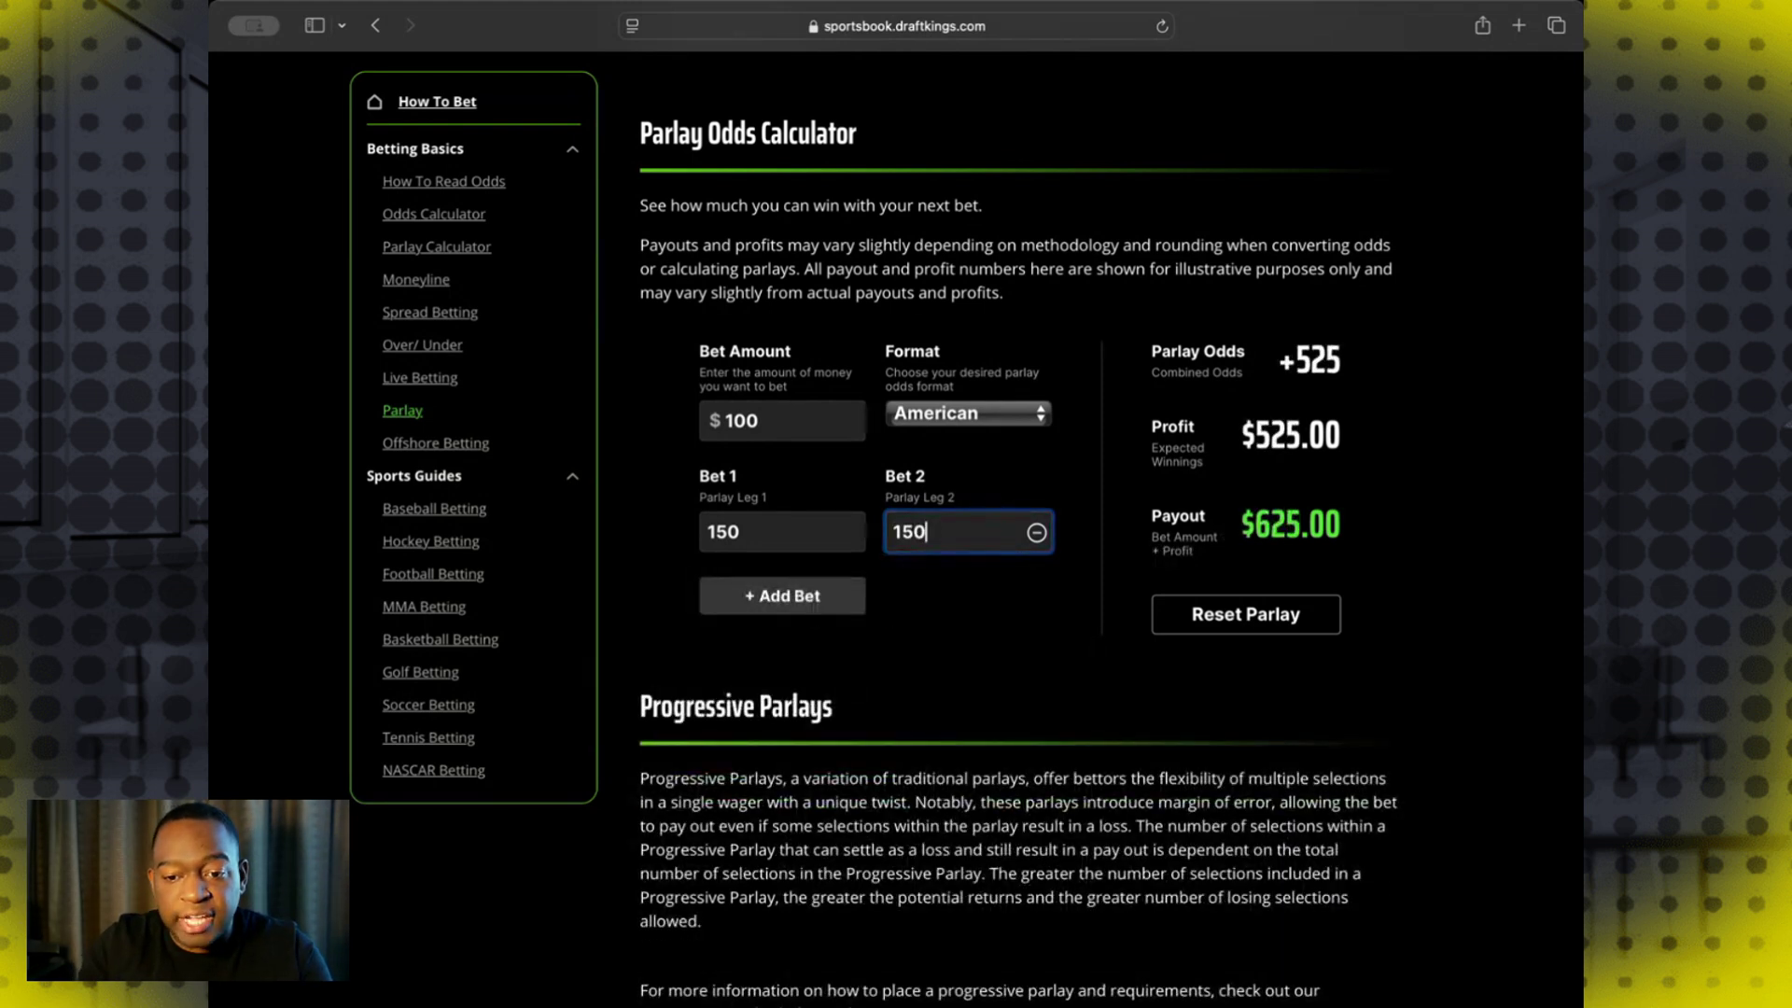
pyautogui.click(780, 611)
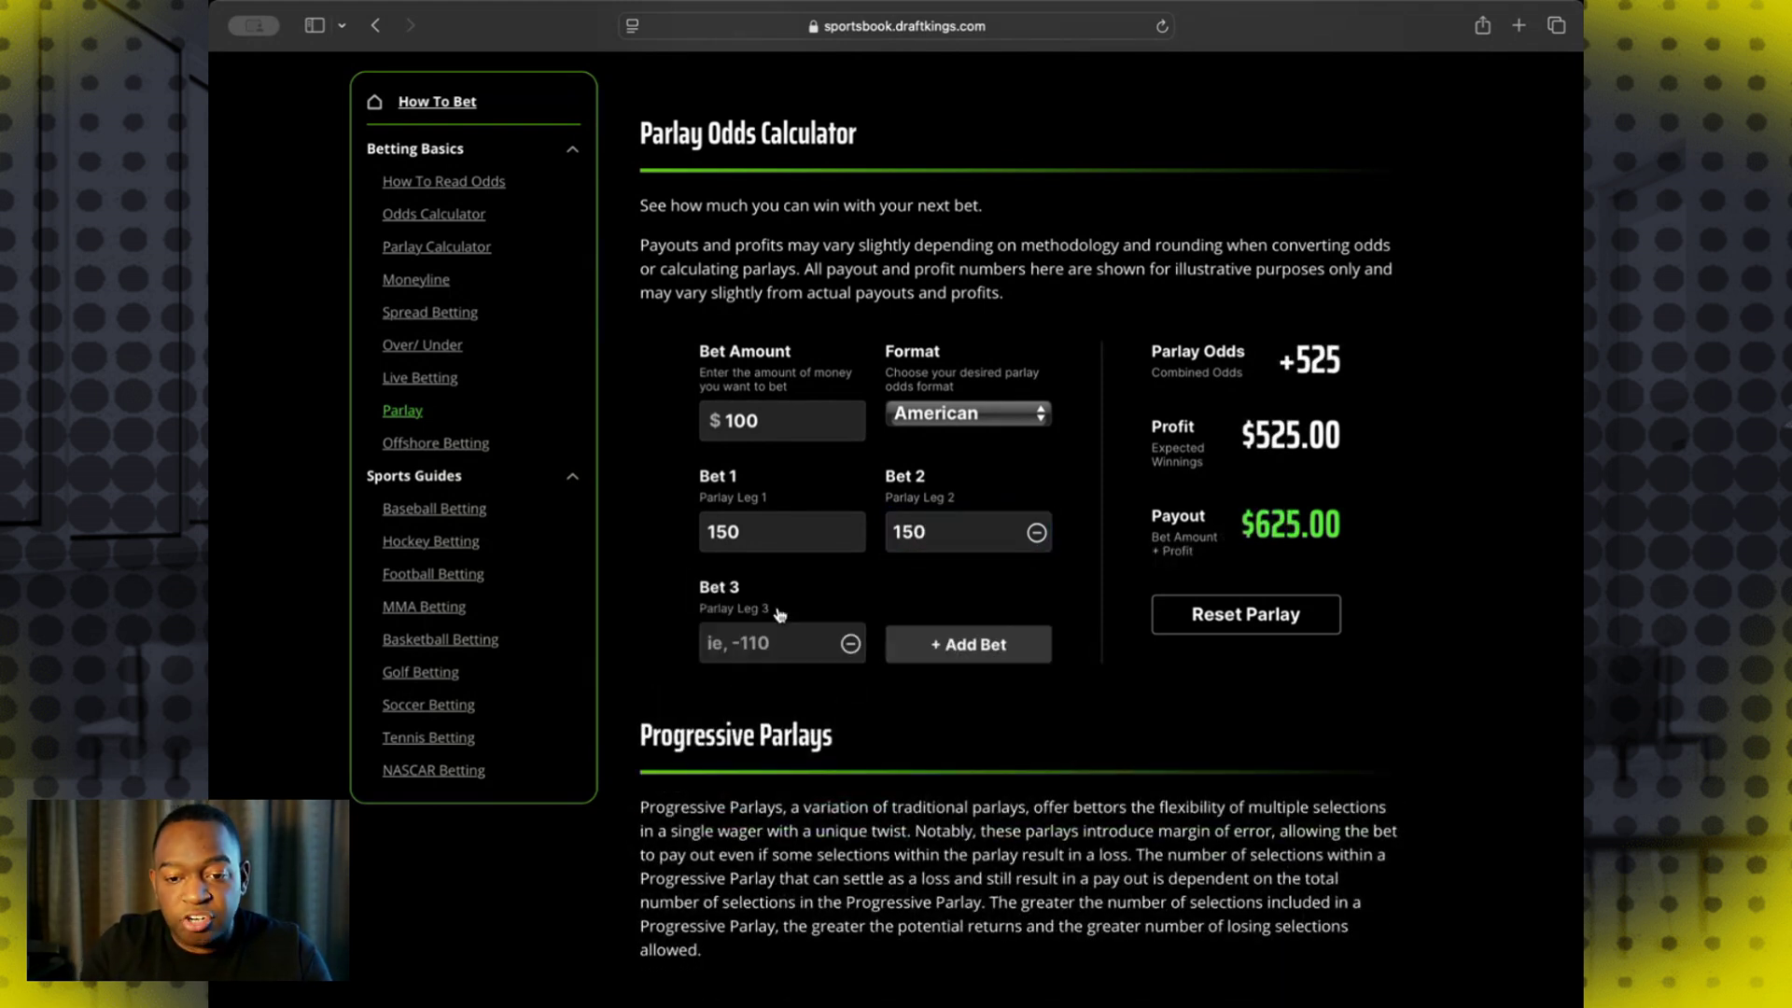
pyautogui.click(750, 632)
pyautogui.write('70')
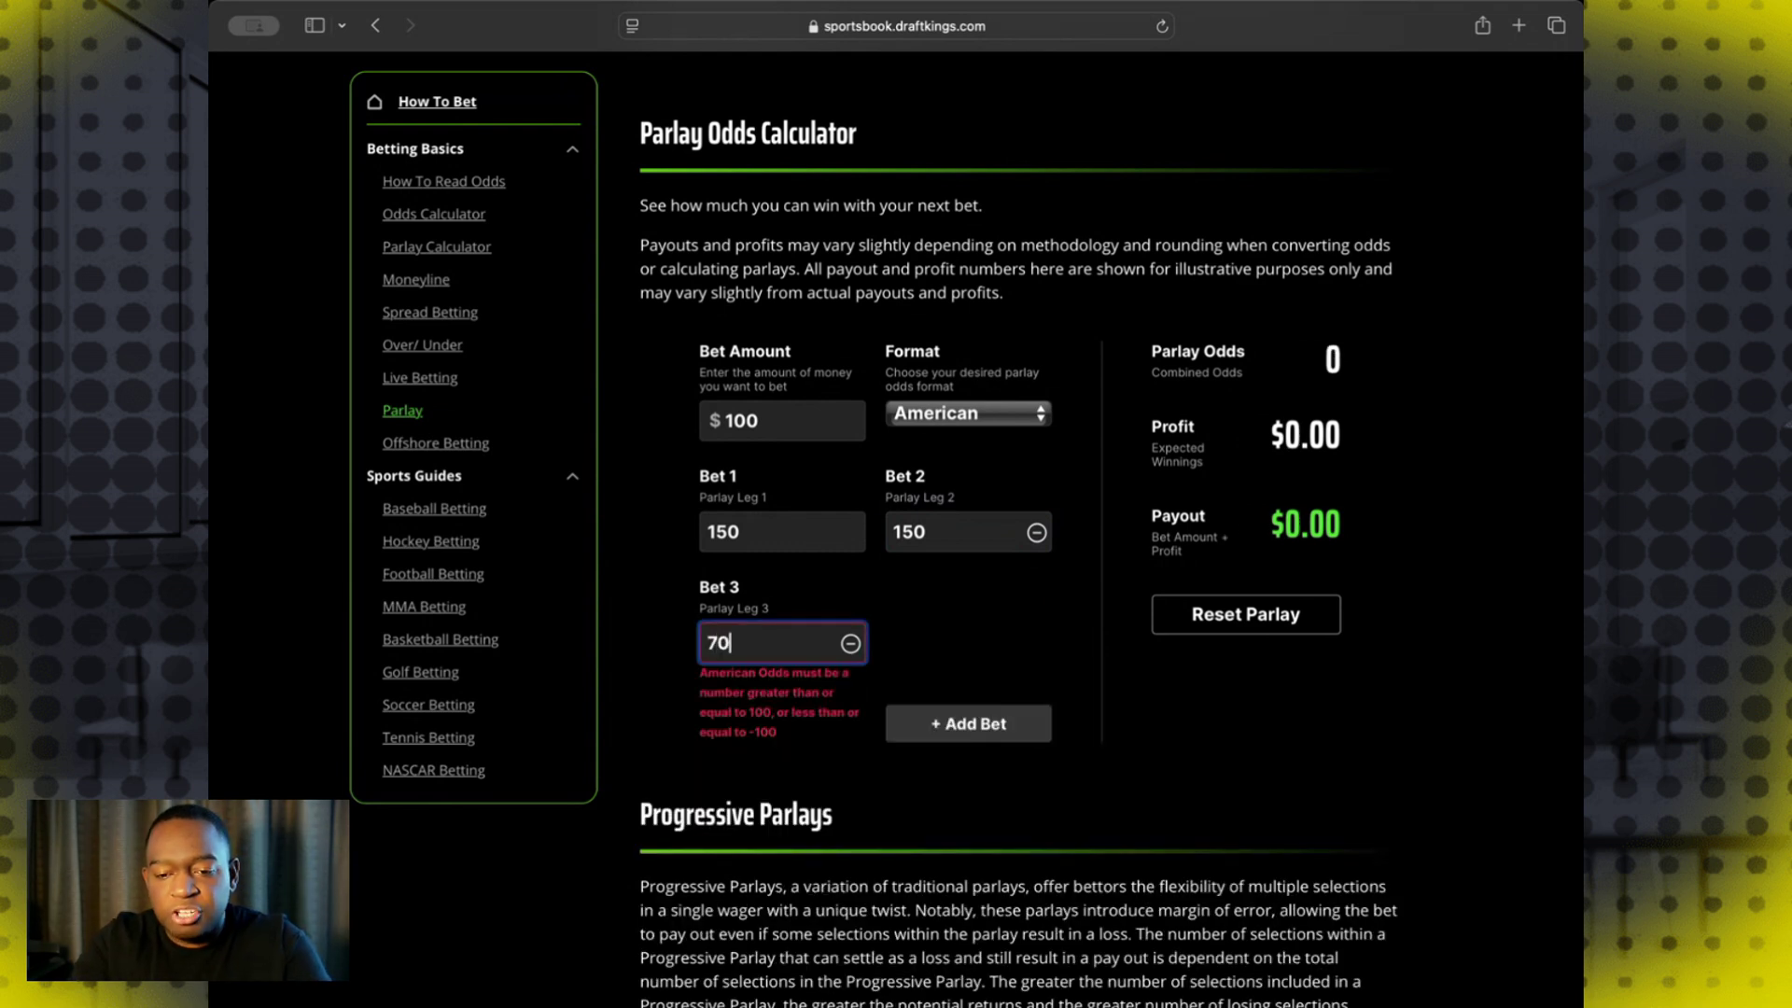
pyautogui.click(906, 643)
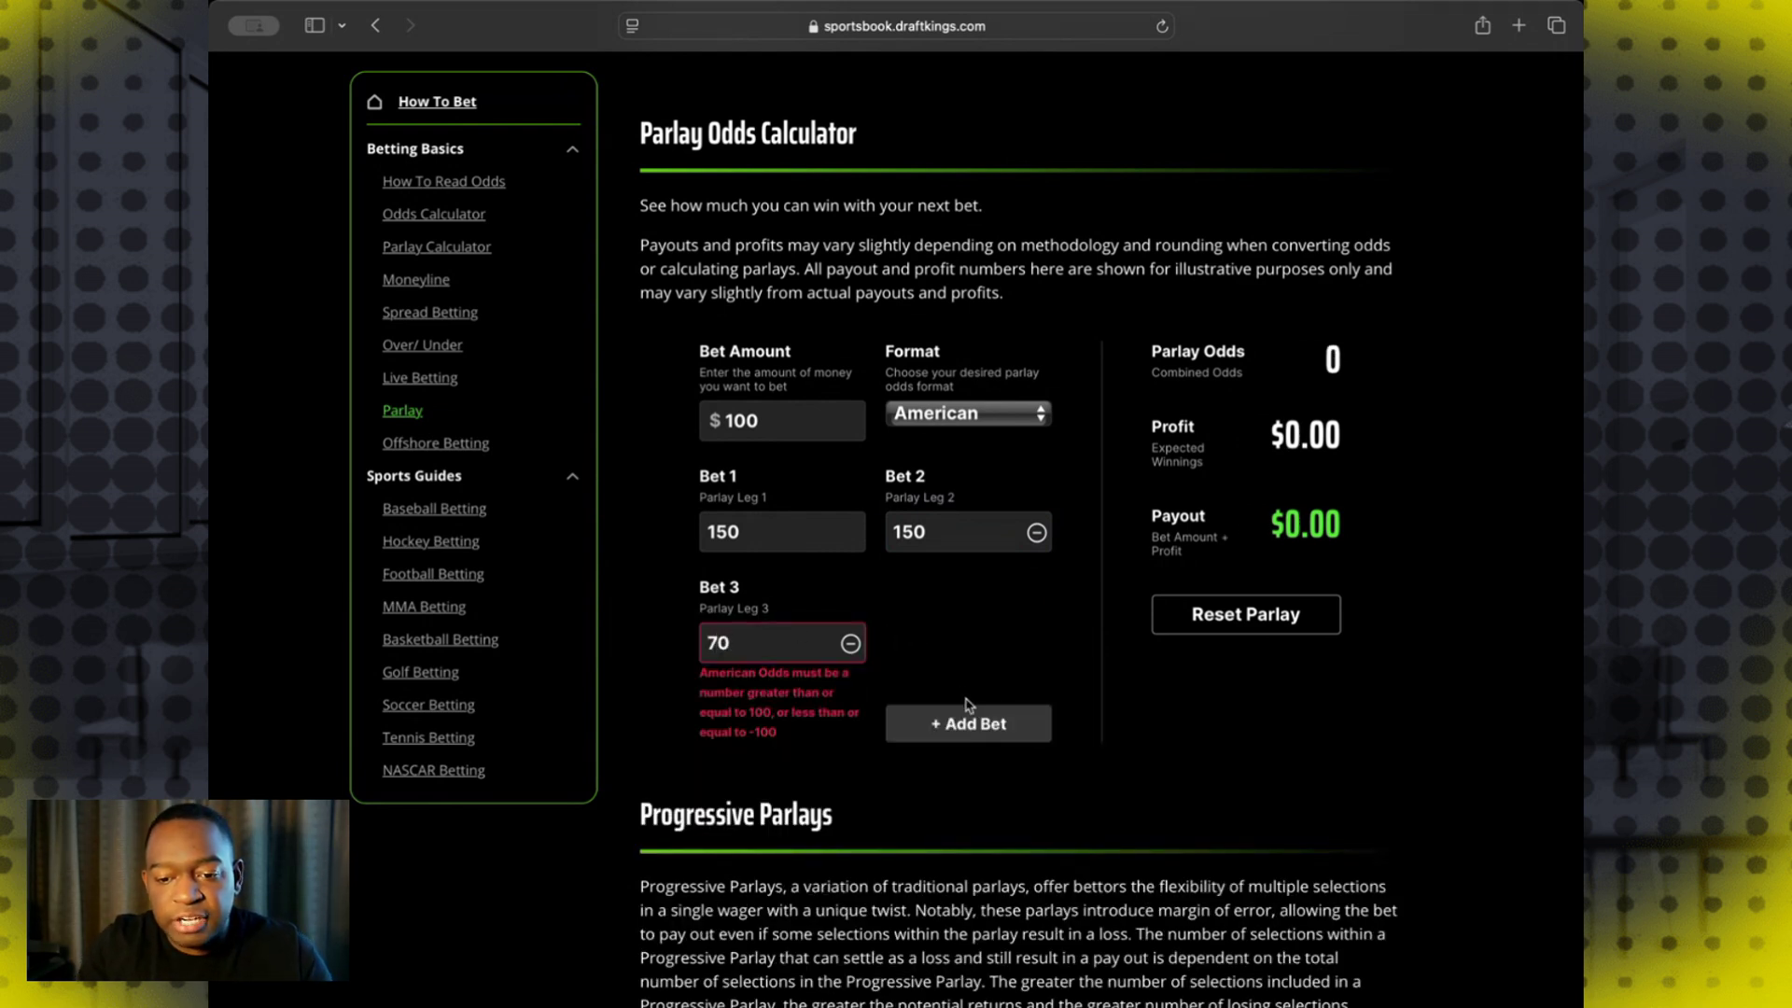
pyautogui.click(789, 648)
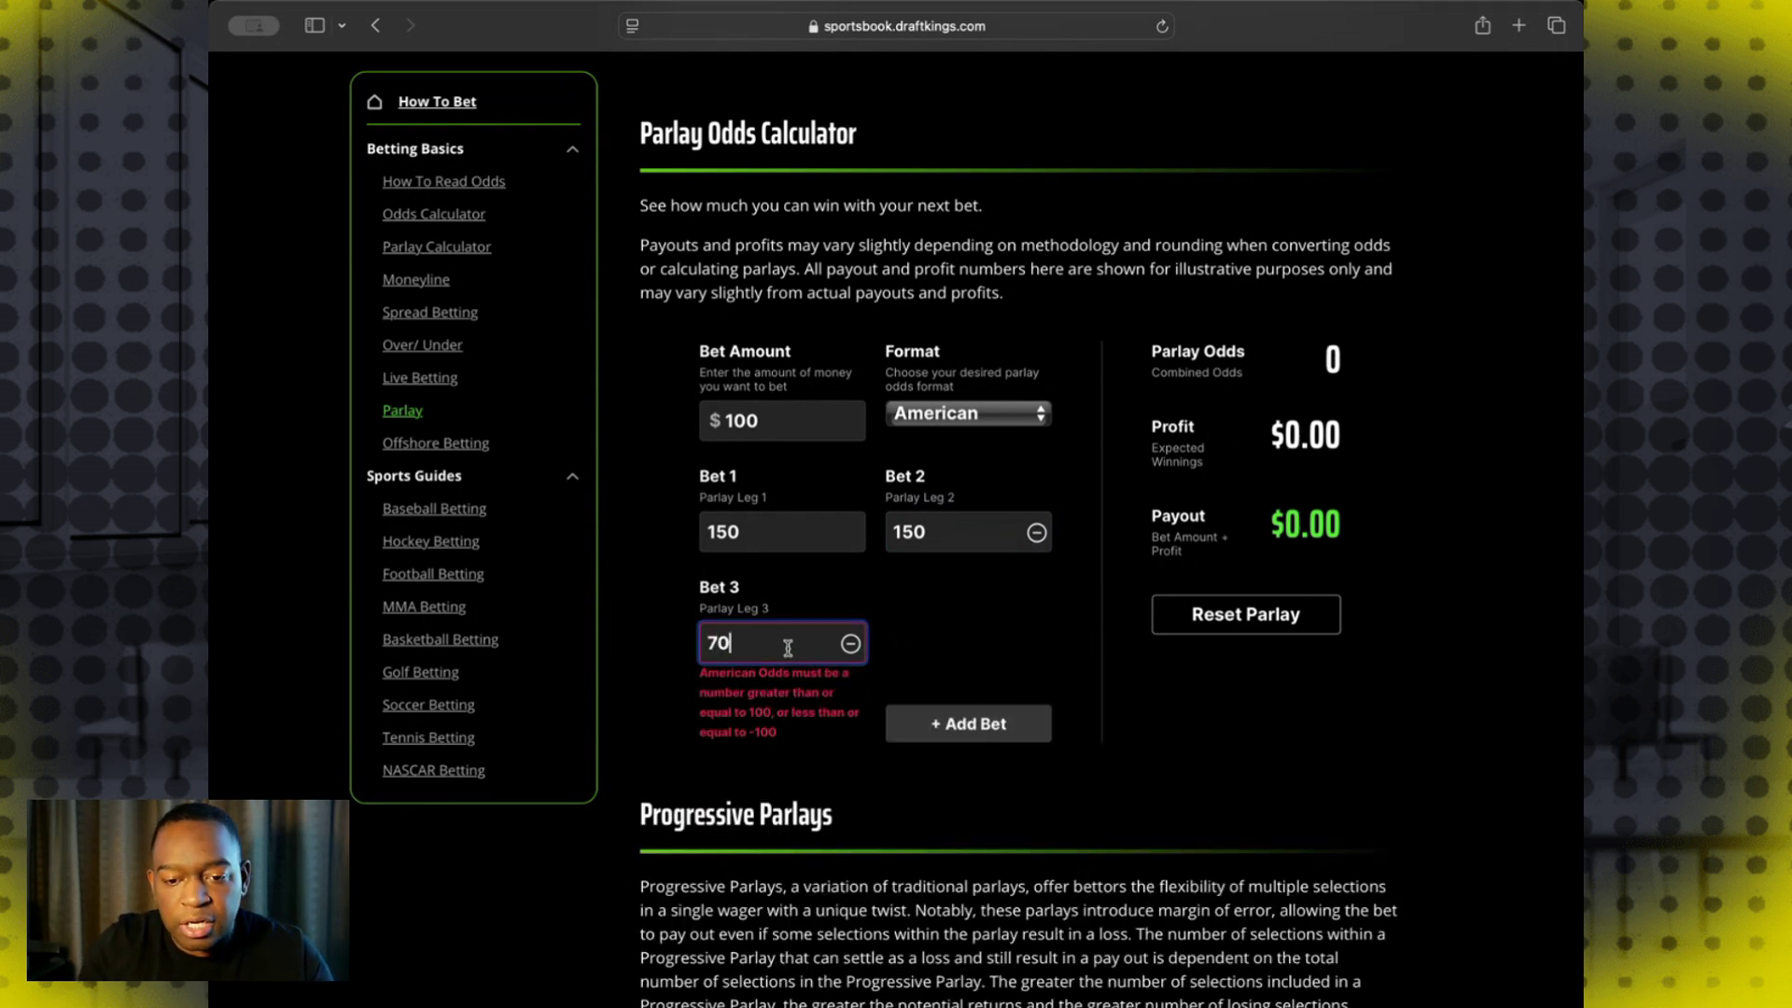
pyautogui.press('BackSpace')
pyautogui.press('BackSpace')
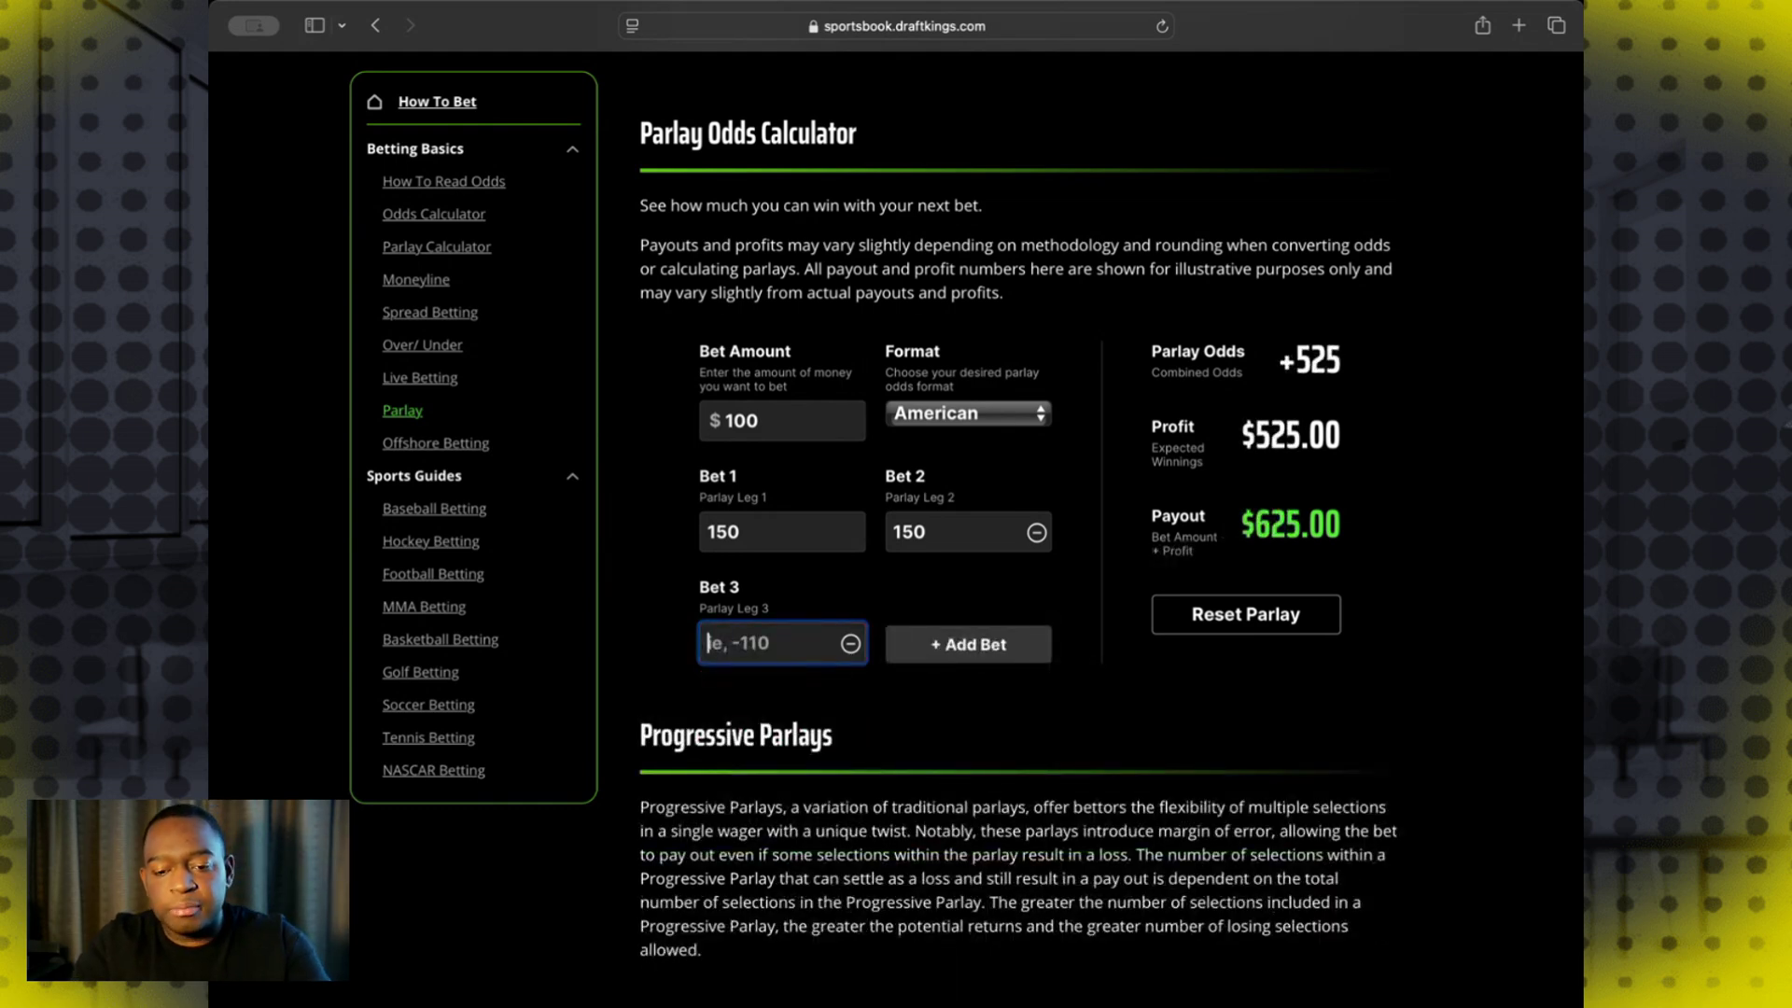
pyautogui.write('-')
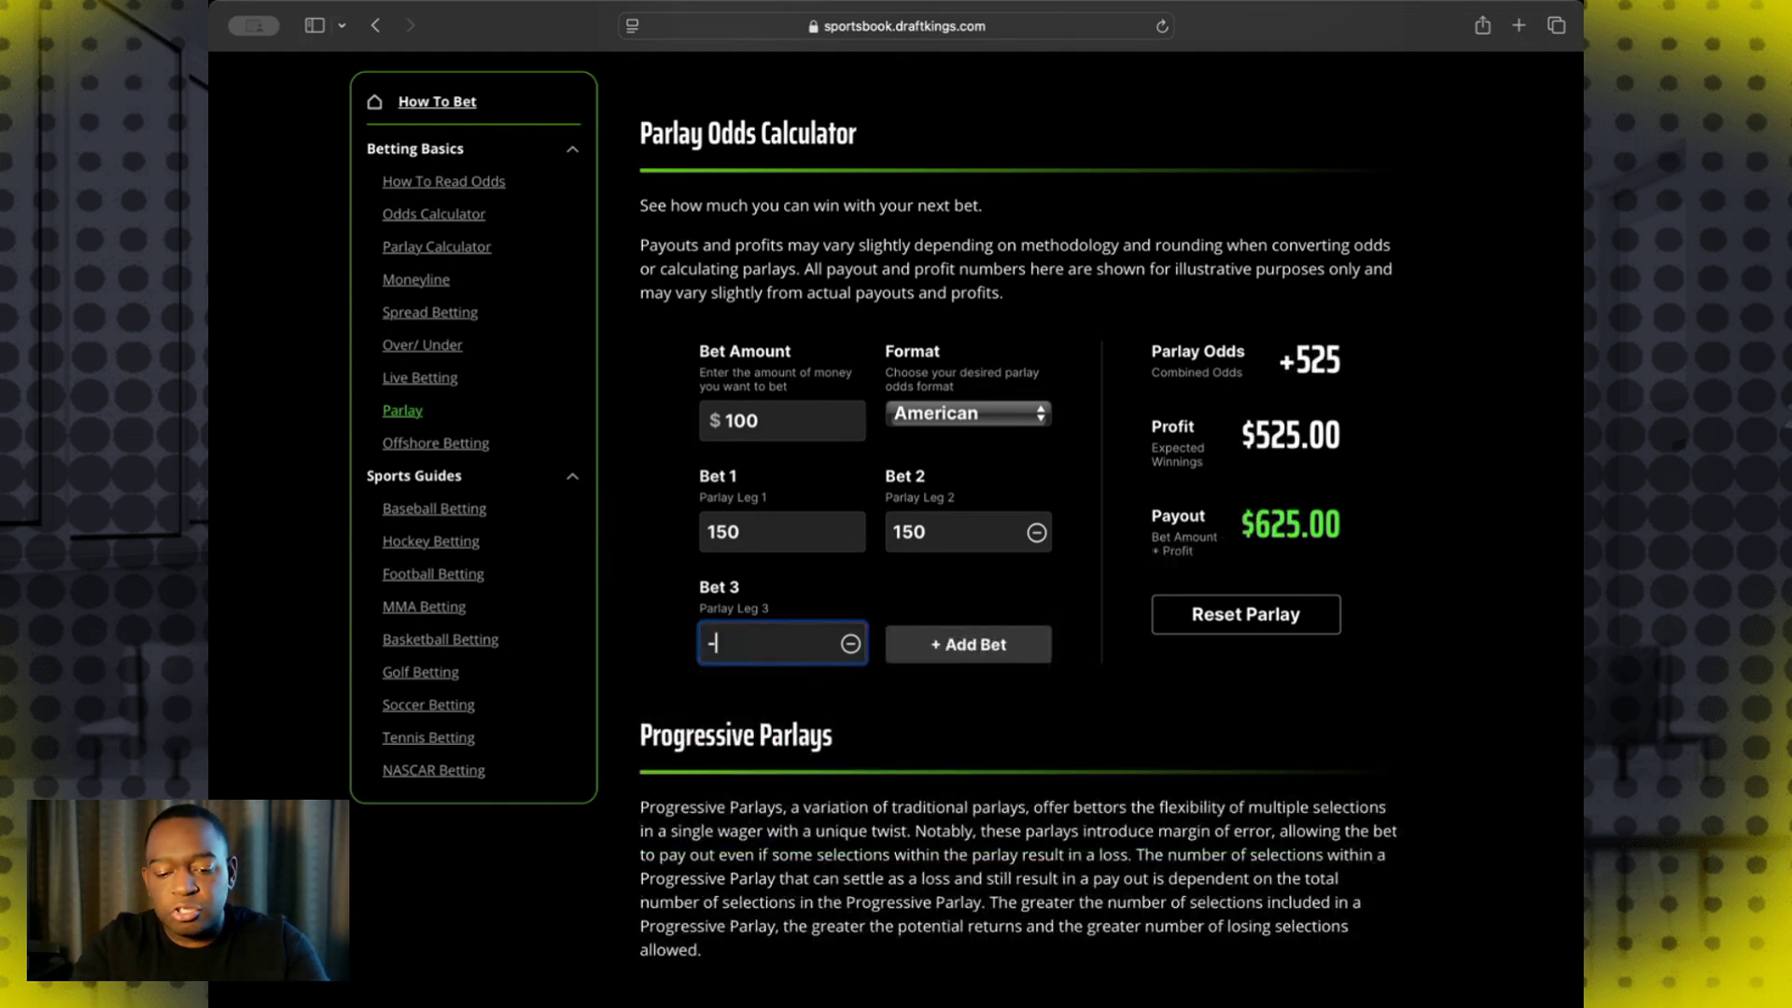
pyautogui.write('250')
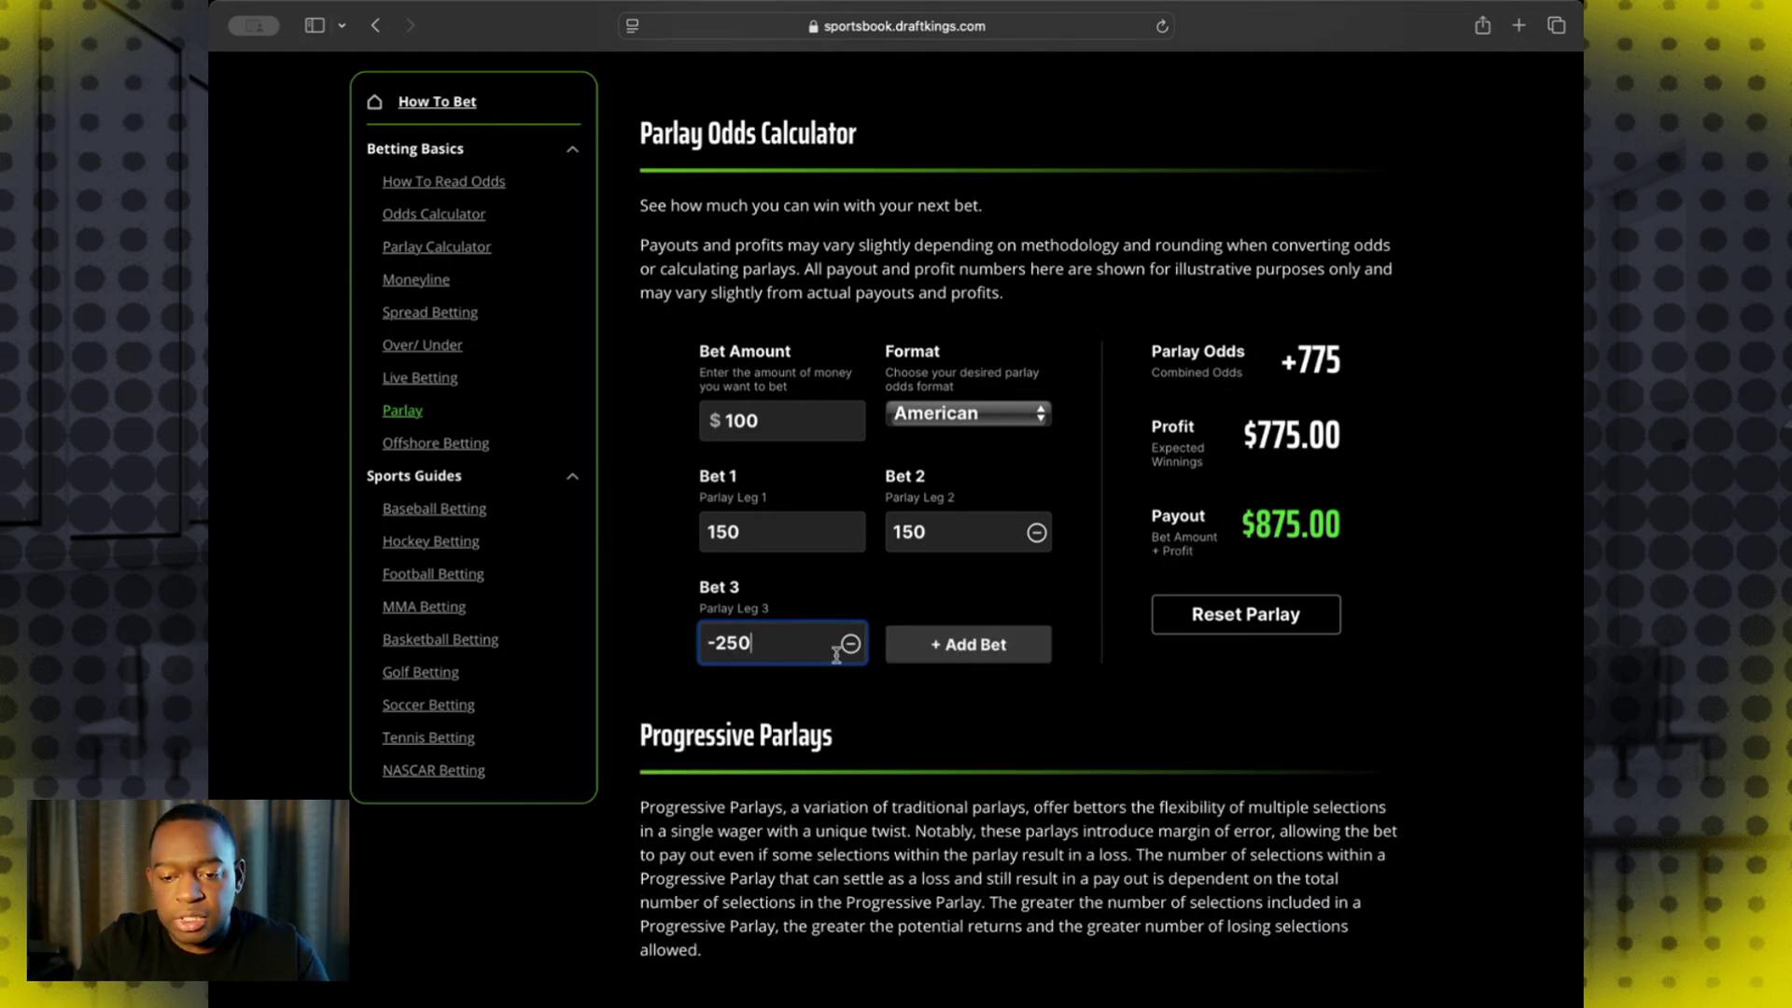
pyautogui.click(949, 716)
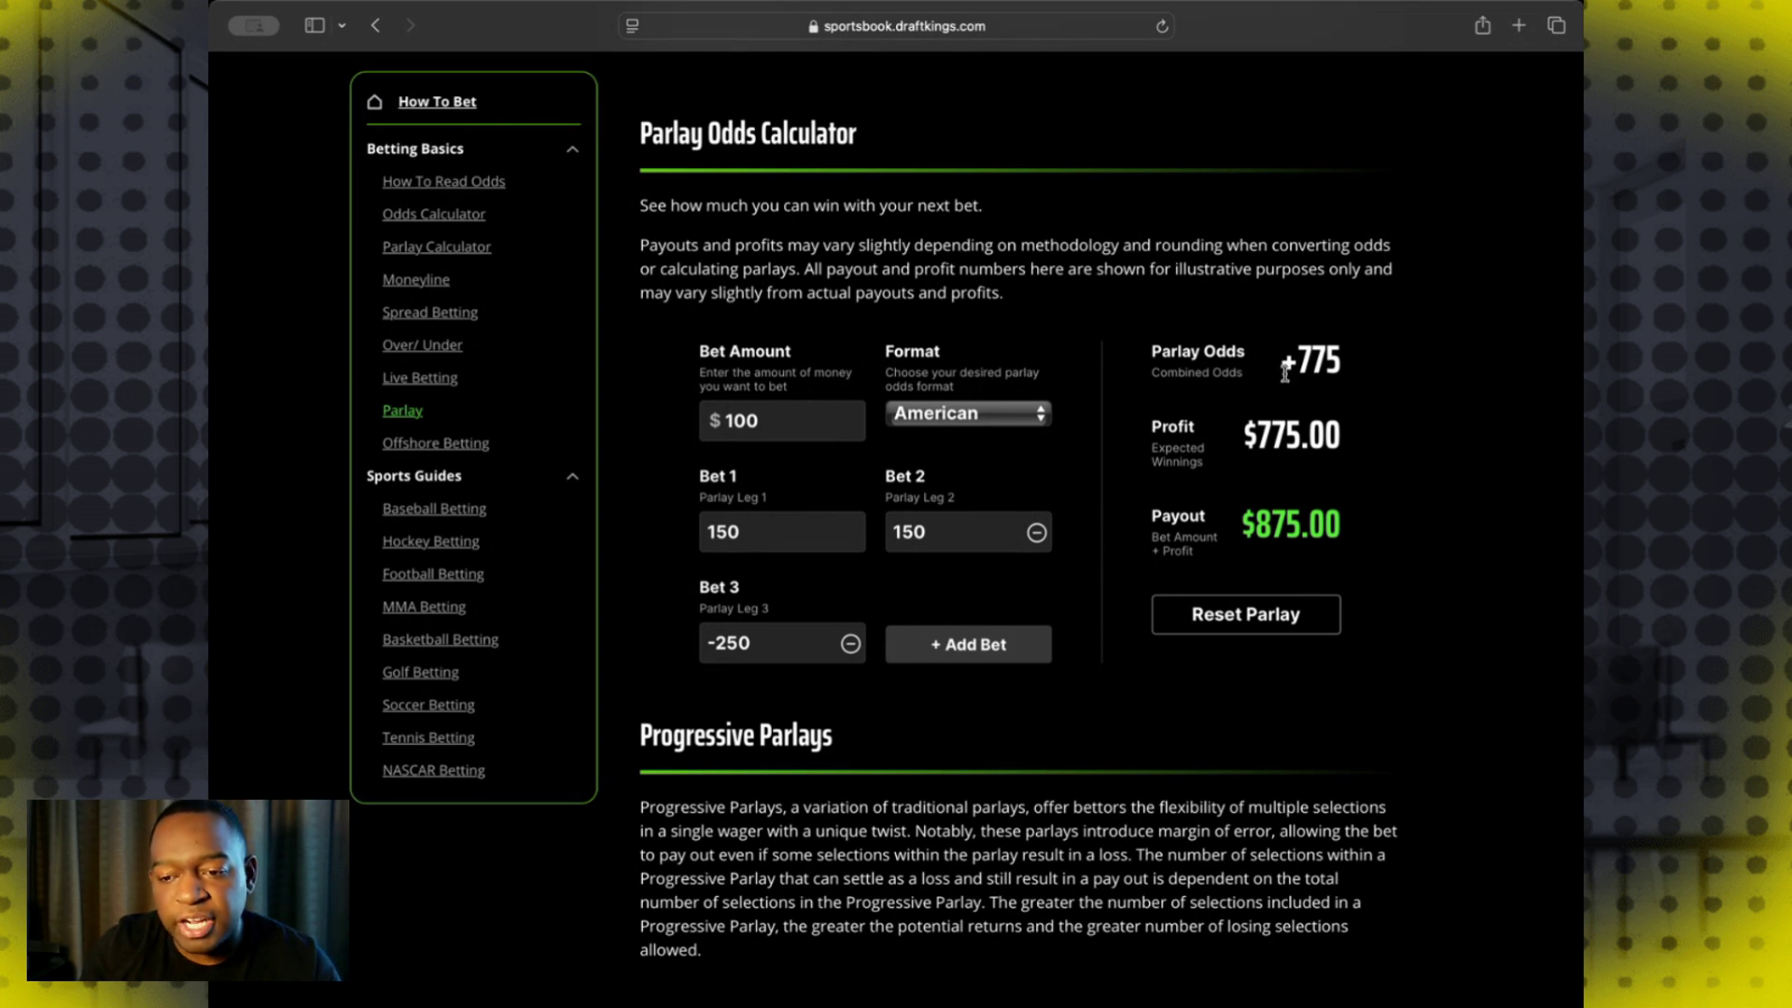
# Clear the bet amount and add a fourth parlay leg at 150 odds
pyautogui.click(793, 430)
pyautogui.press('BackSpace')
pyautogui.press('BackSpace')
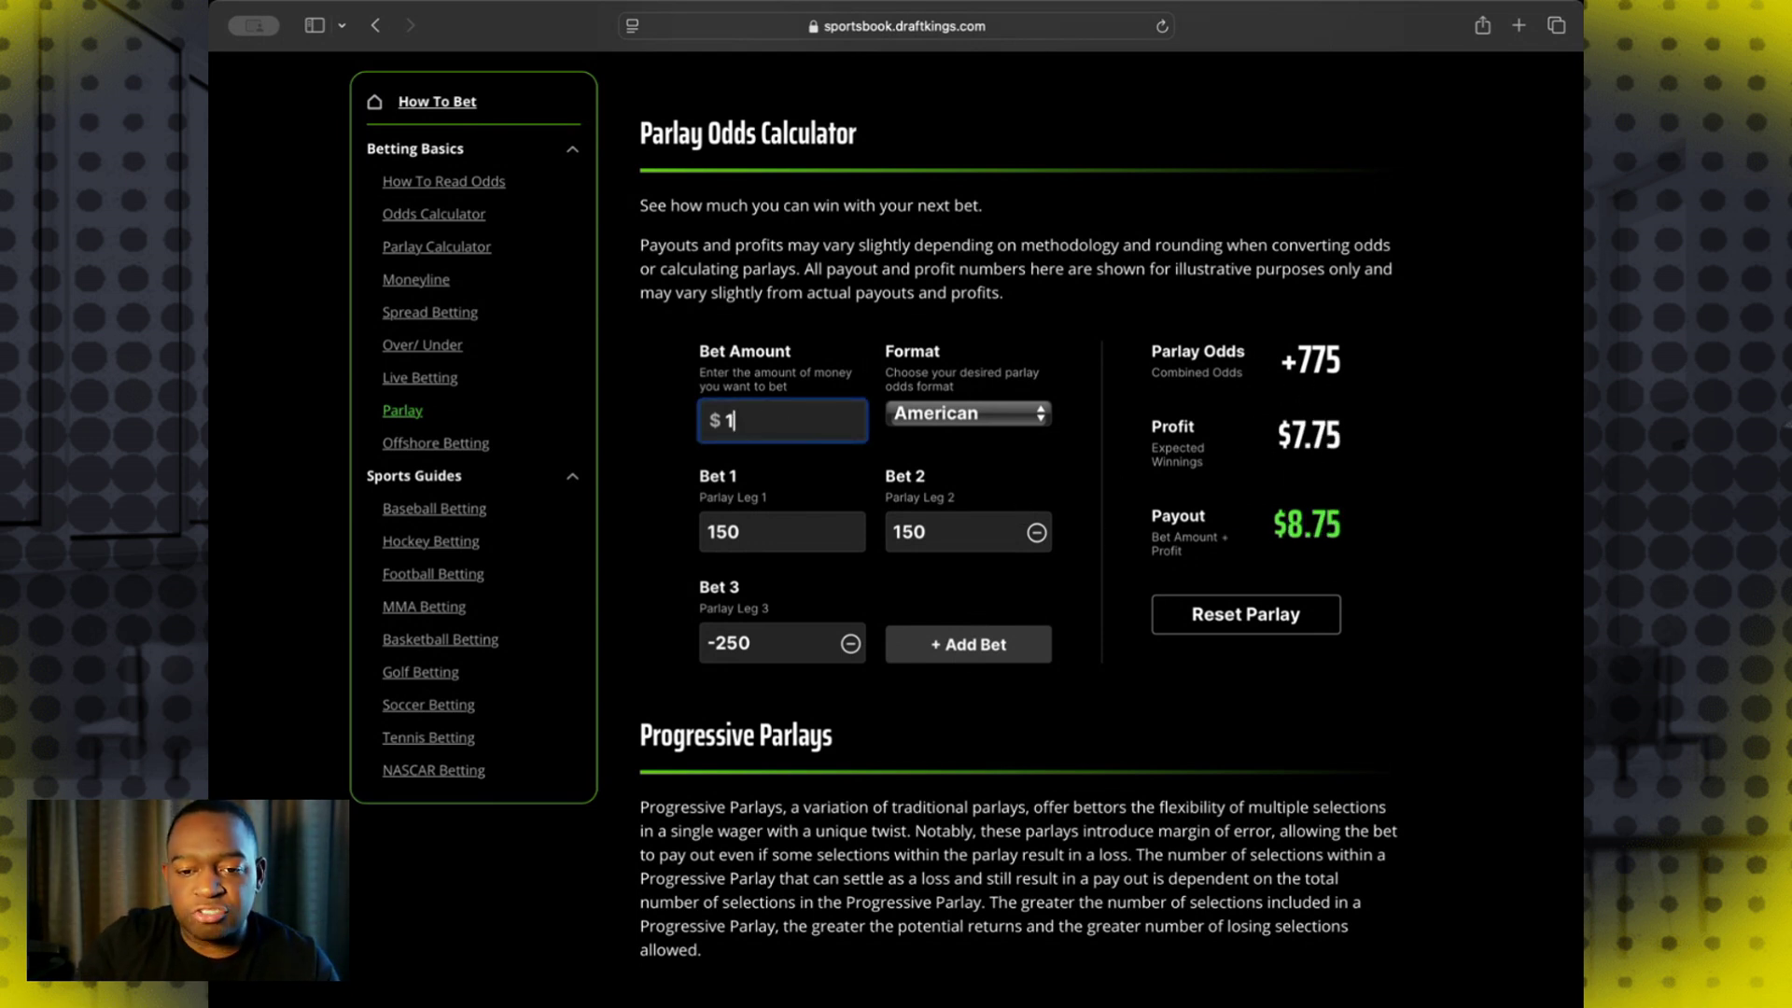
pyautogui.press('BackSpace')
pyautogui.write('10')
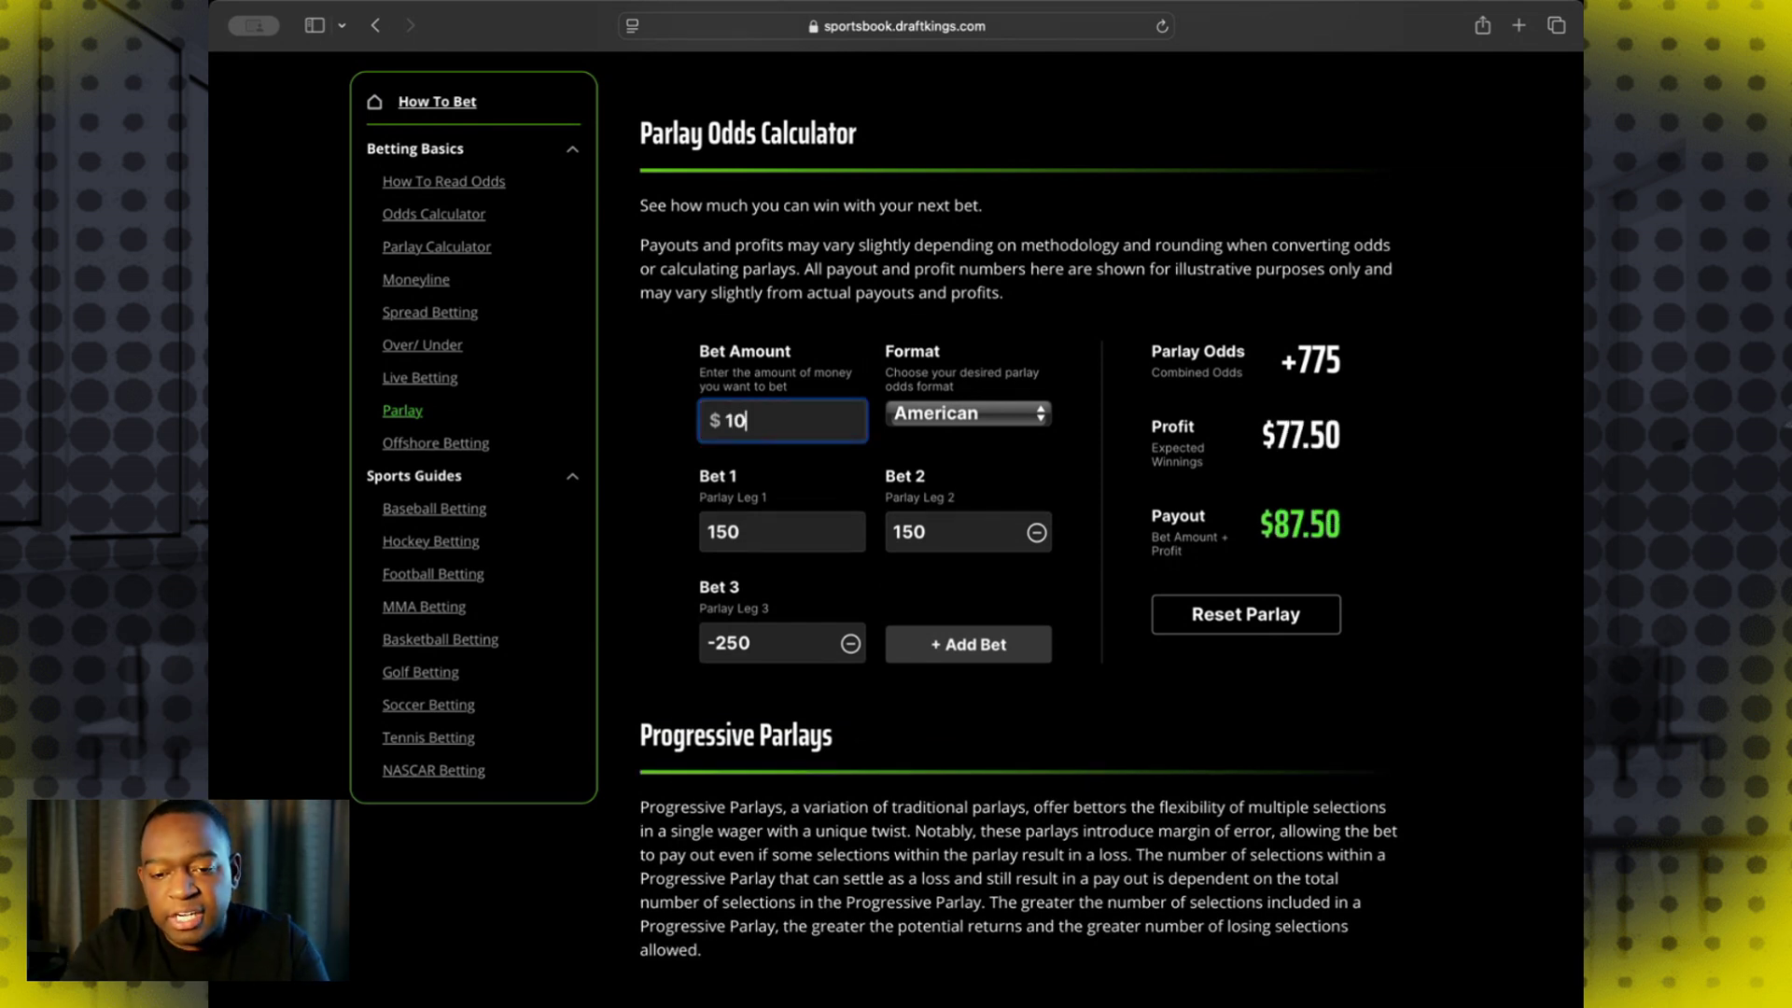
pyautogui.write('00')
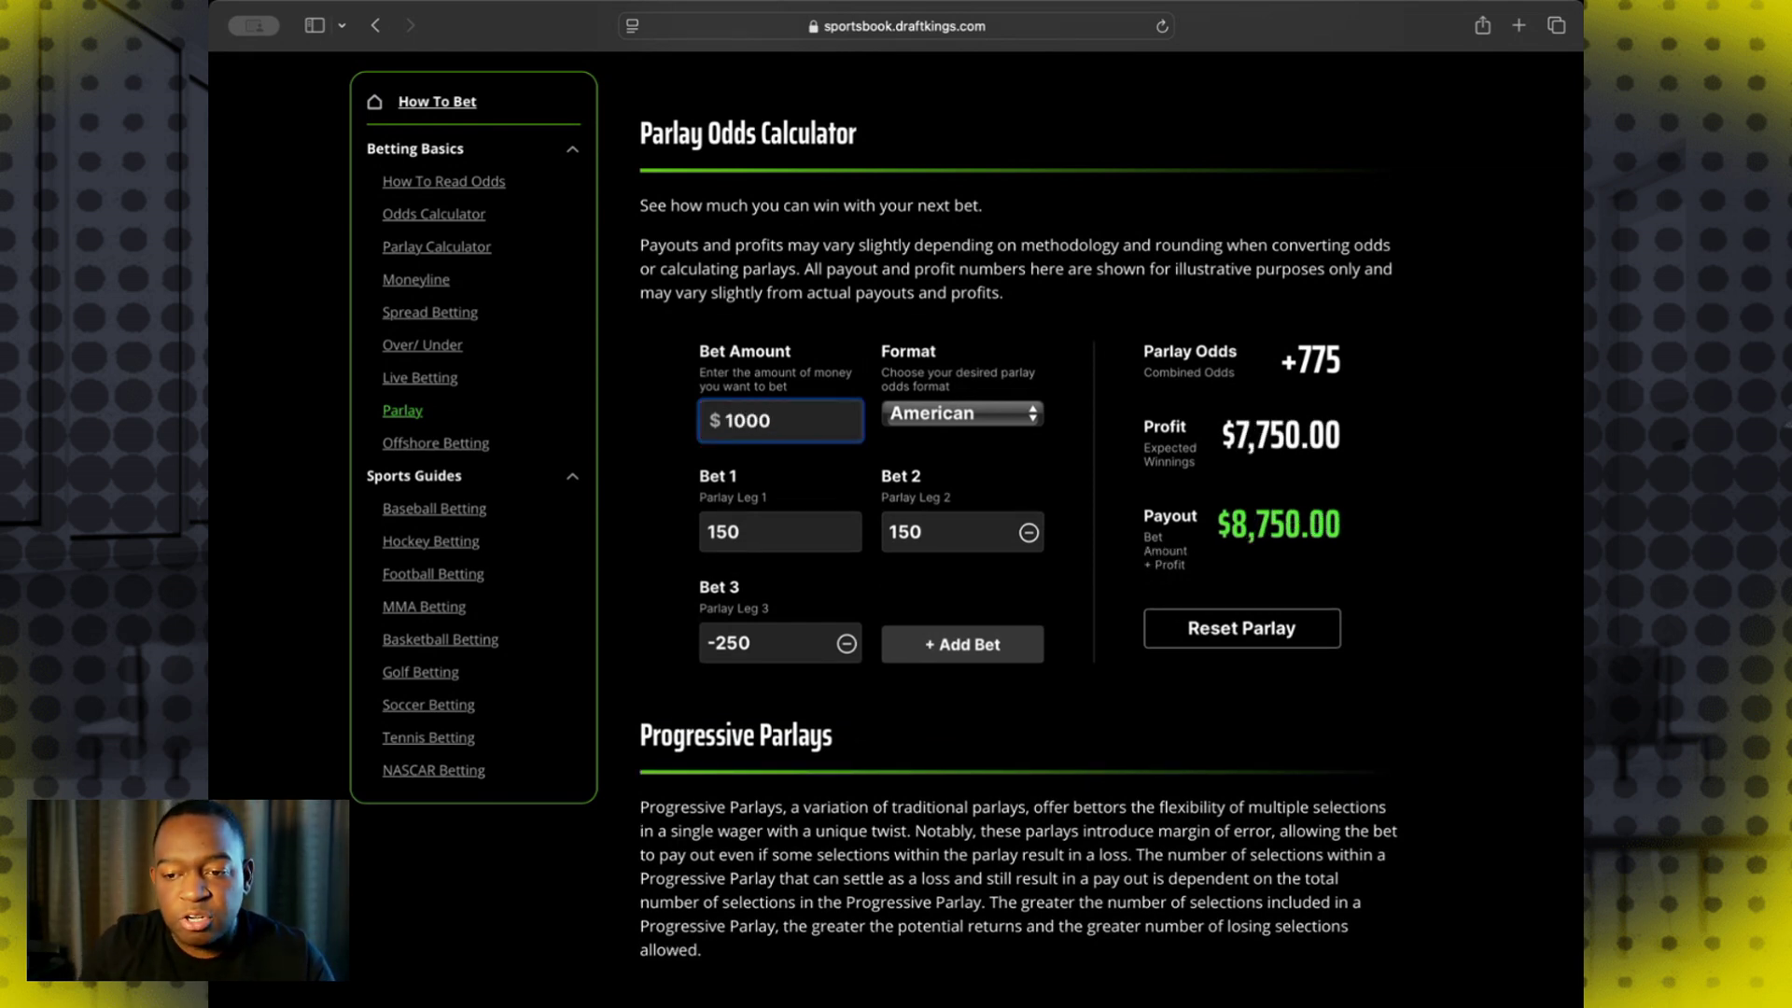
pyautogui.click(939, 658)
pyautogui.click(916, 648)
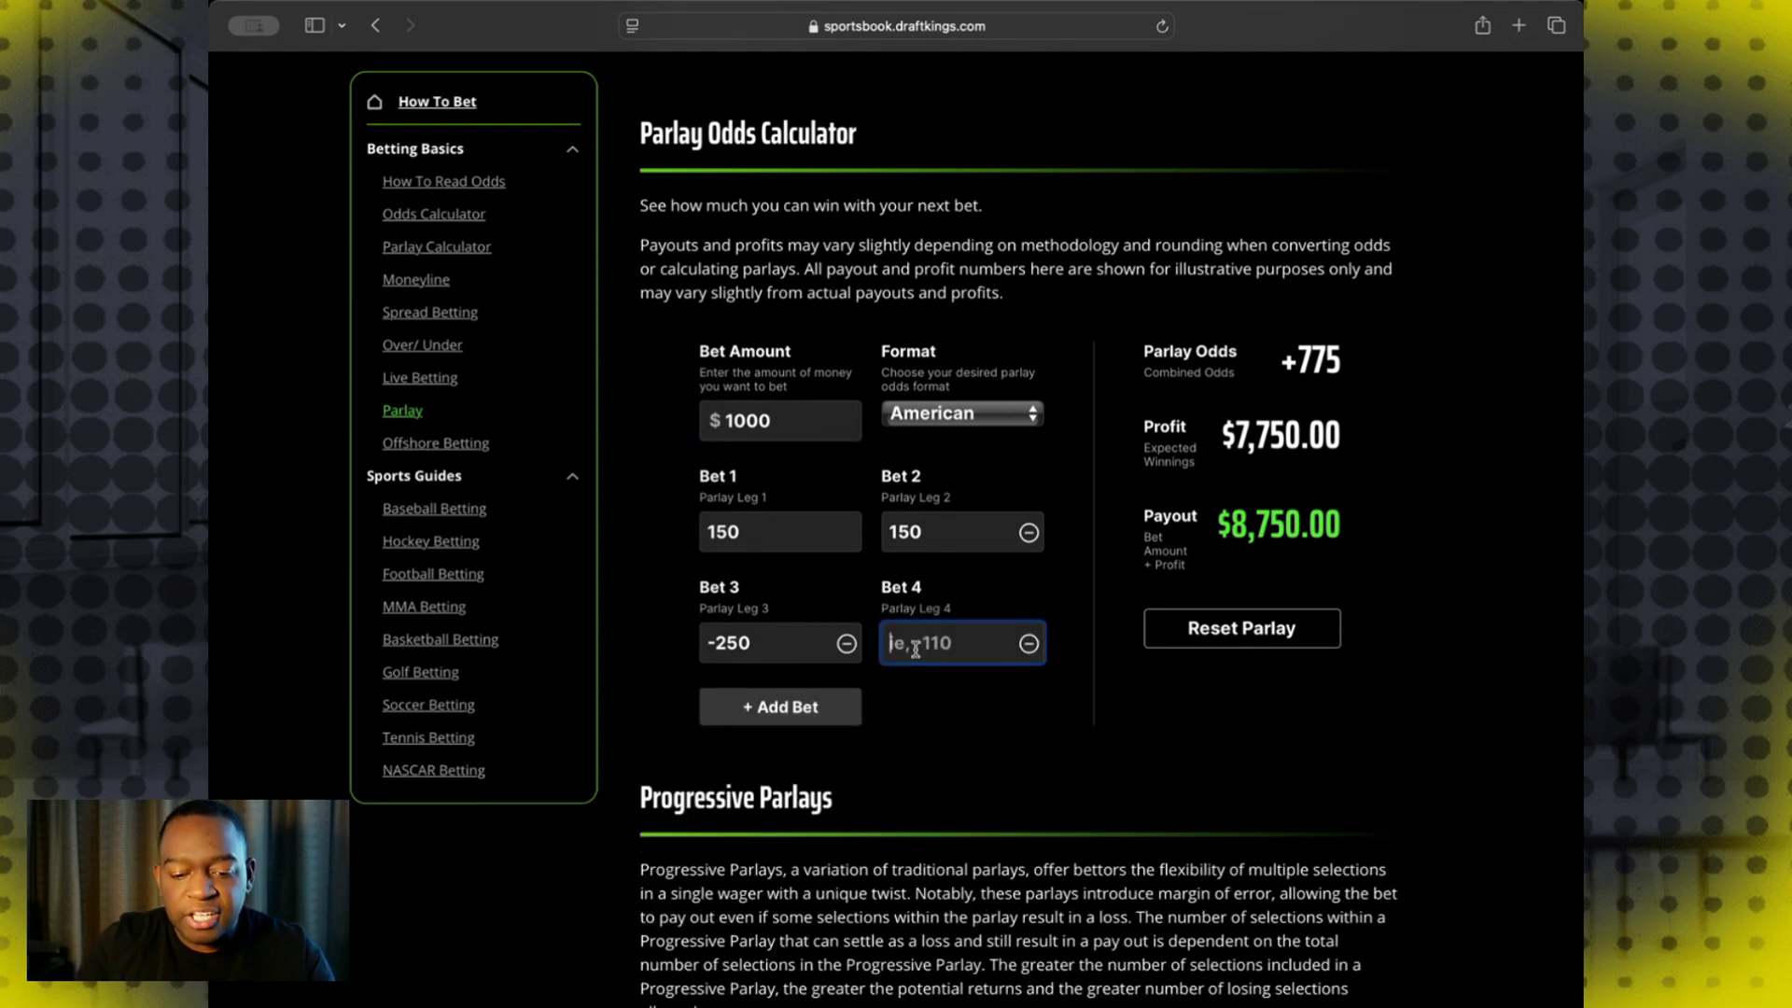
pyautogui.write('150')
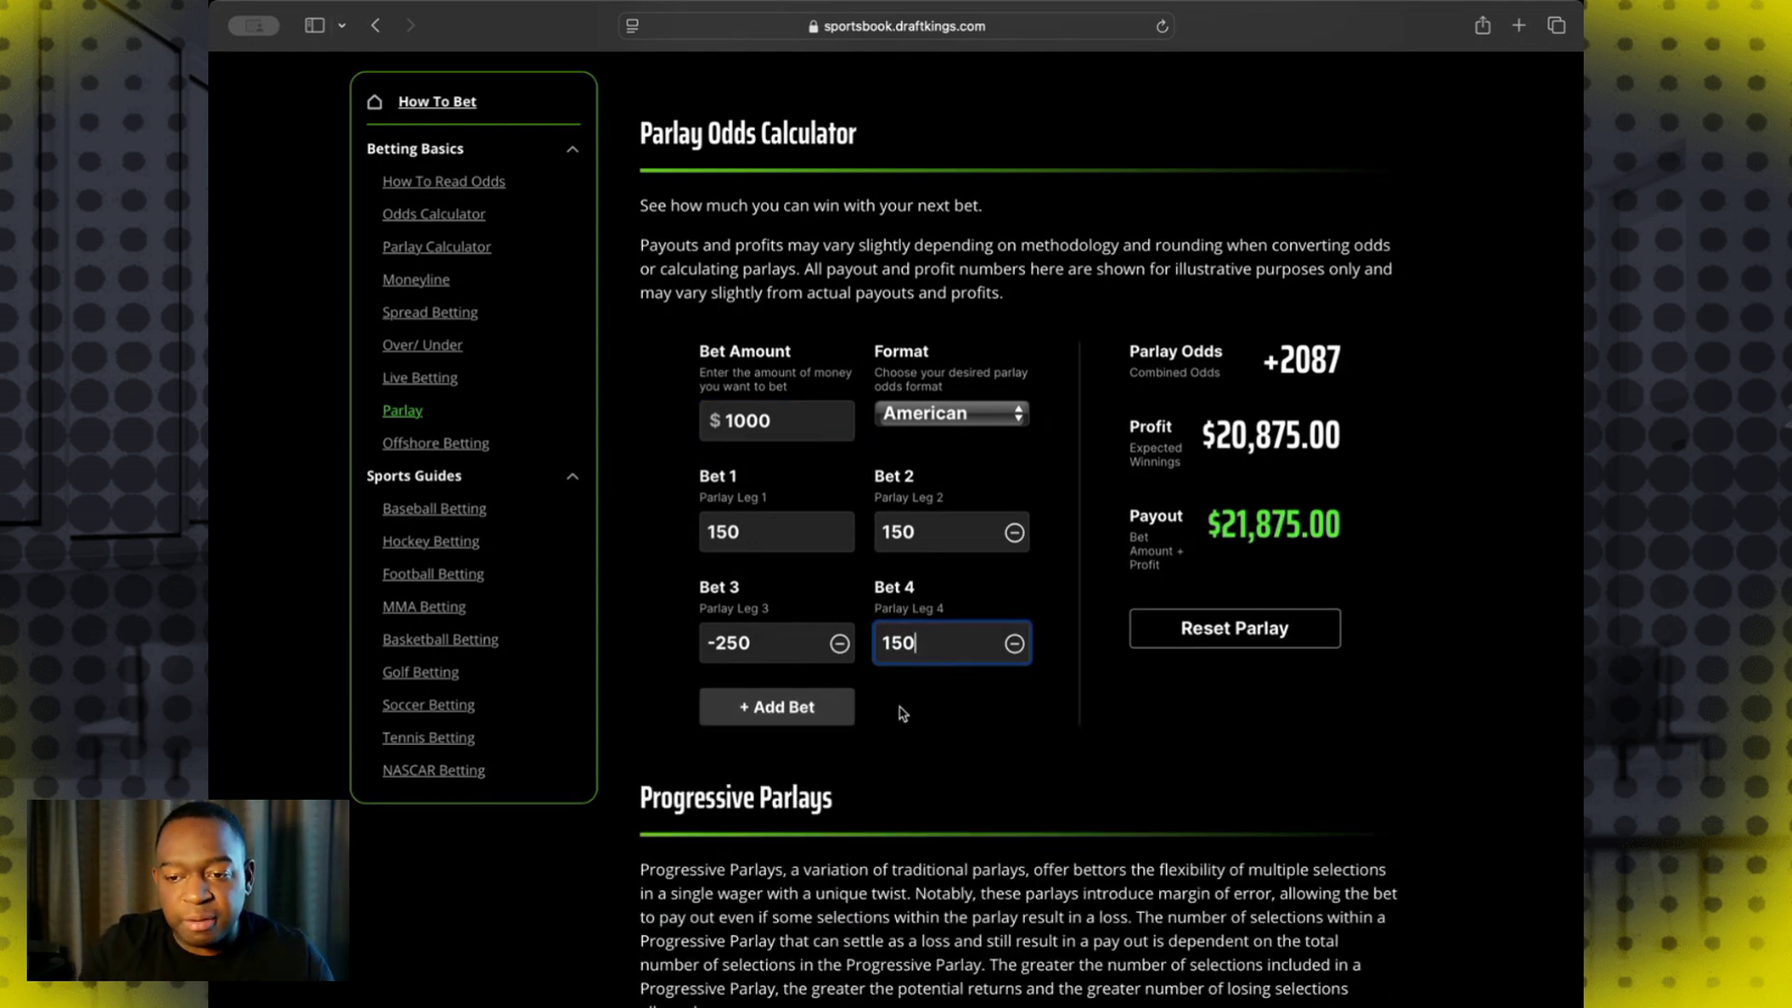
pyautogui.click(903, 712)
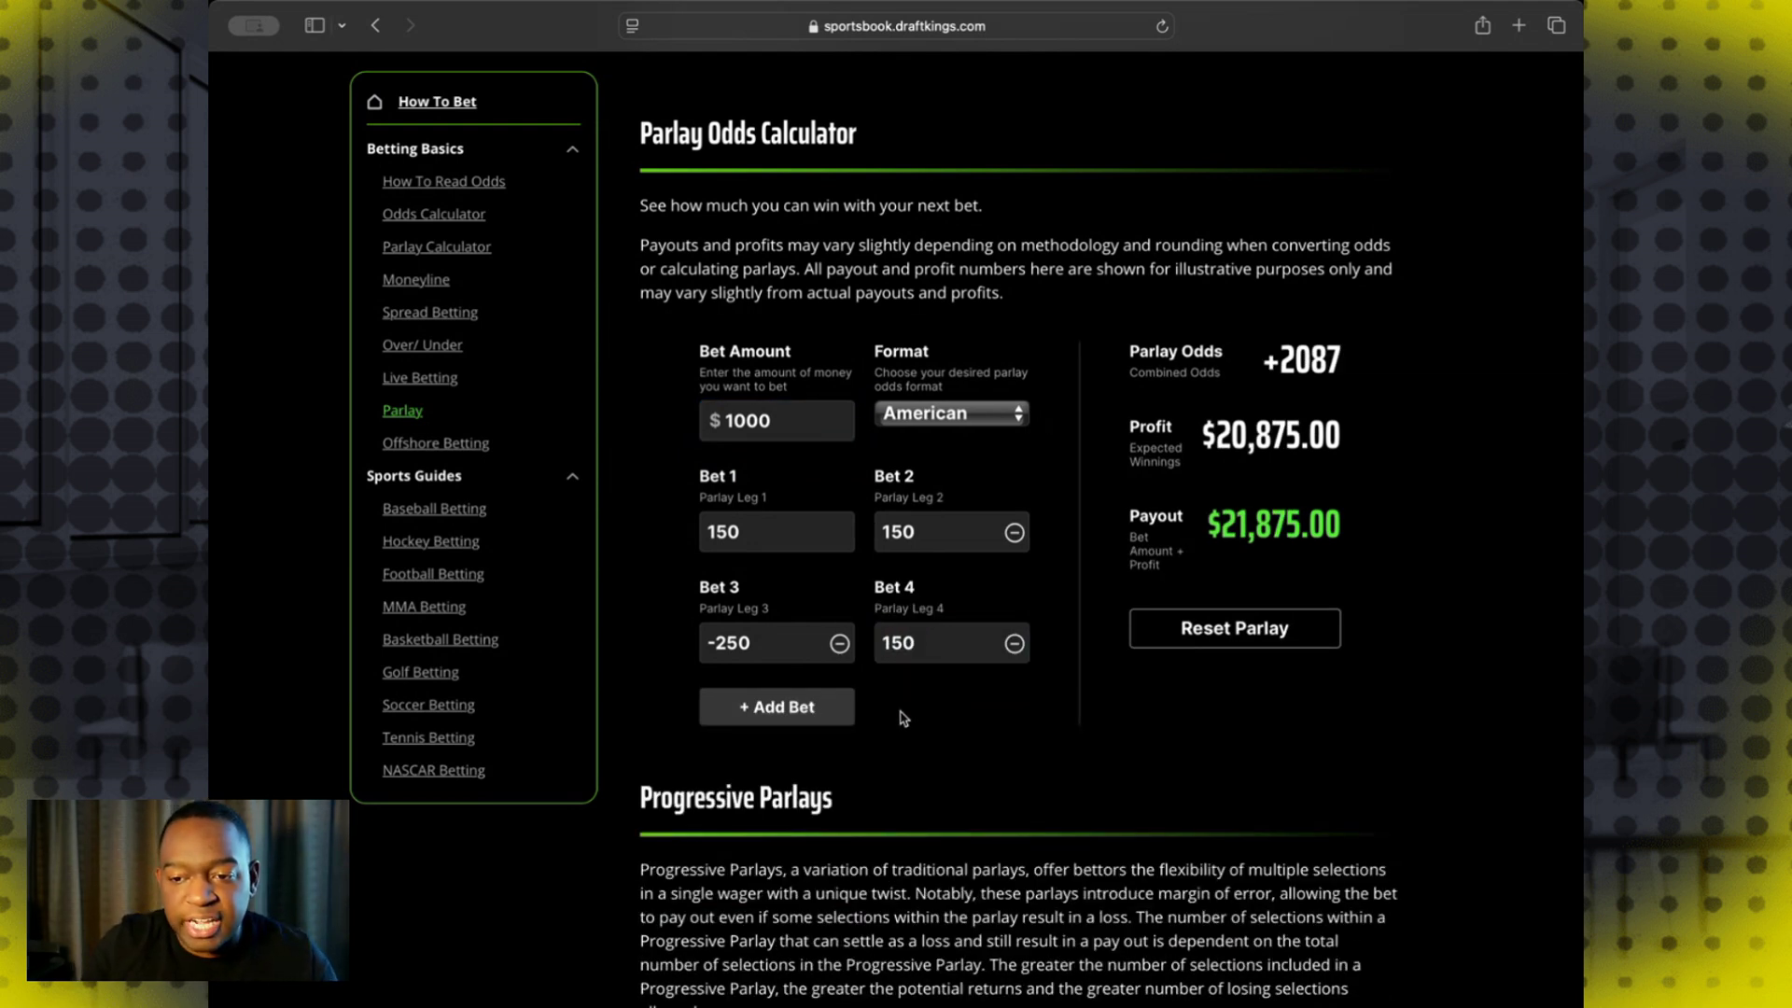
# Change the third leg from -250 to 150 and add a fifth 150 leg
pyautogui.click(809, 711)
pyautogui.click(785, 643)
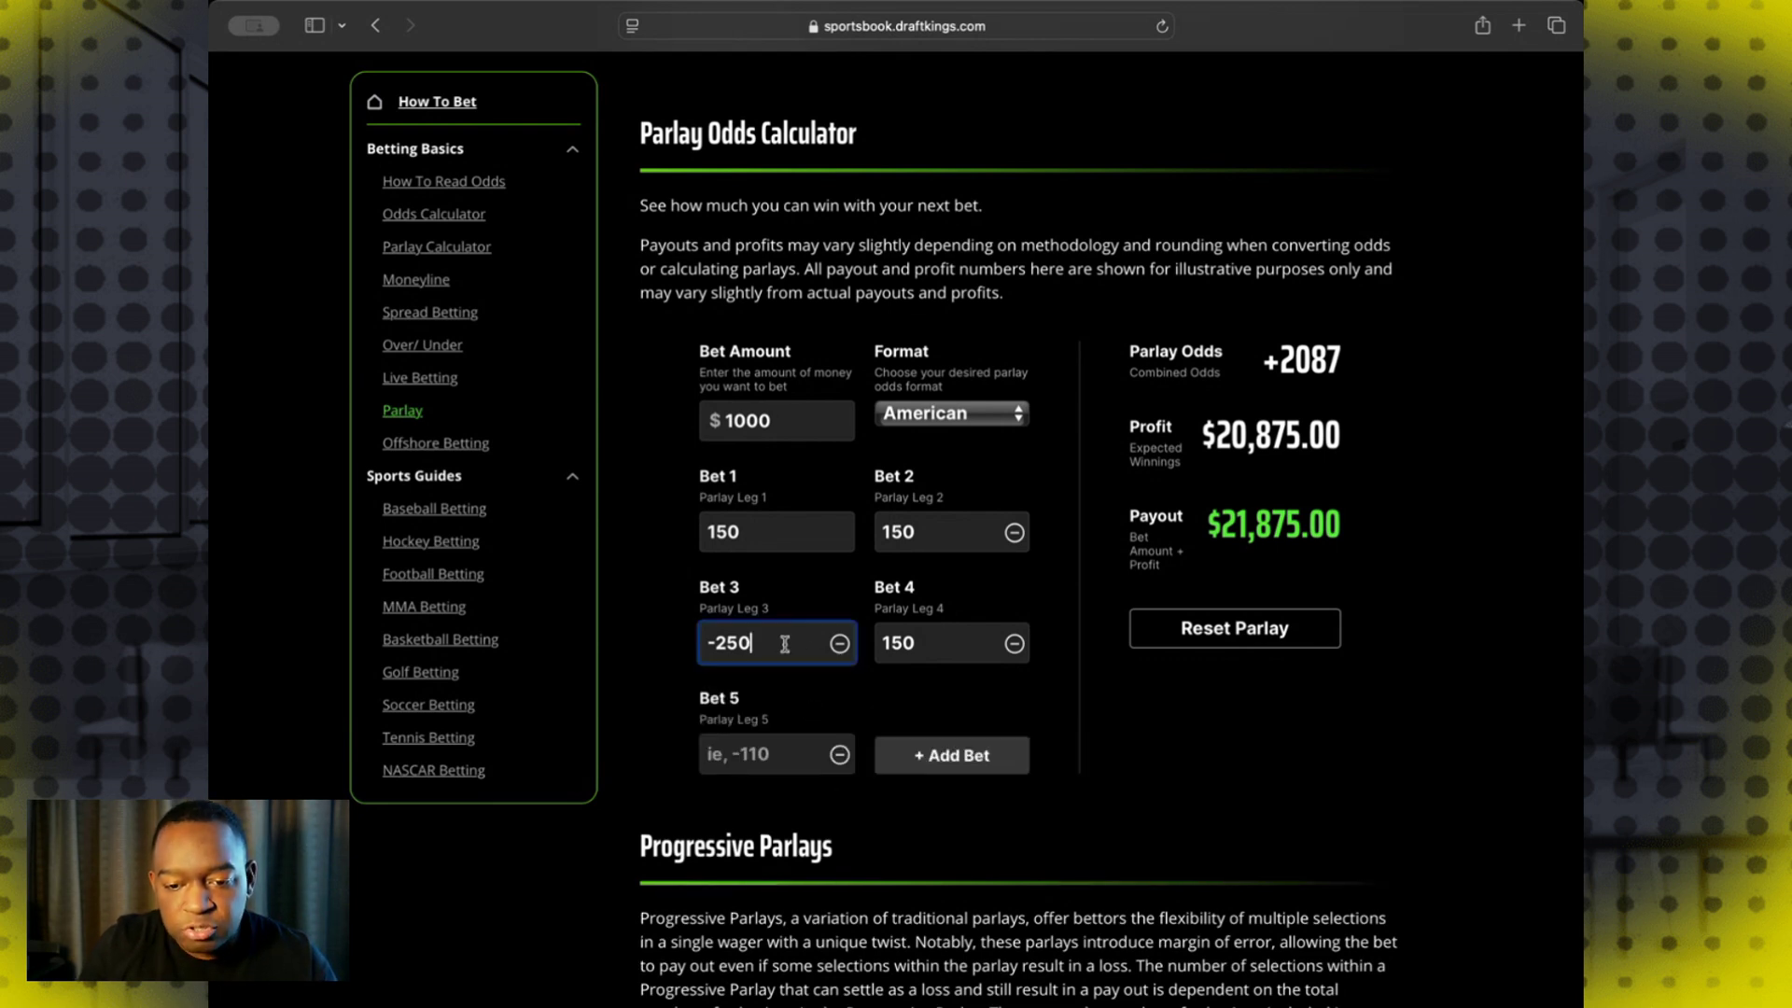
pyautogui.press('BackSpace')
pyautogui.press('BackSpace')
pyautogui.press('BackSpace')
pyautogui.press('BackSpace')
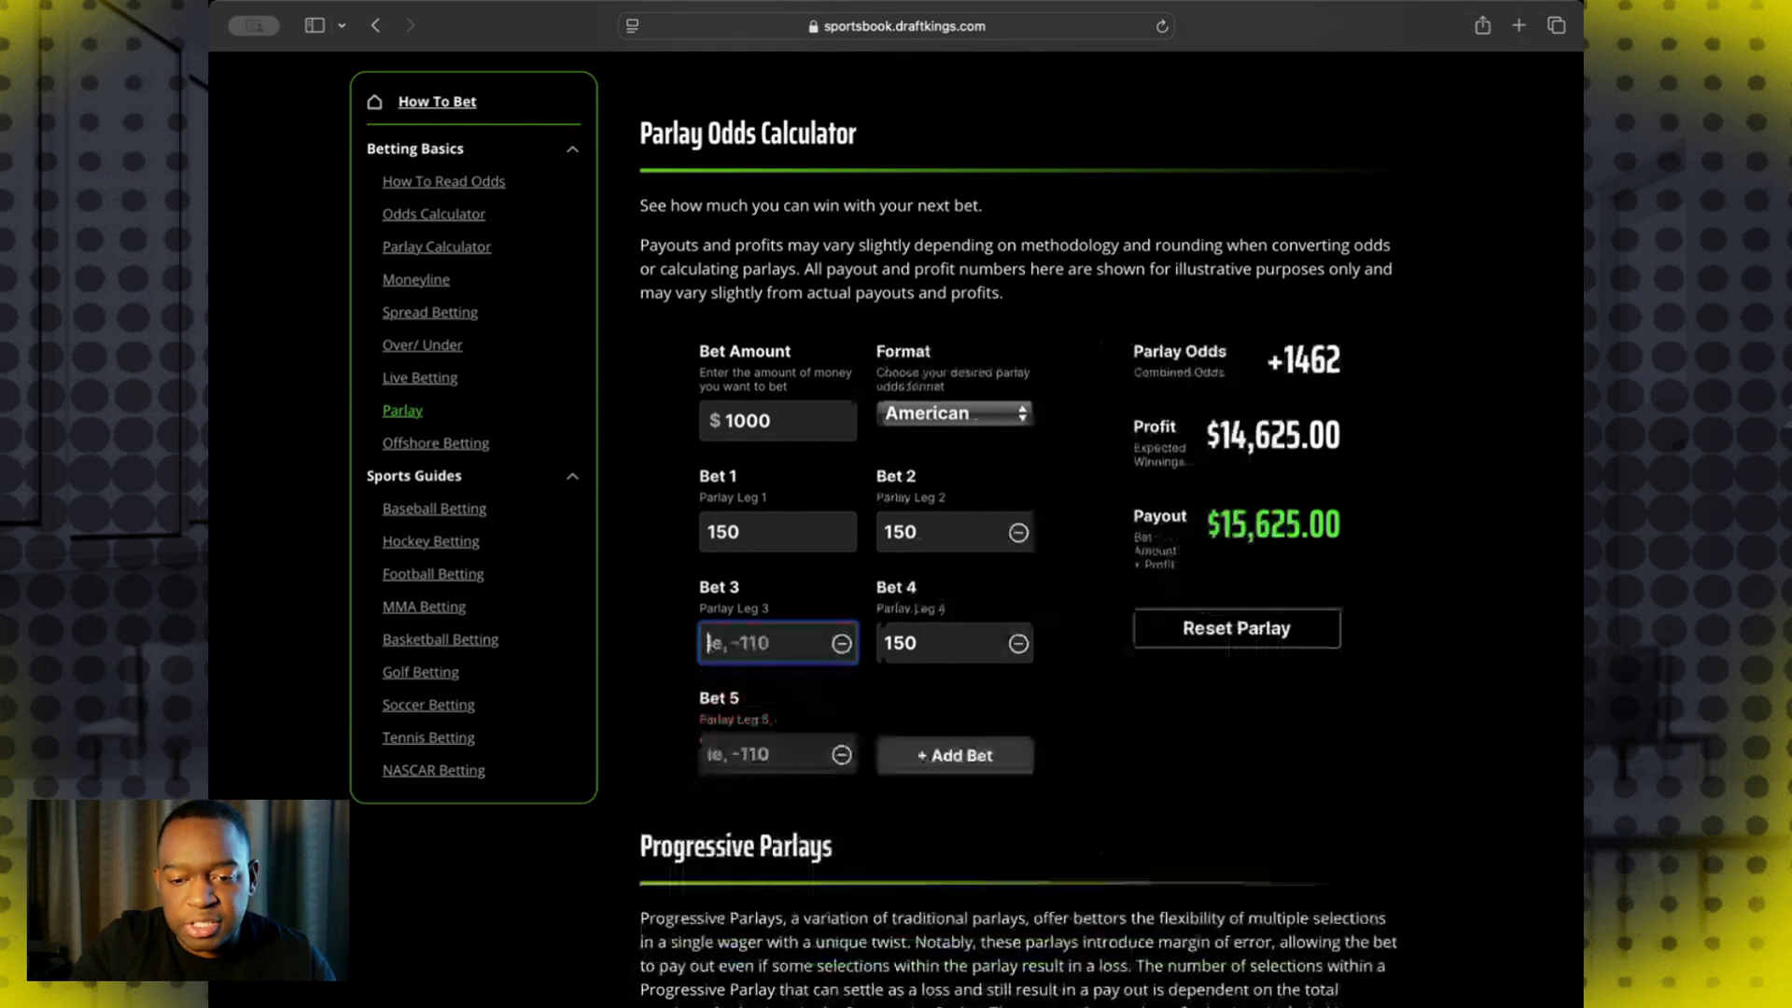
pyautogui.write('150')
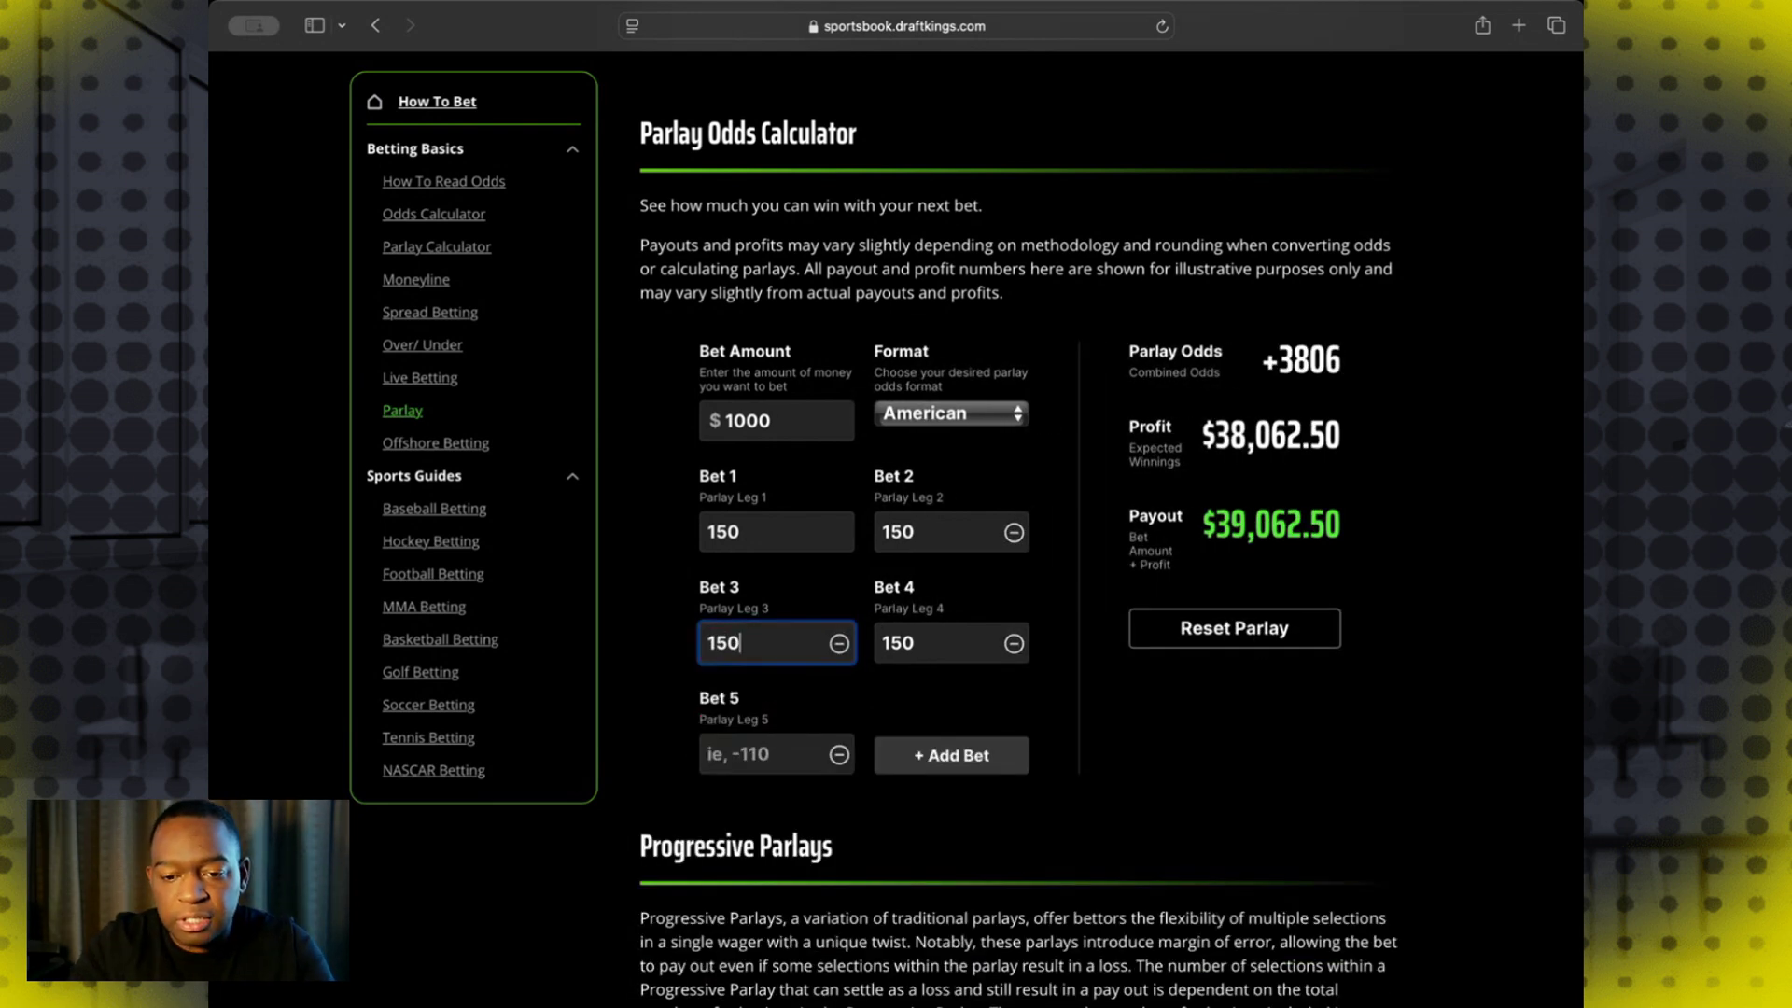
pyautogui.click(840, 755)
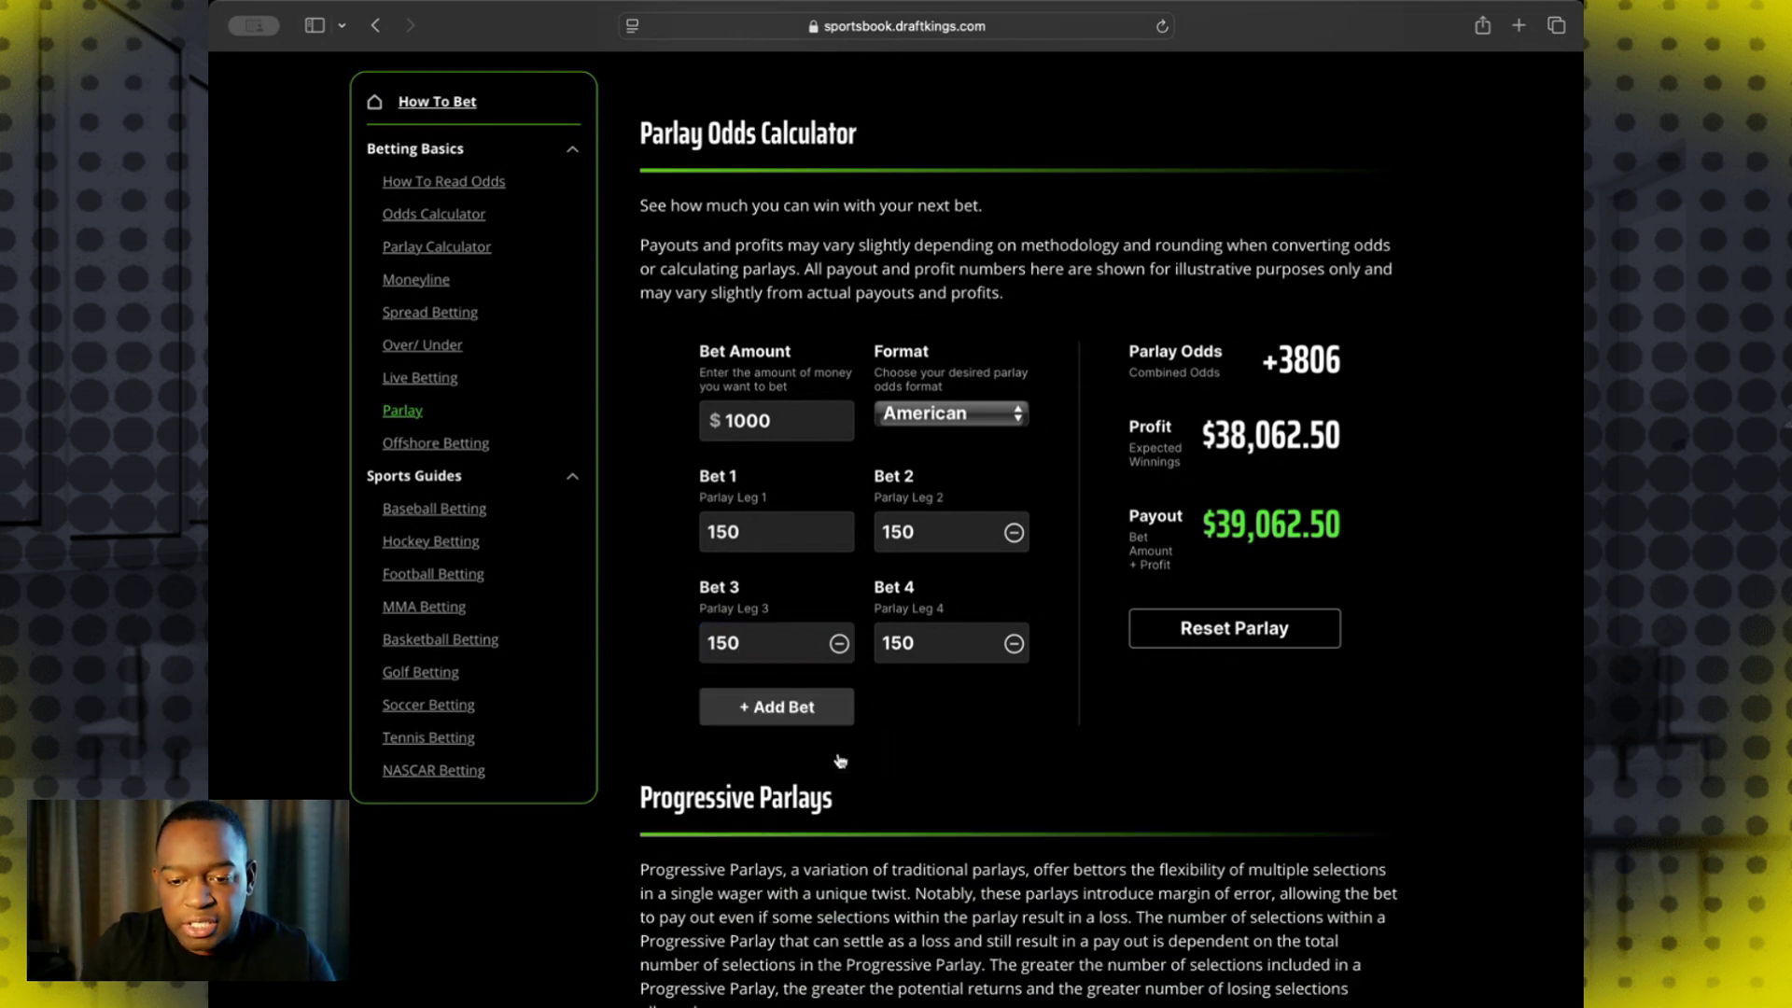
pyautogui.click(798, 720)
pyautogui.click(790, 755)
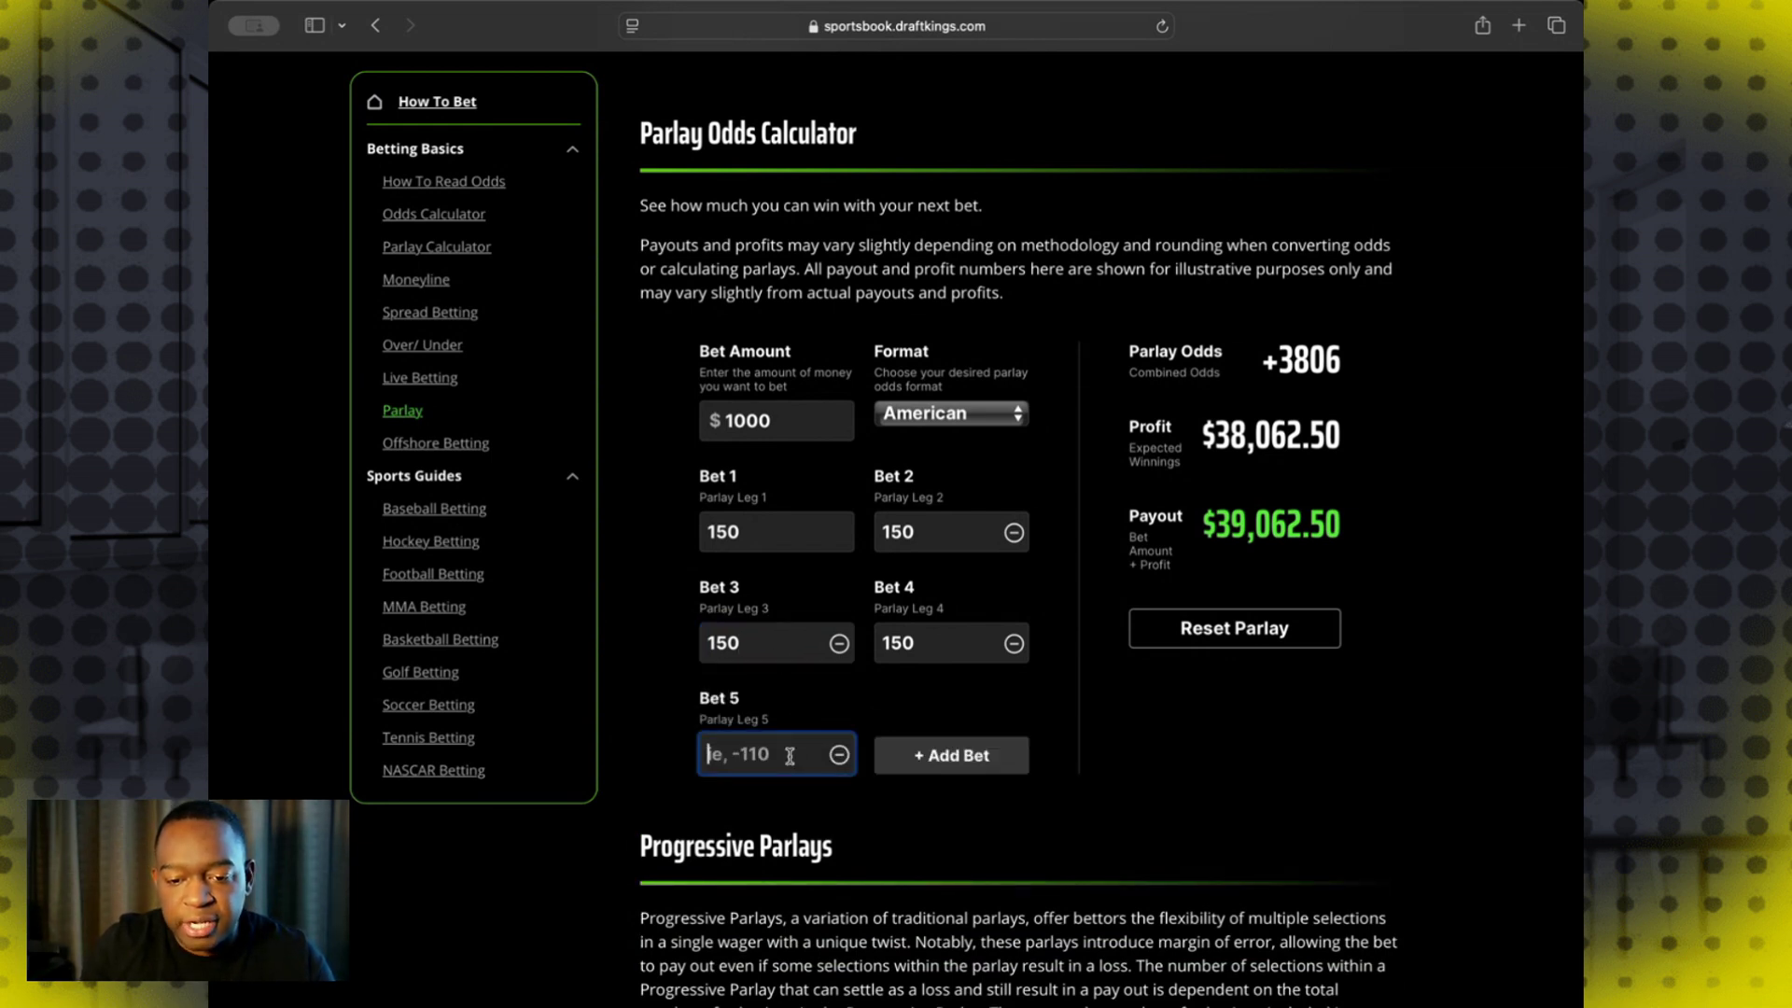
pyautogui.write('150')
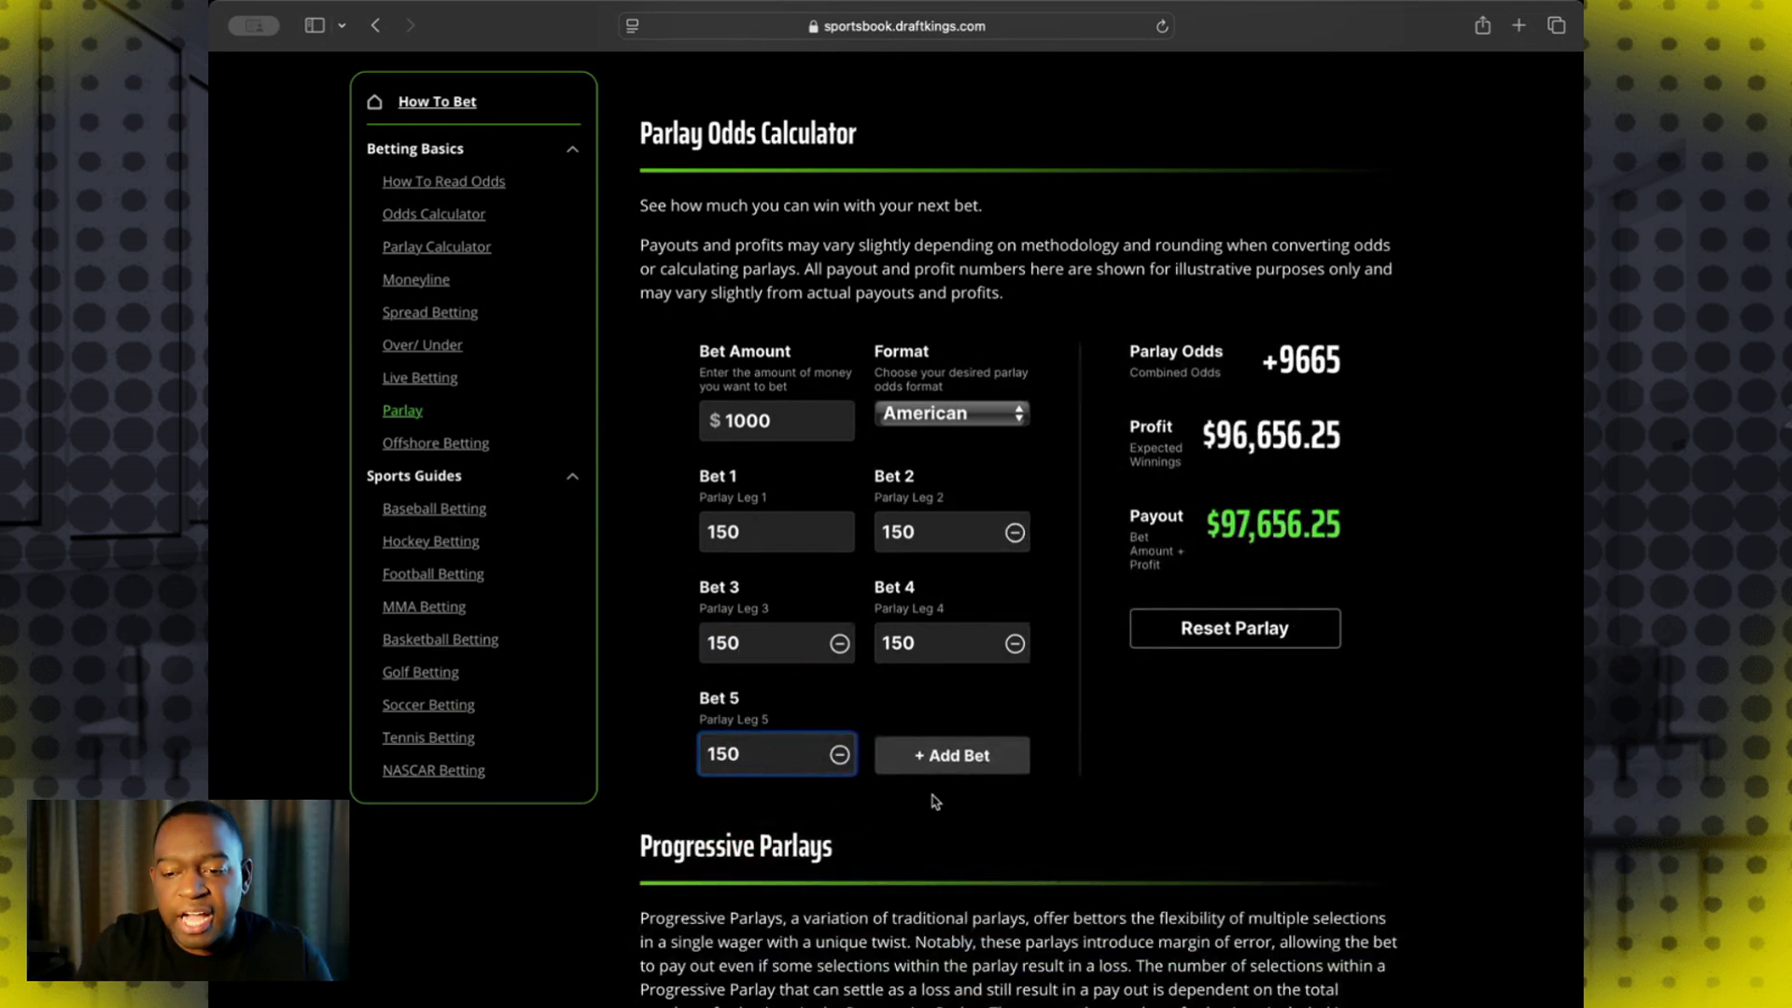
pyautogui.click(996, 844)
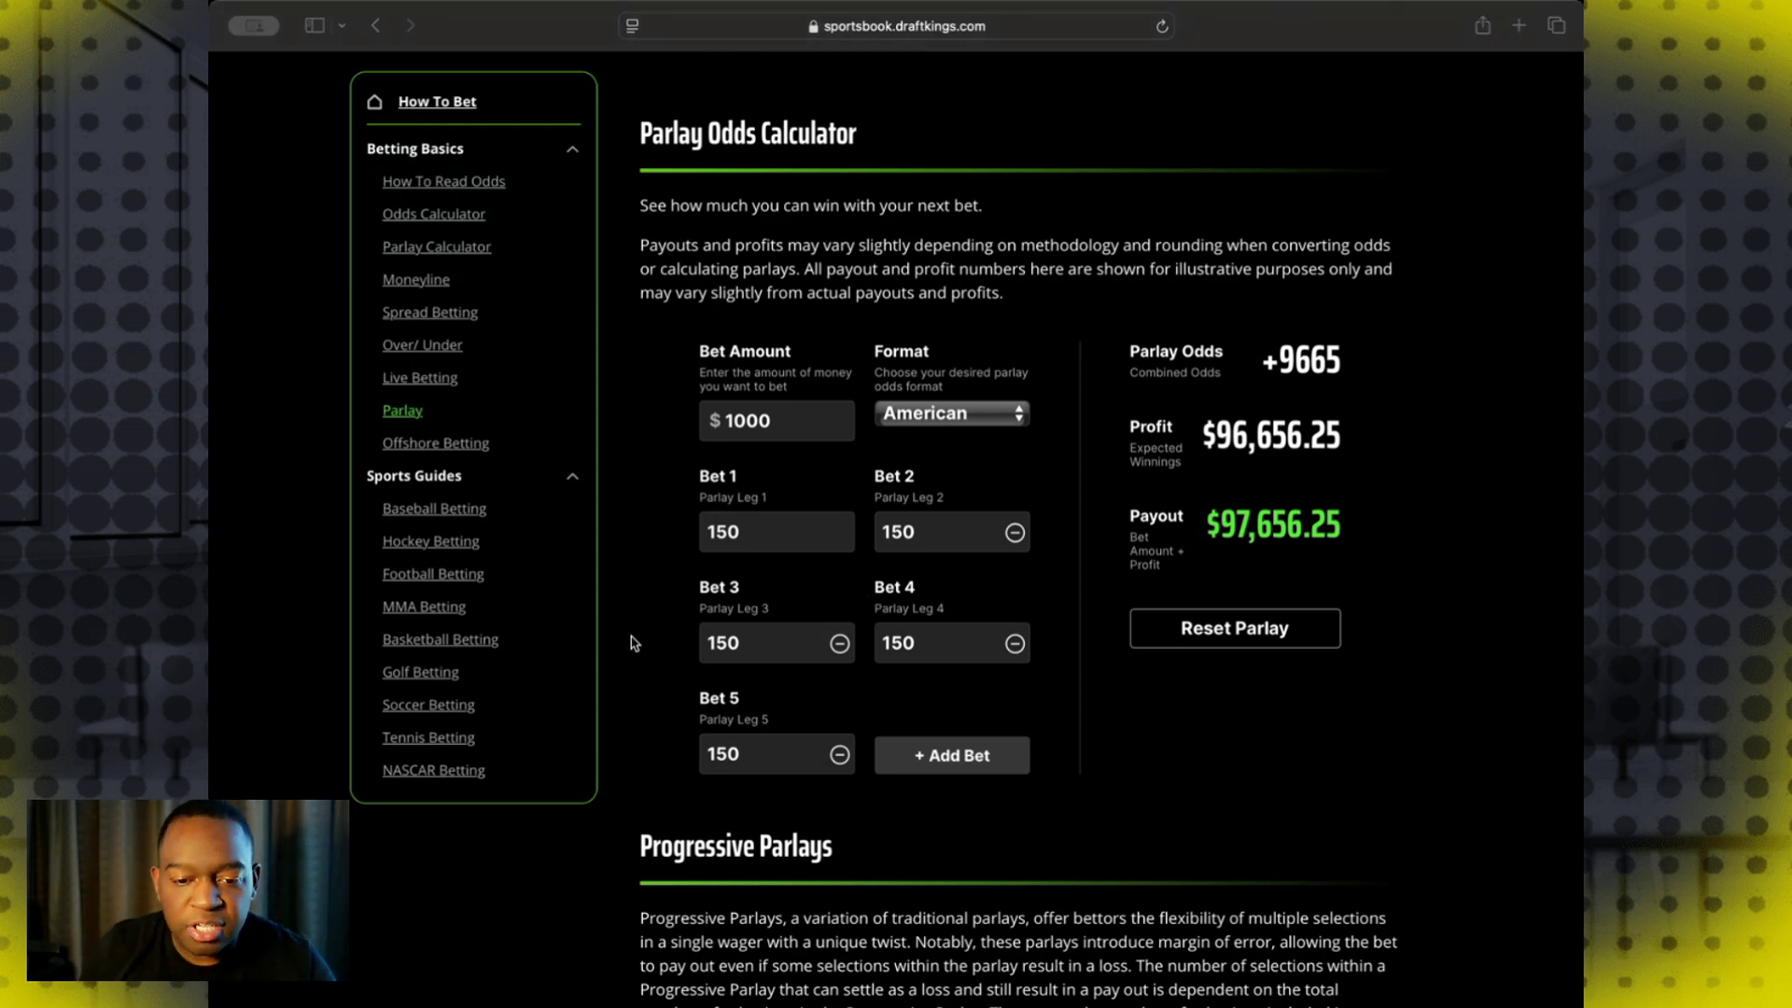
# Change the parlay bet amount to $100
pyautogui.click(775, 414)
pyautogui.press('BackSpace')
pyautogui.press('BackSpace')
pyautogui.press('BackSpace')
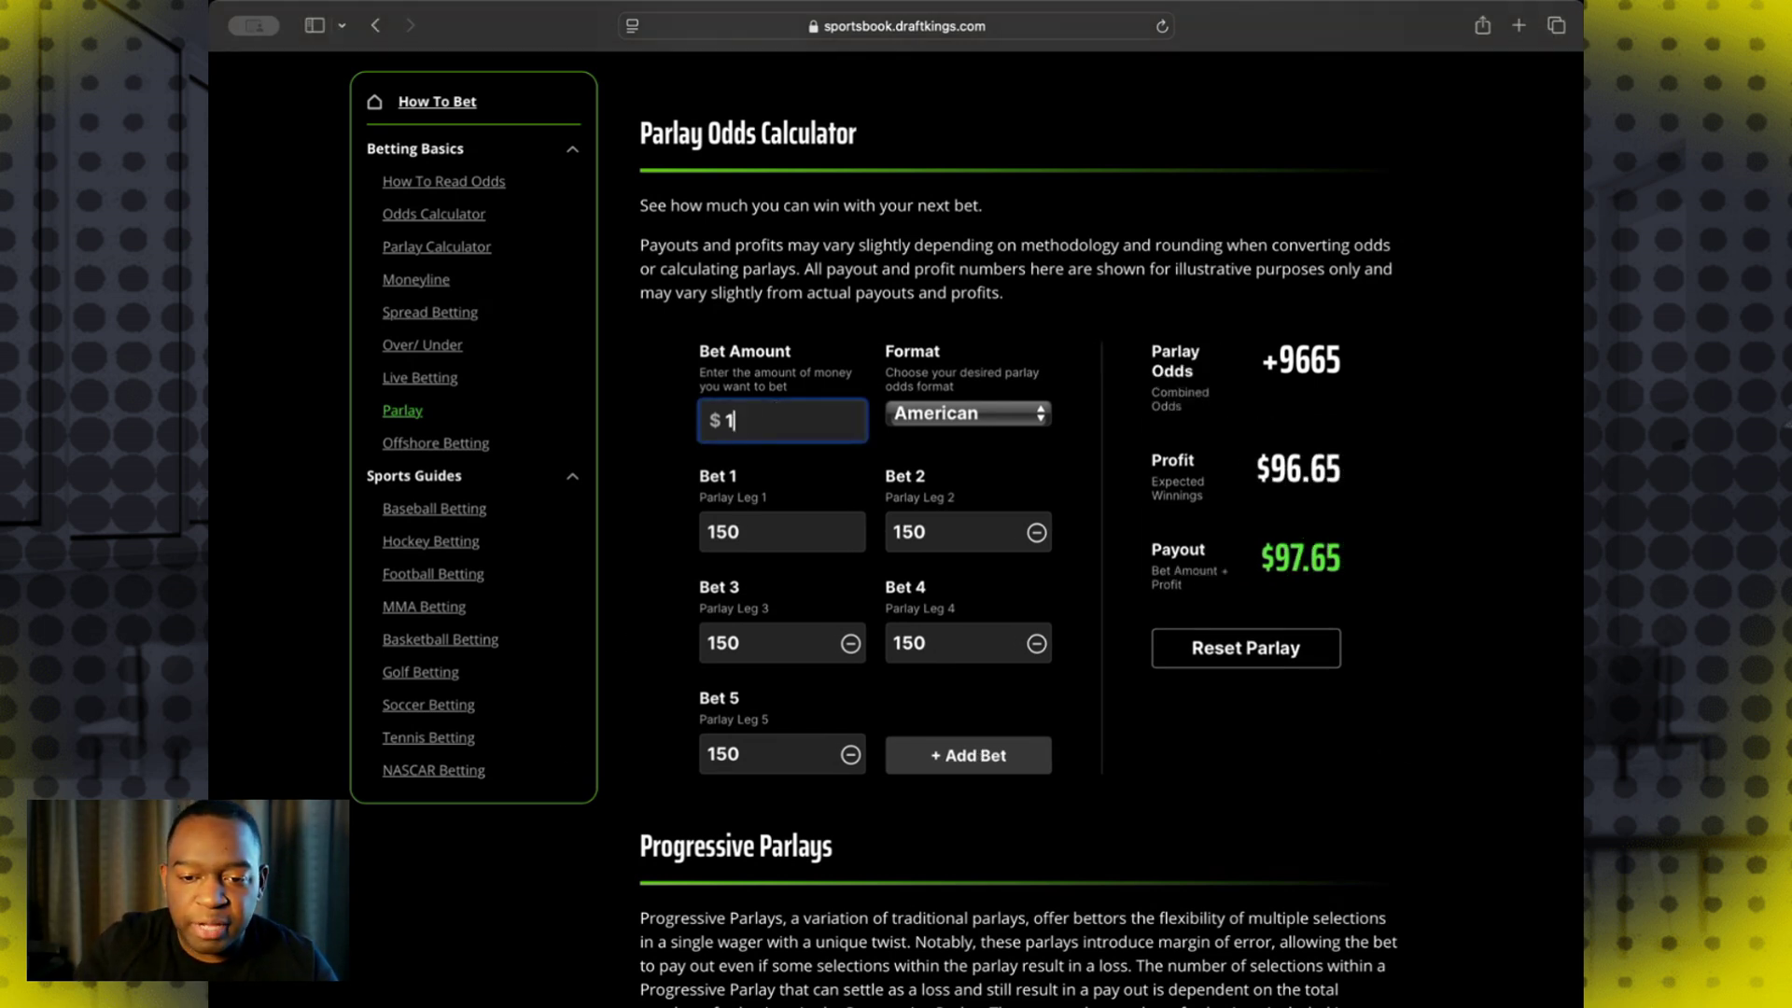
pyautogui.write('00')
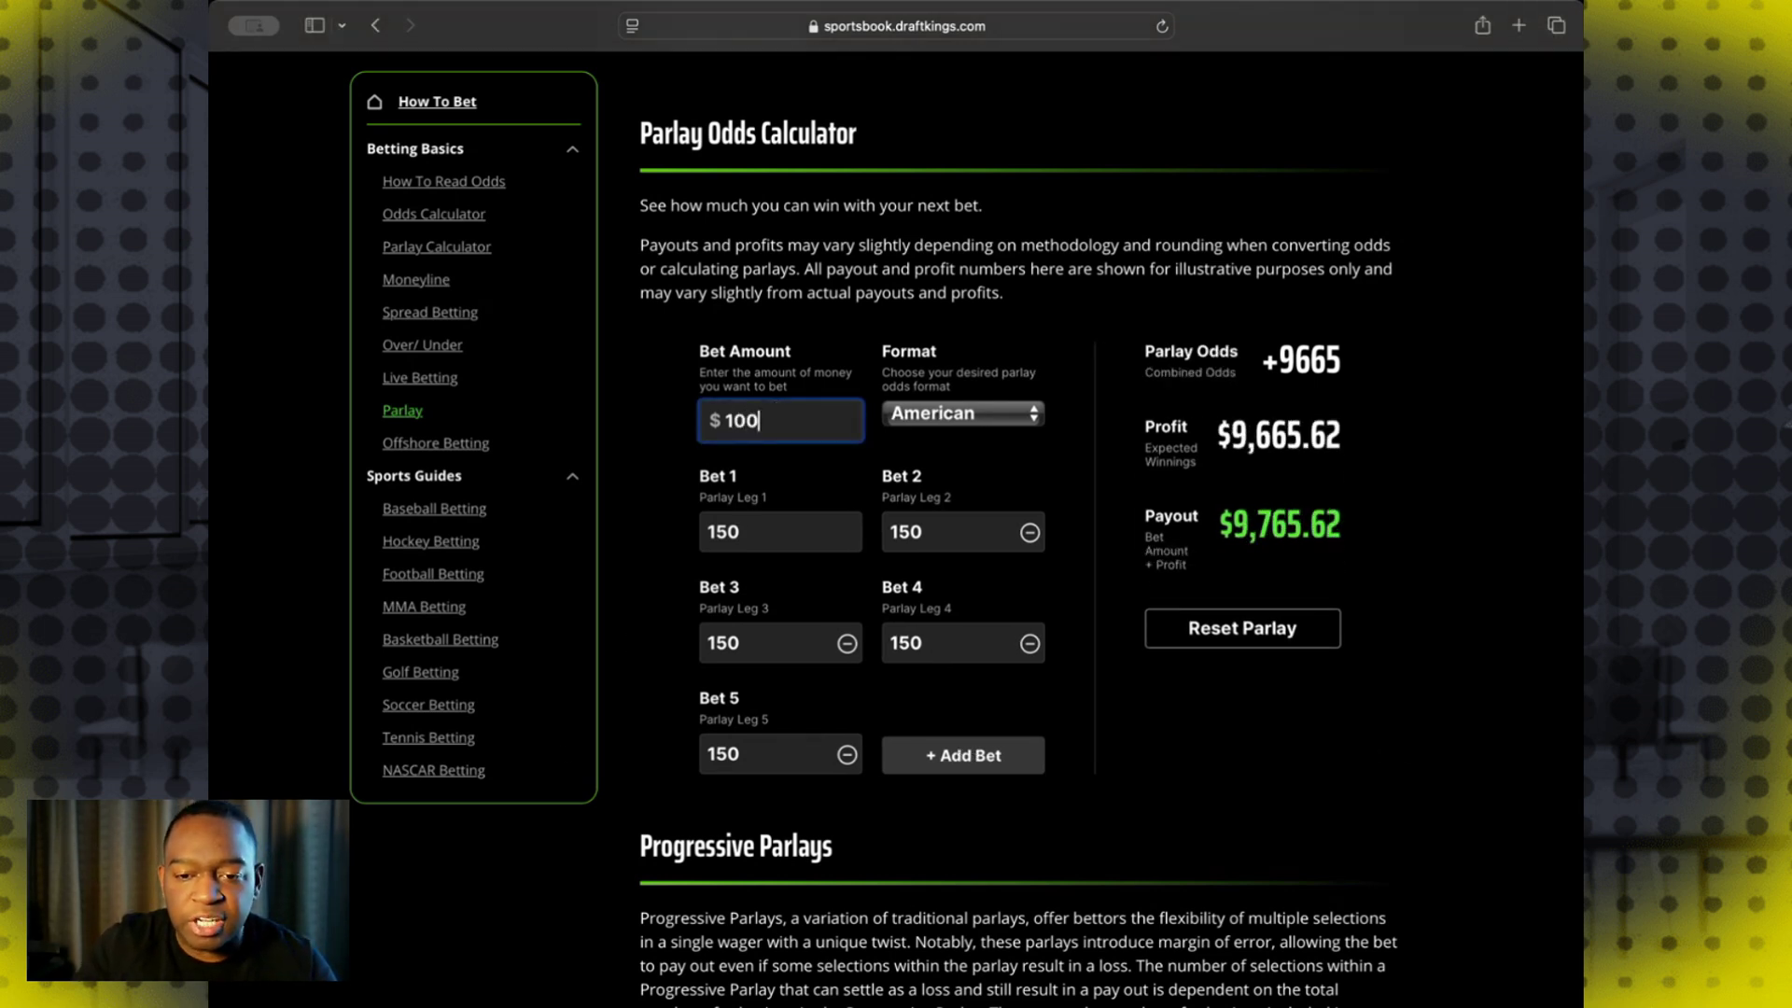
pyautogui.click(1114, 787)
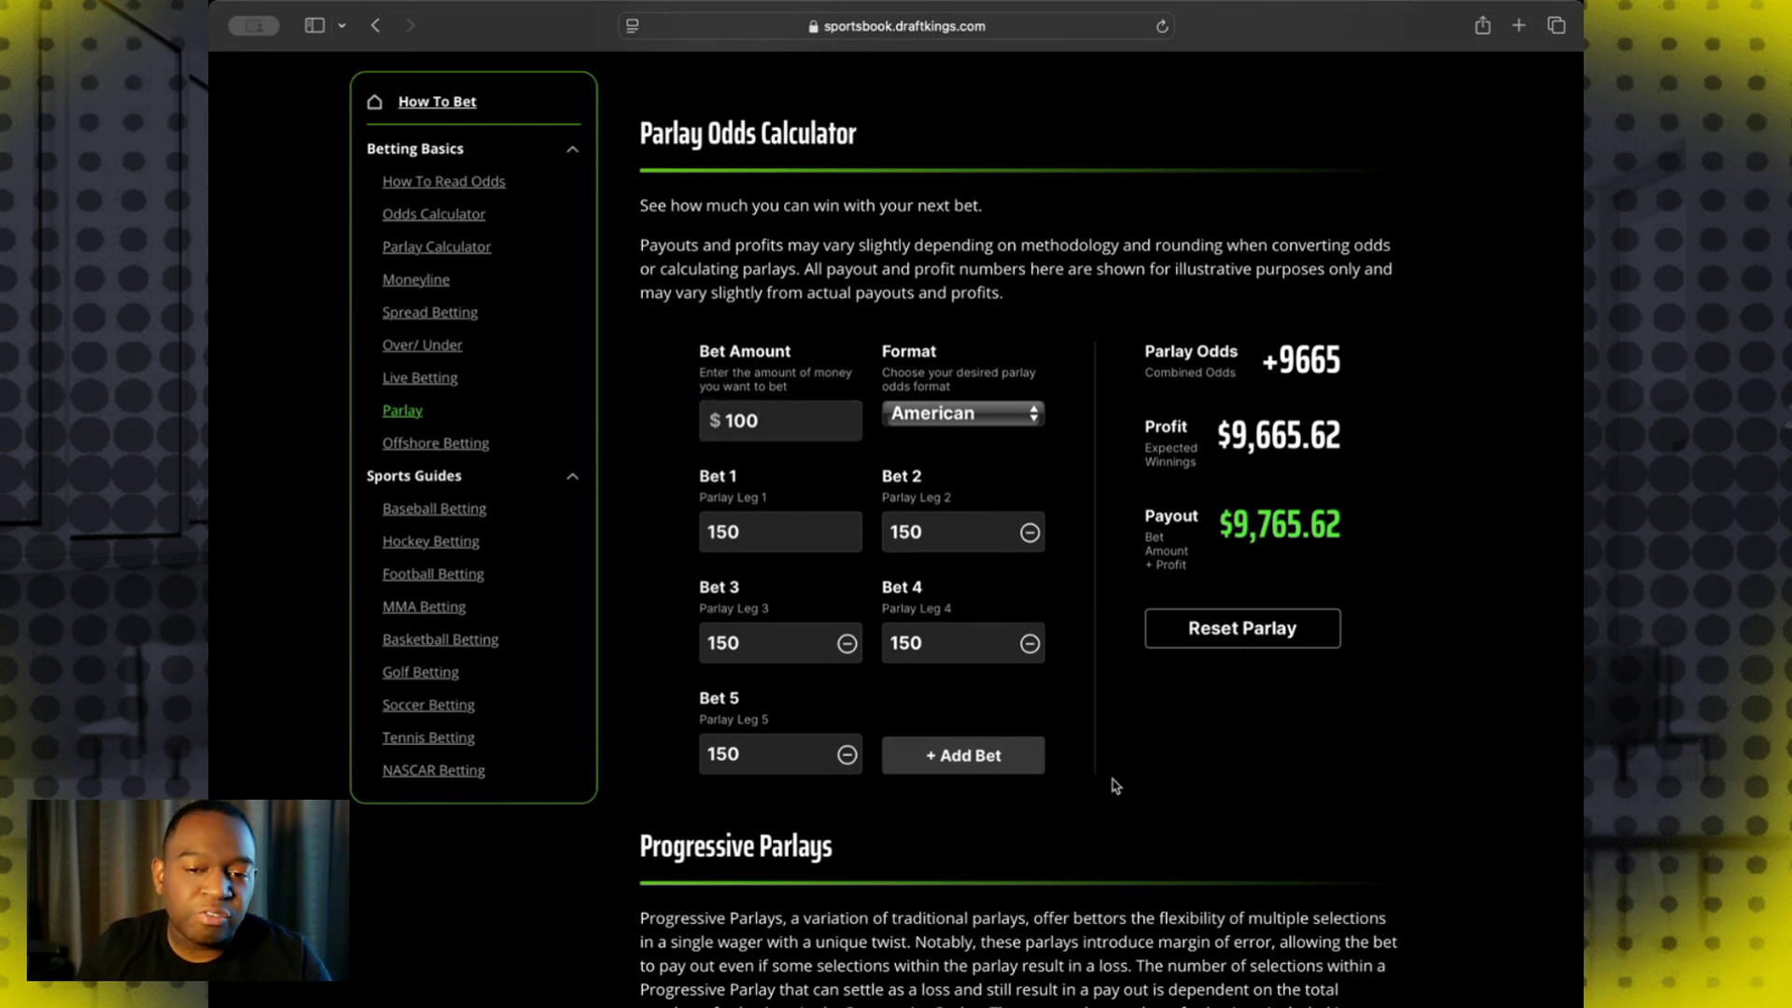
# Add a sixth leg at 150 odds, raising combined odds to +24314
pyautogui.click(1006, 774)
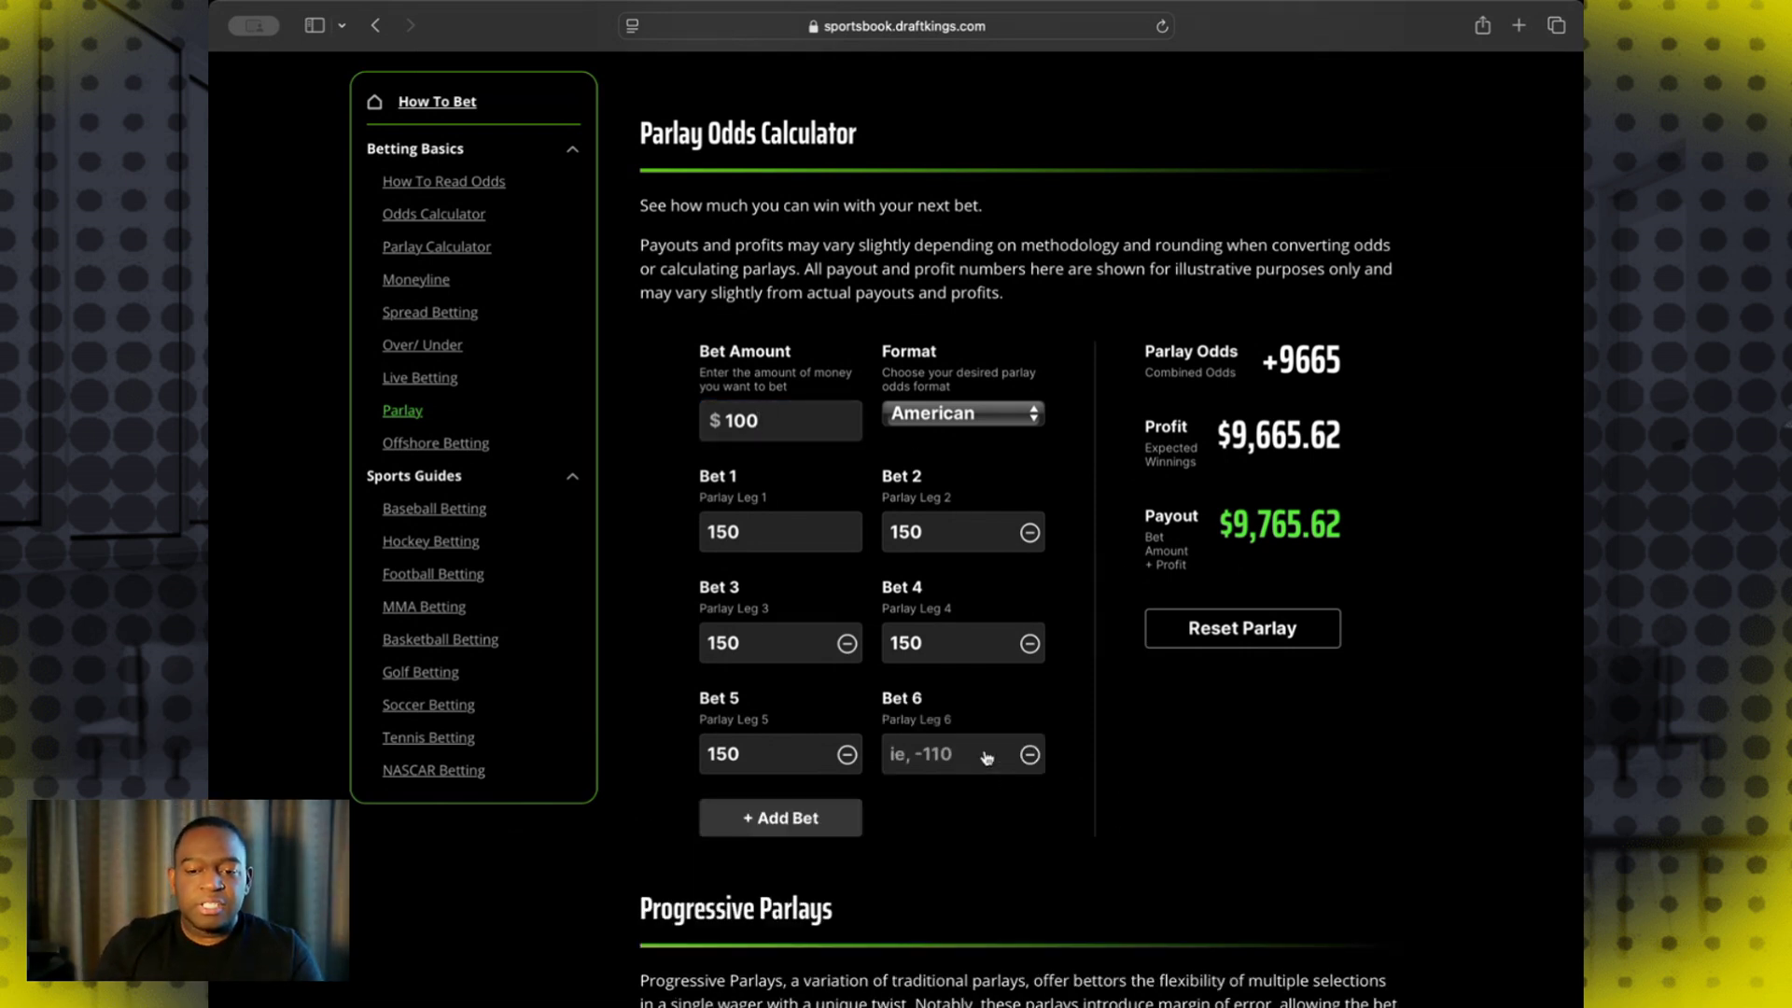
pyautogui.click(984, 753)
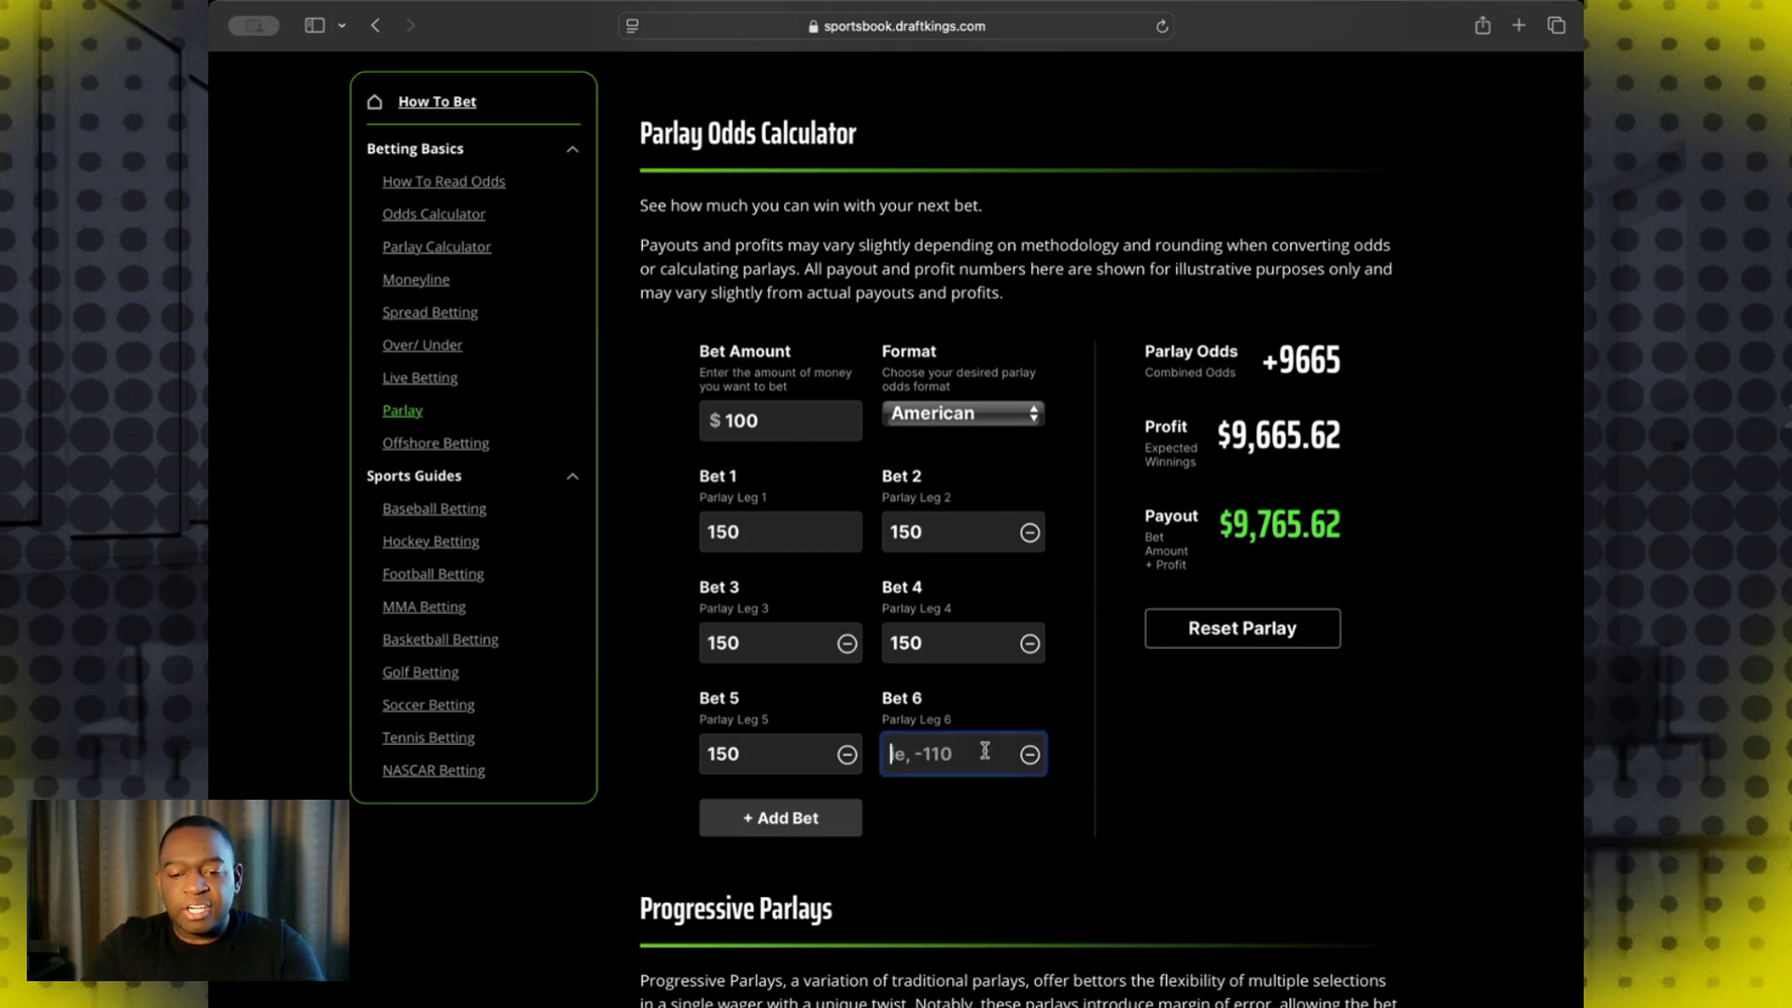
pyautogui.write('1')
pyautogui.press('BackSpace')
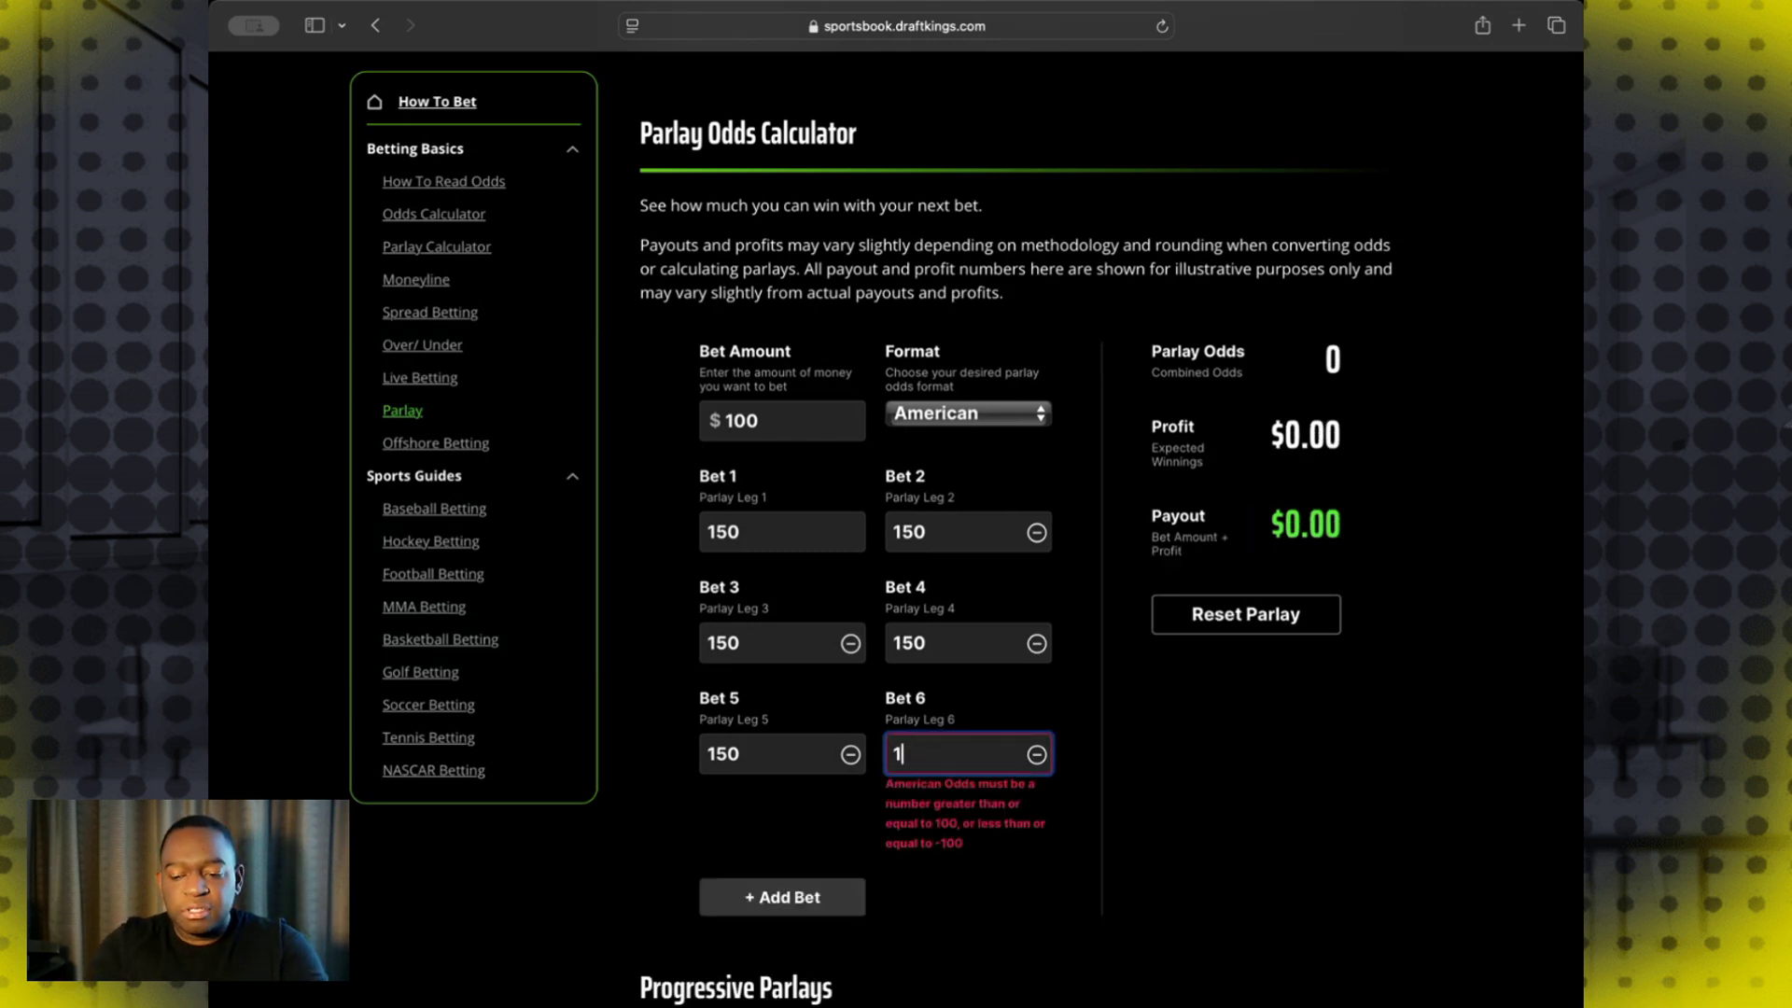
pyautogui.write('50')
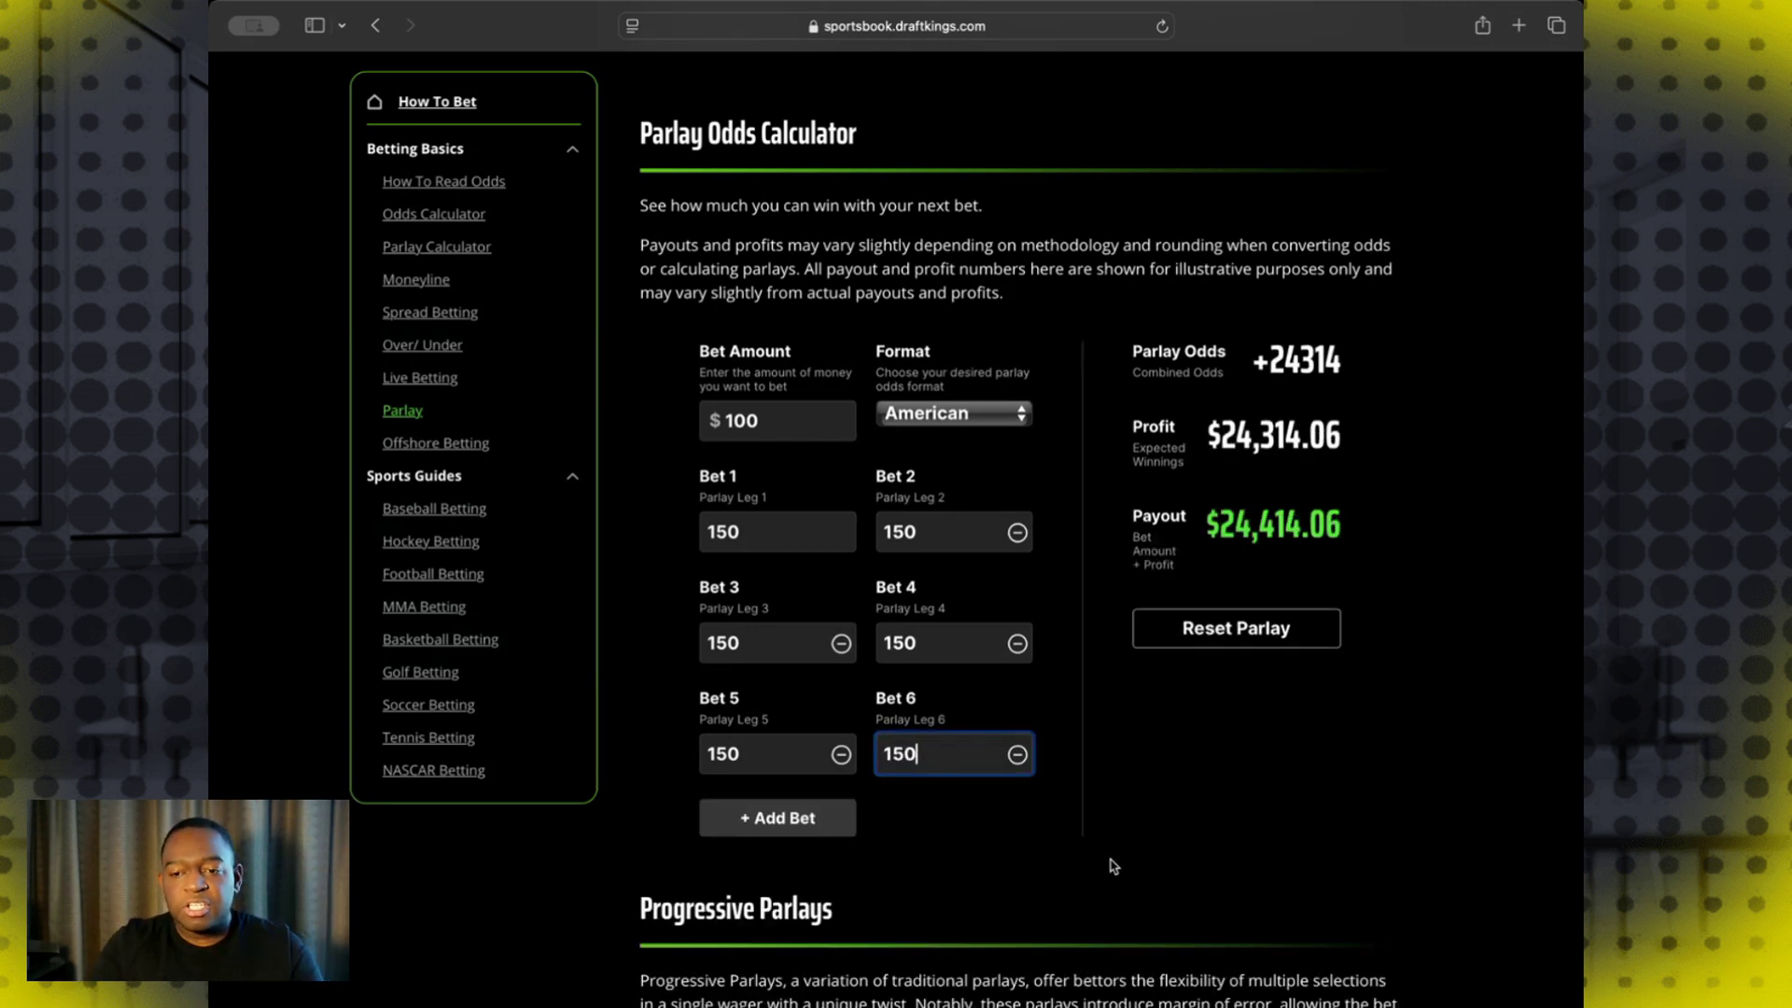
pyautogui.click(1115, 875)
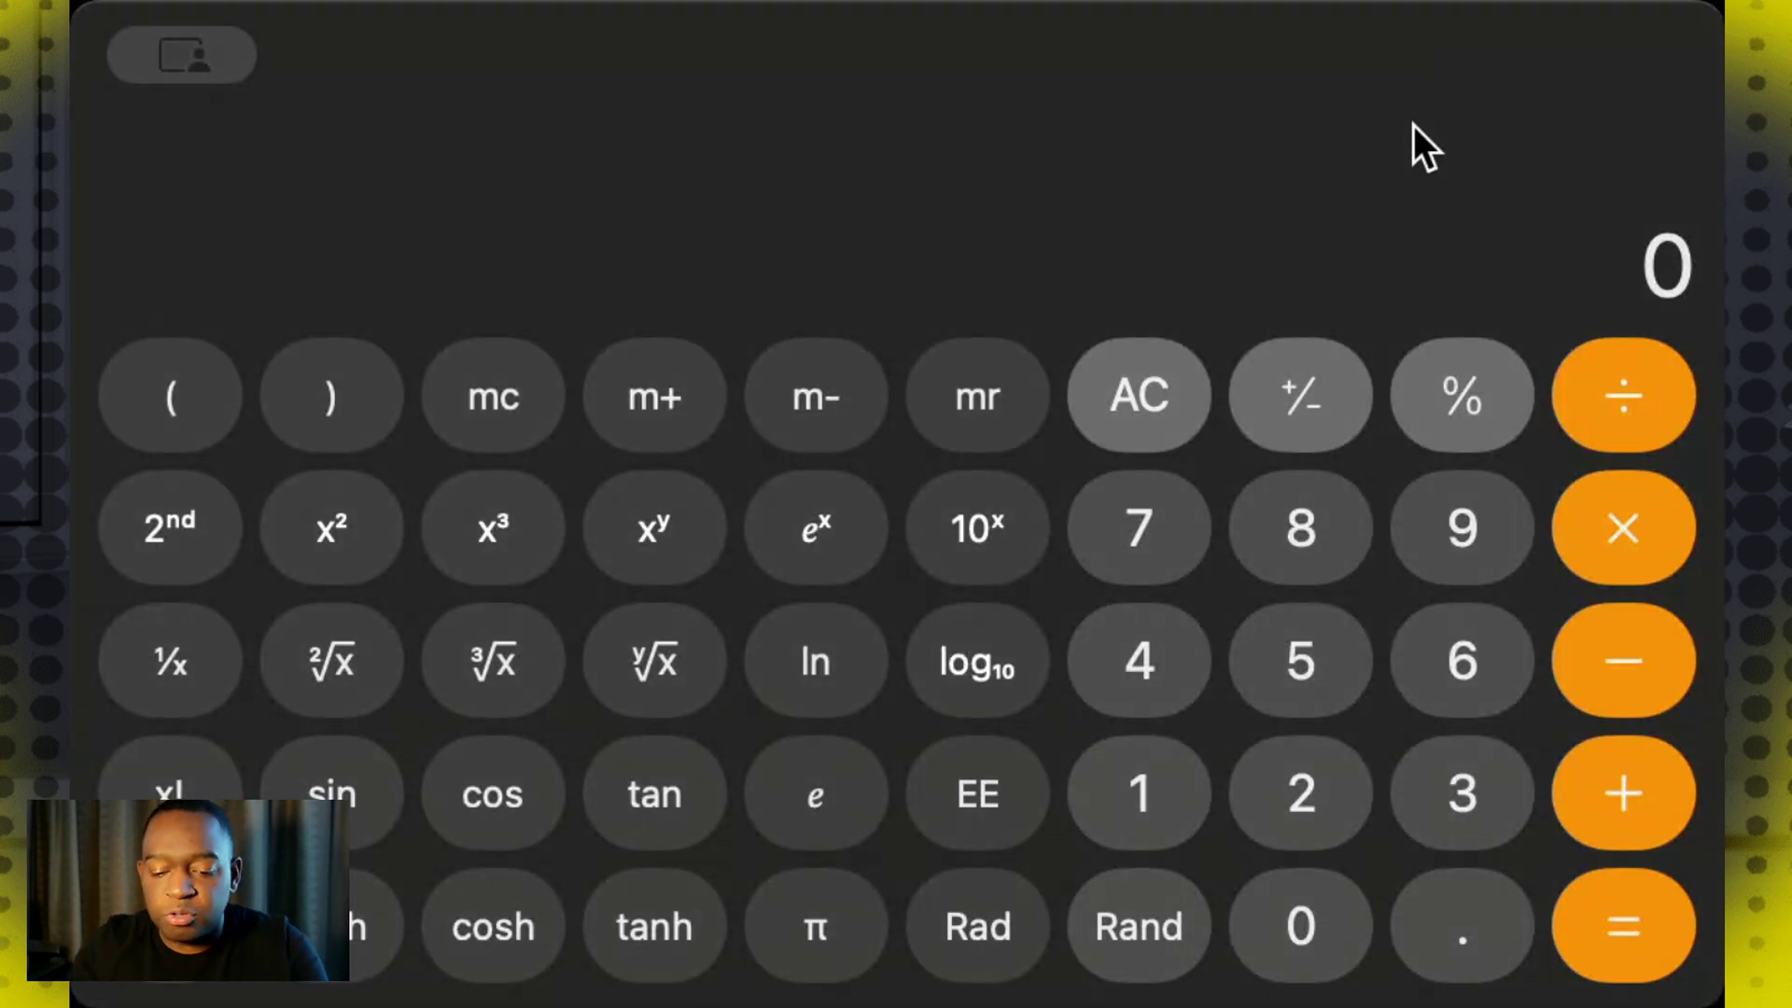
pyautogui.write('.')
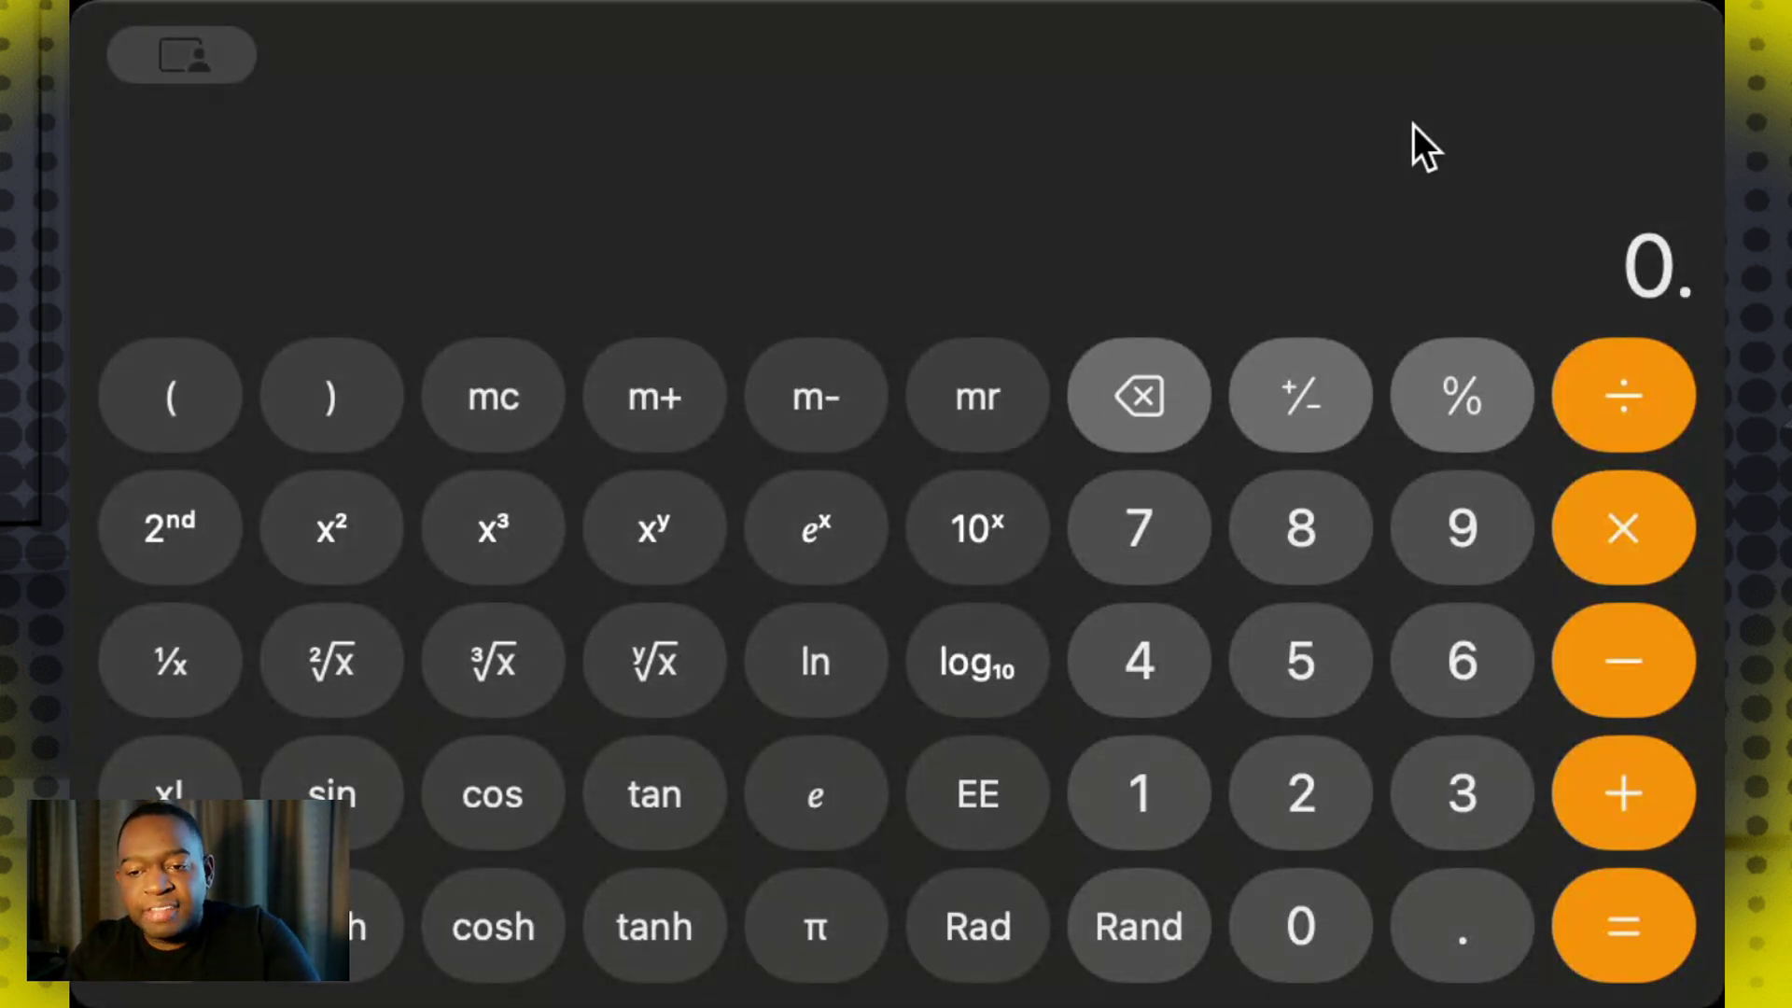
pyautogui.write('75')
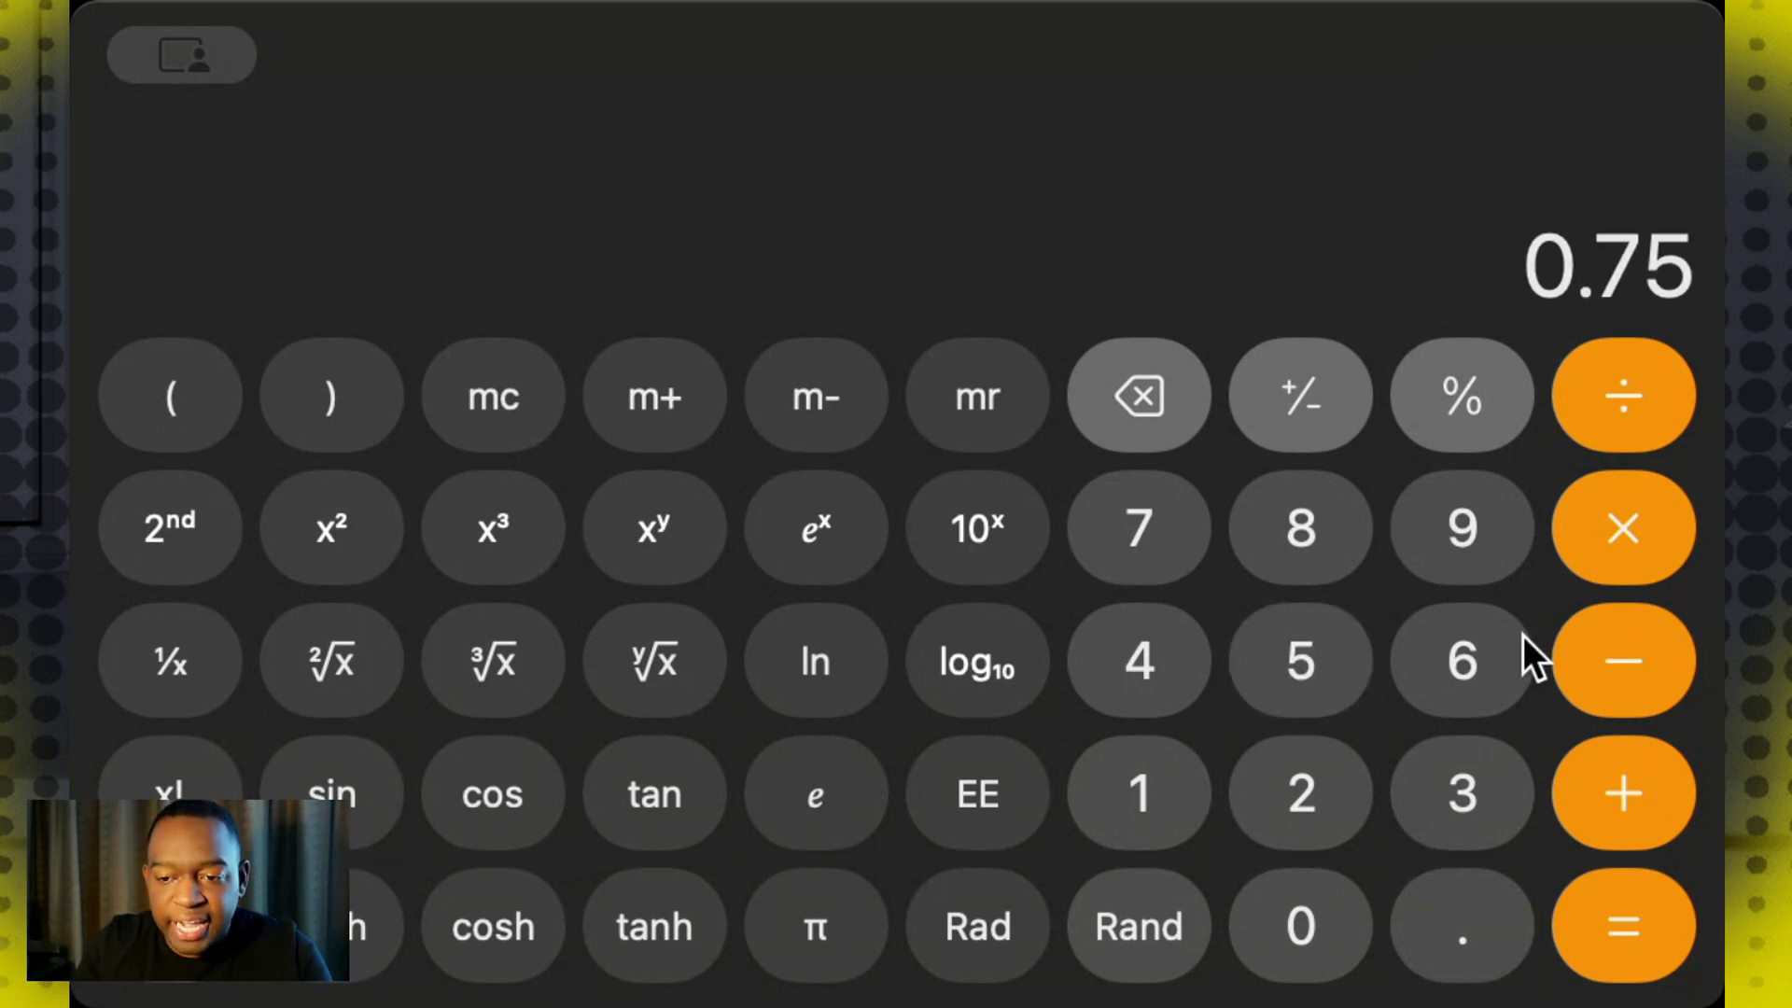
# Multiply by 0.75 three more times for the second through fourth factors
pyautogui.click(1627, 519)
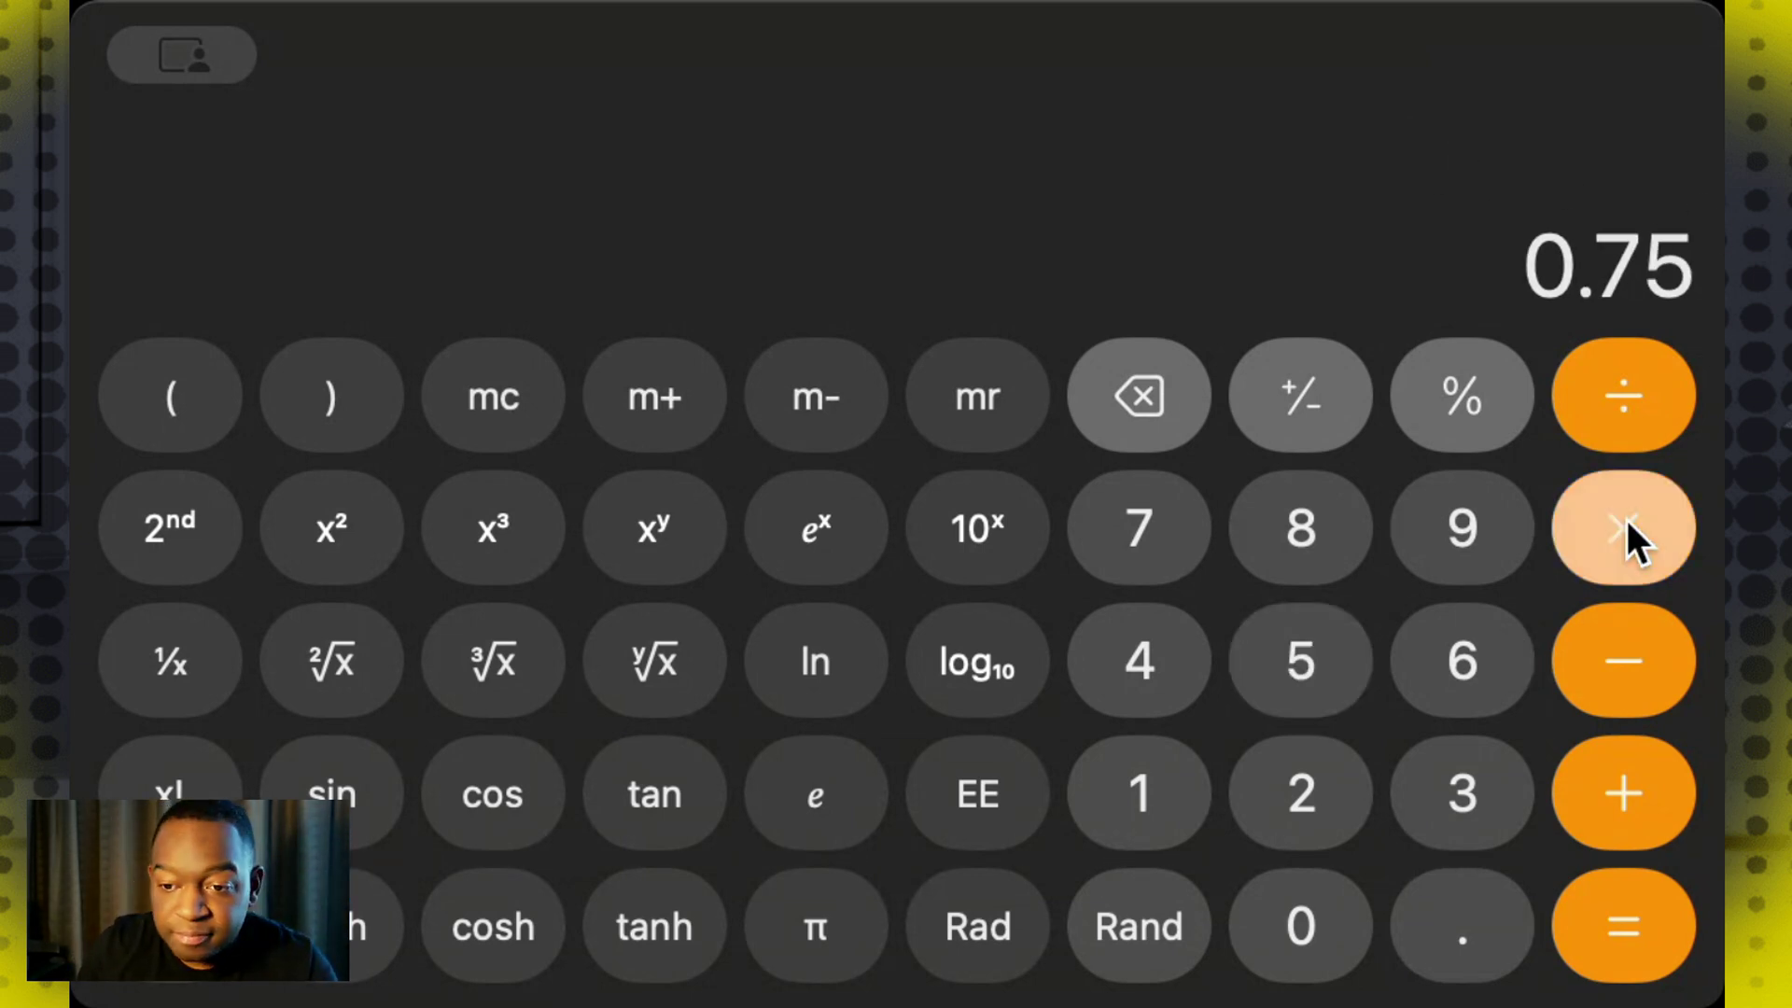
pyautogui.click(1443, 896)
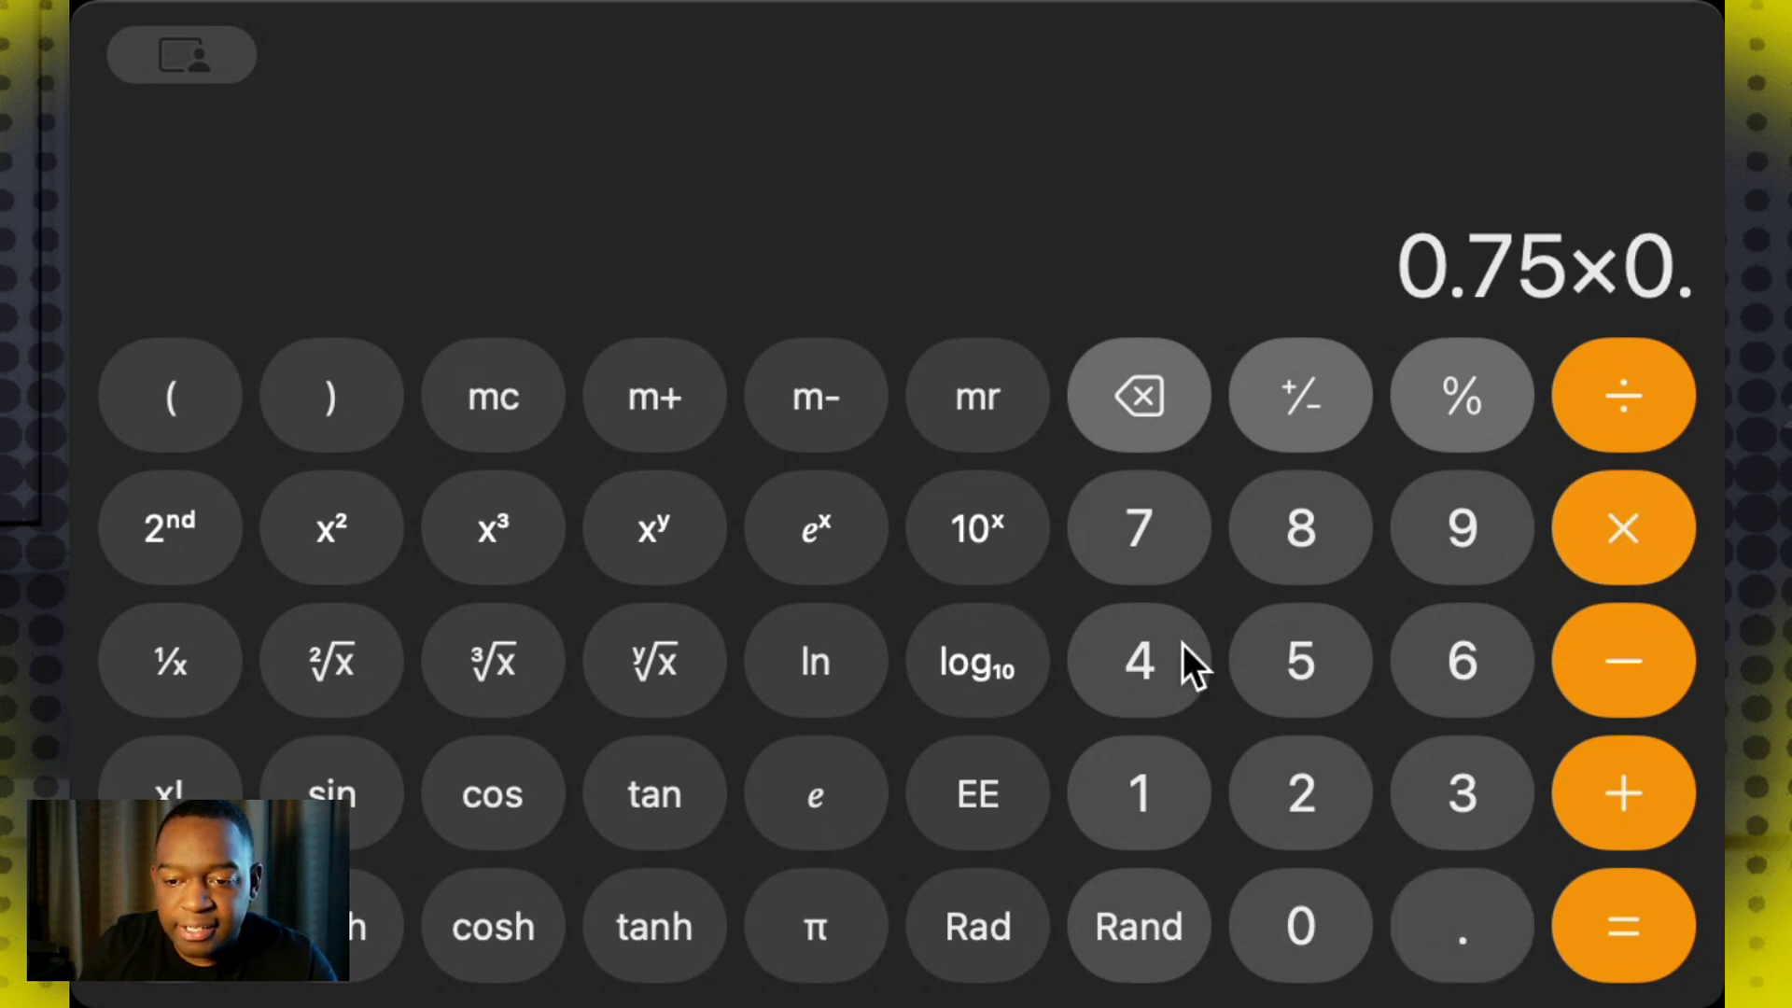
pyautogui.click(1146, 549)
pyautogui.click(1281, 647)
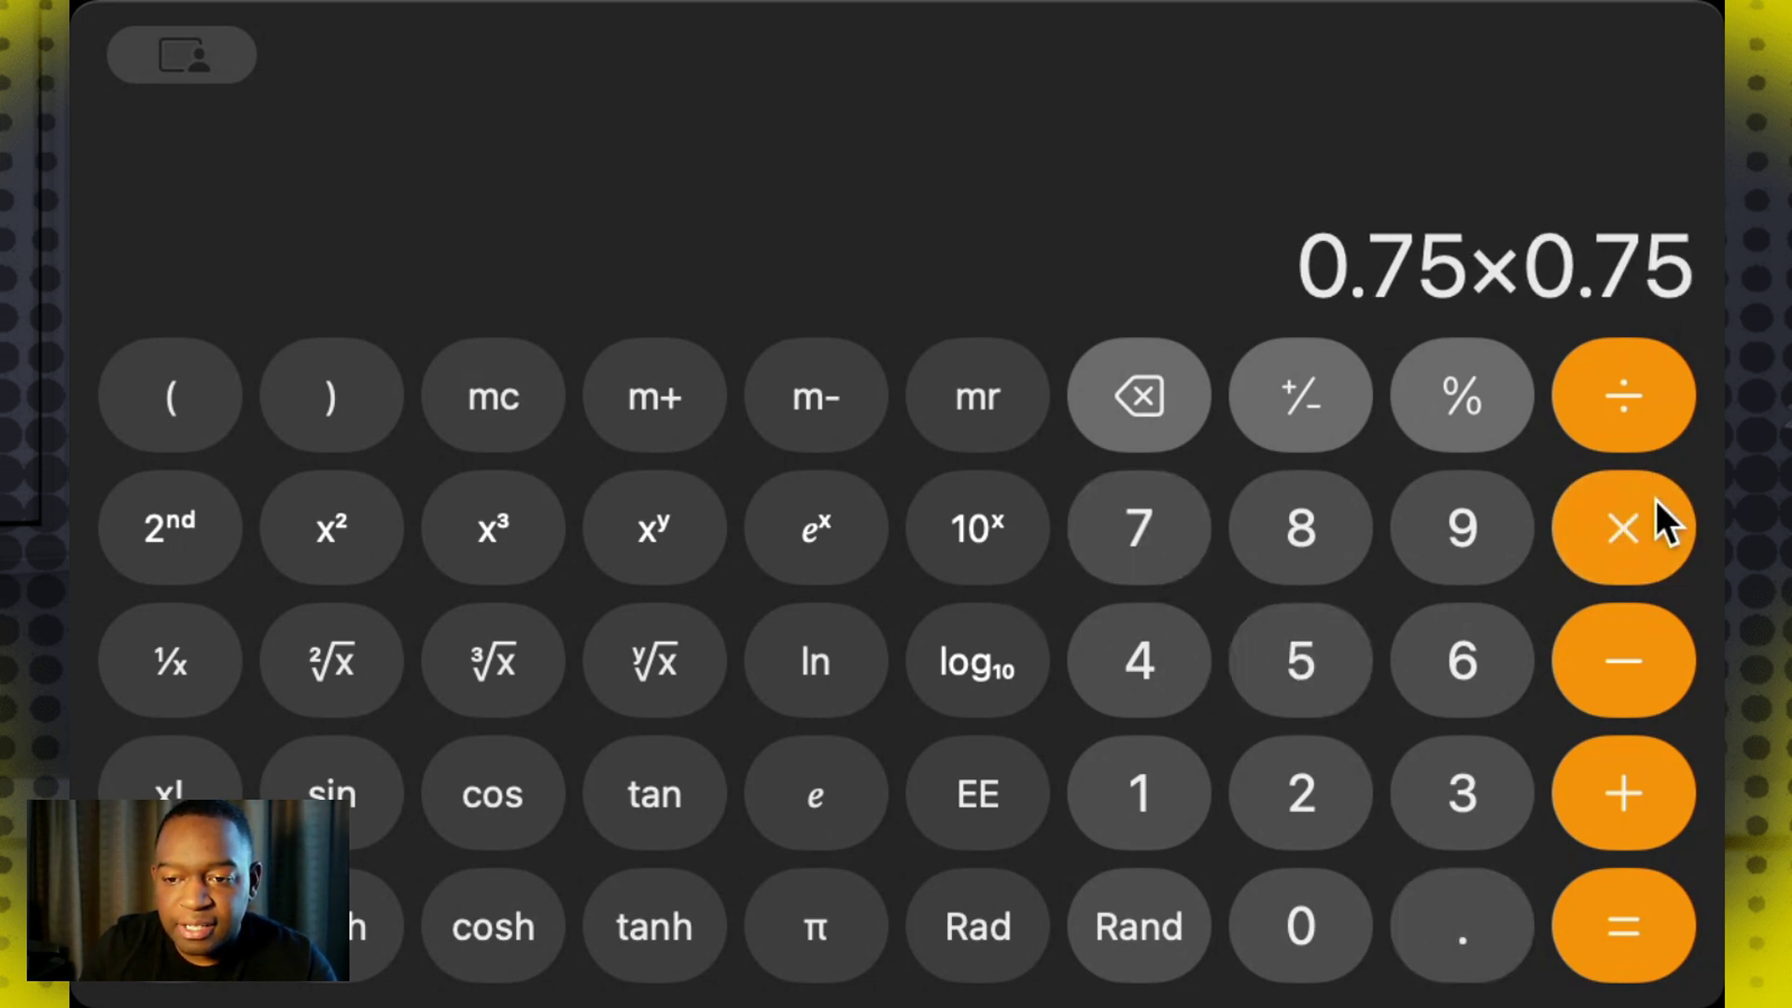
pyautogui.click(1638, 521)
pyautogui.click(1460, 920)
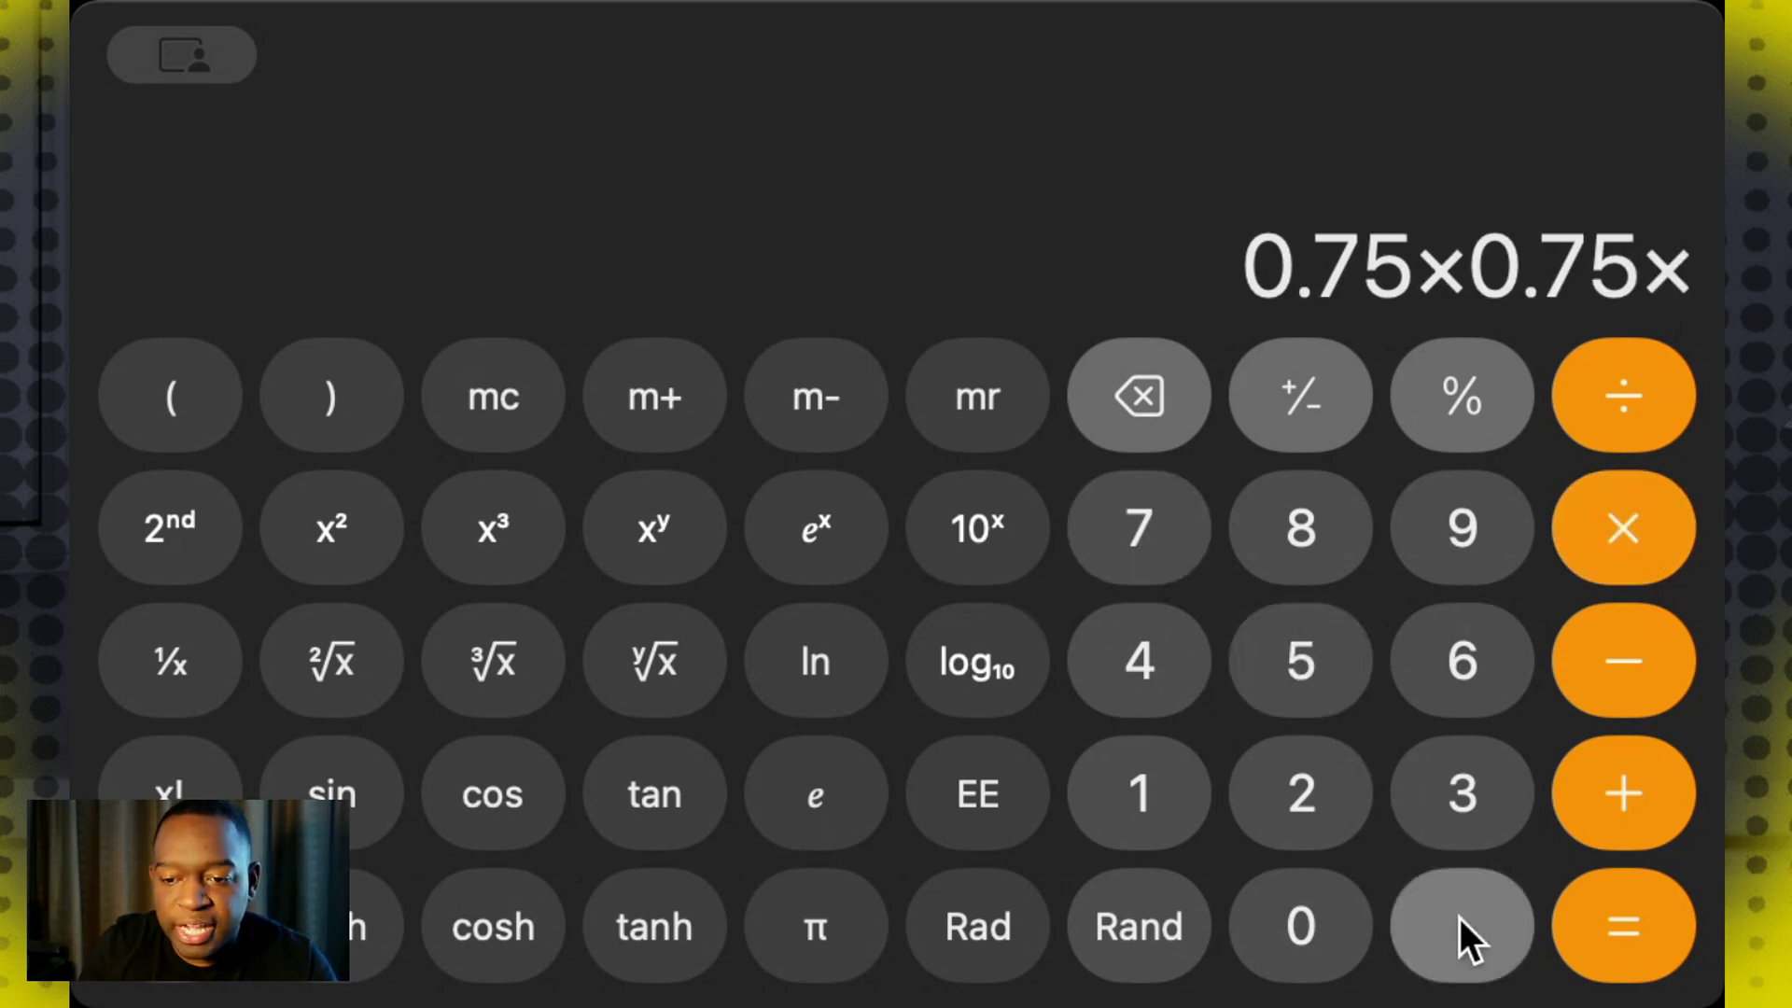
pyautogui.click(1146, 557)
pyautogui.click(1267, 633)
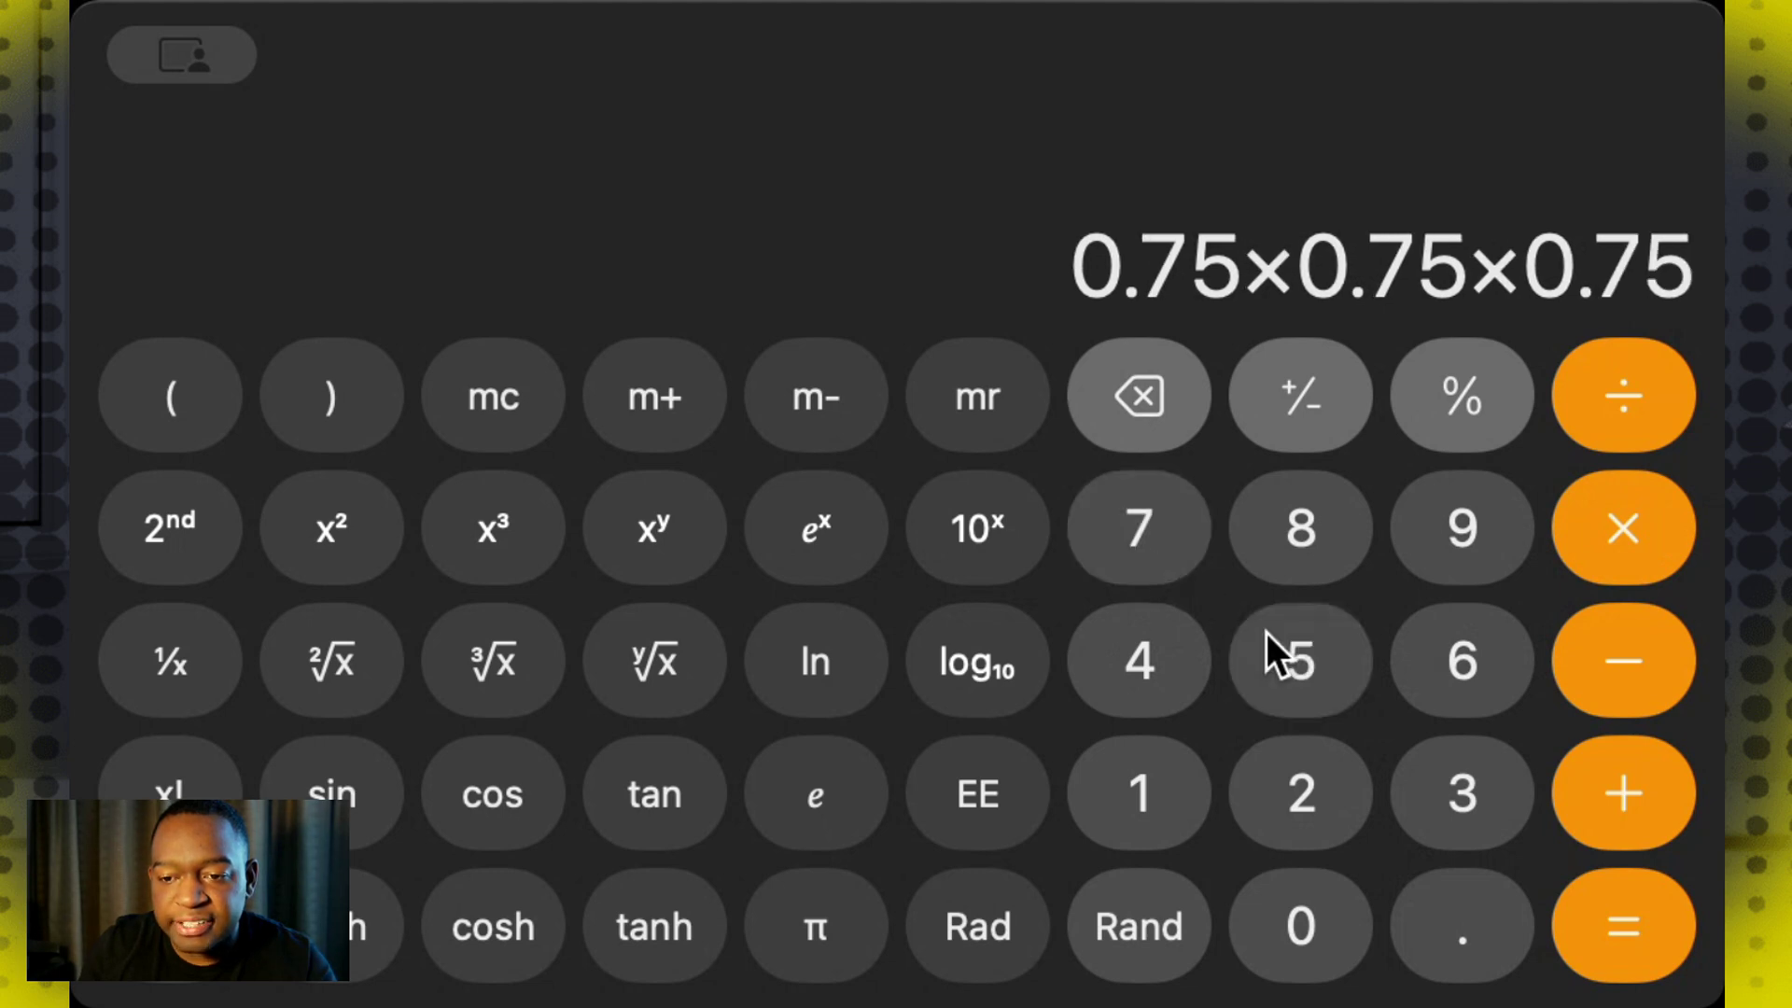
pyautogui.click(1637, 524)
pyautogui.click(1477, 918)
pyautogui.click(1144, 521)
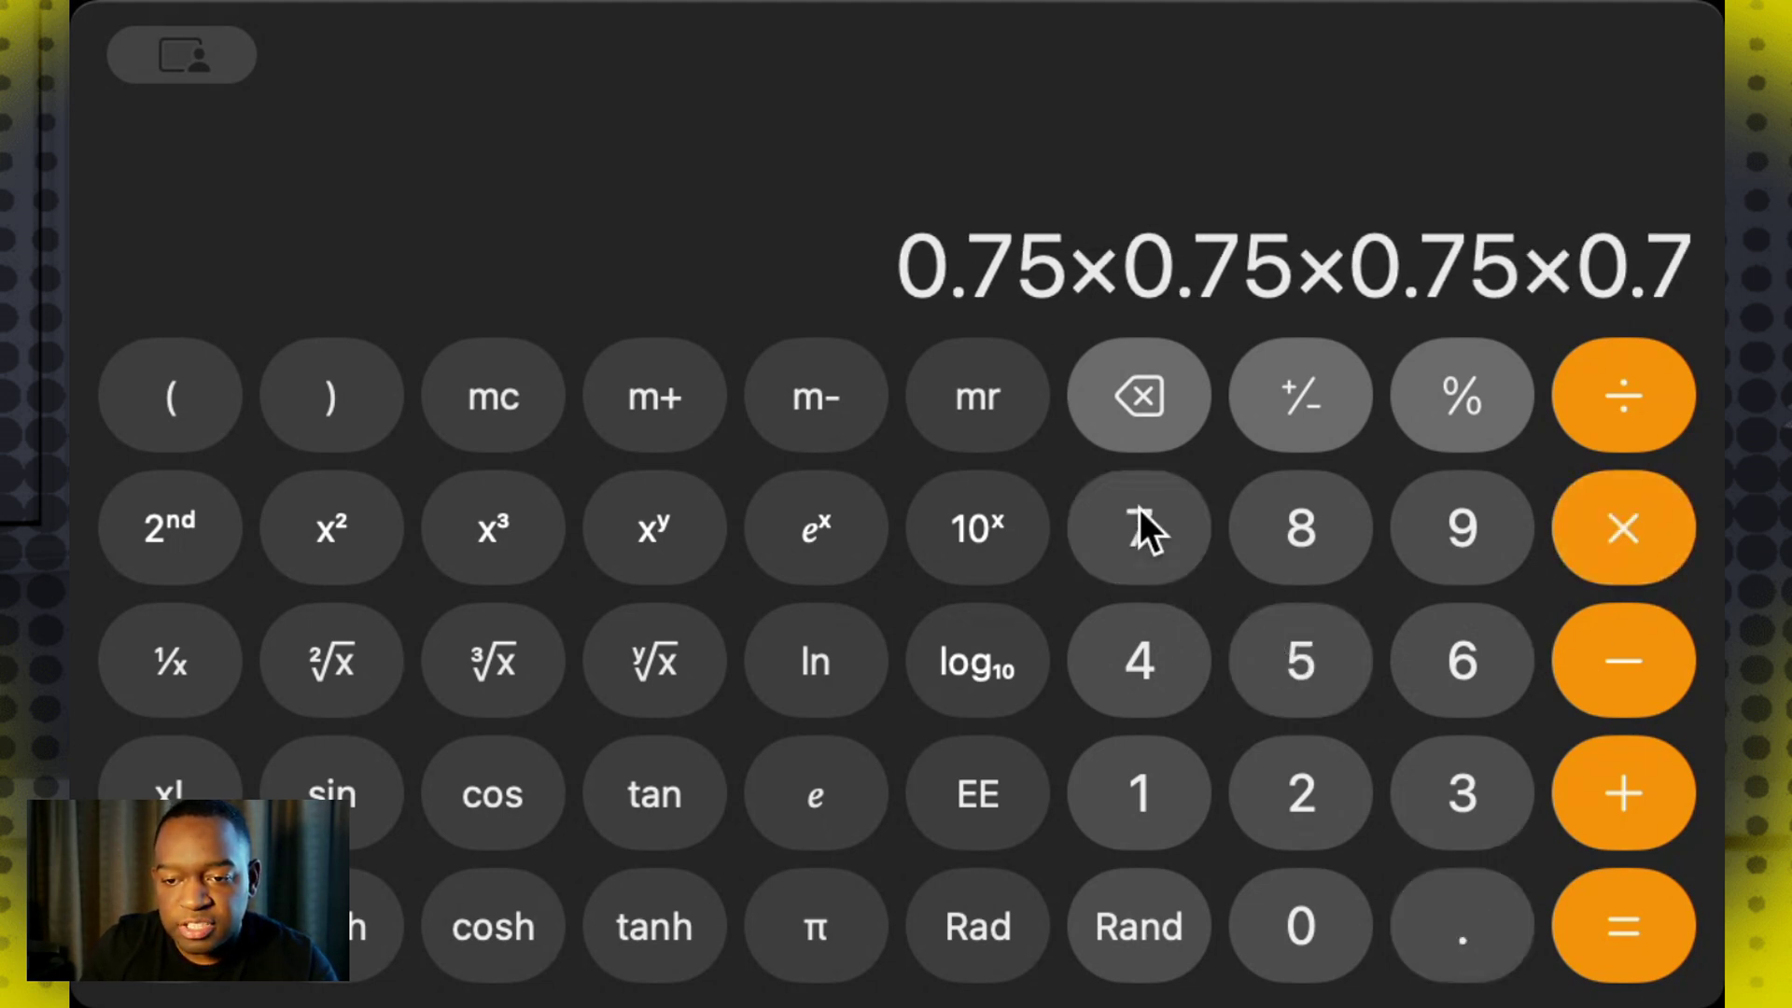
pyautogui.click(1278, 609)
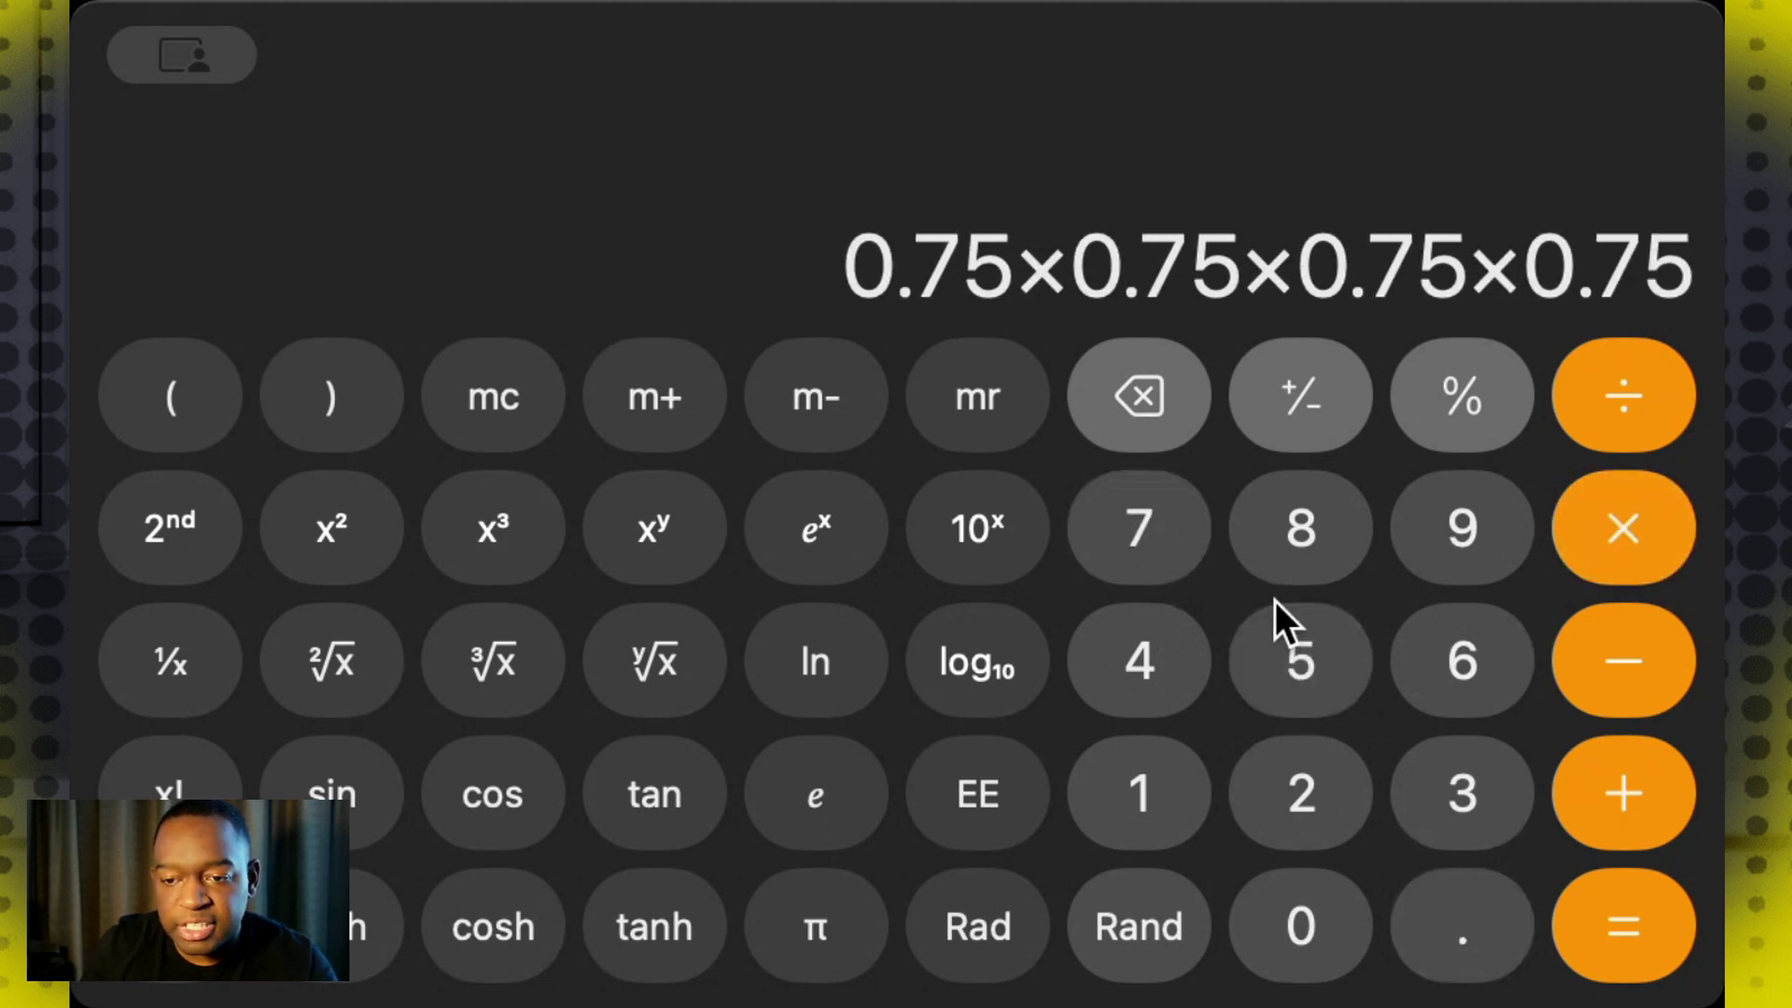
# Multiply by 0.75 twice more and evaluate the product to 0.17797852
pyautogui.click(1634, 538)
pyautogui.click(1461, 924)
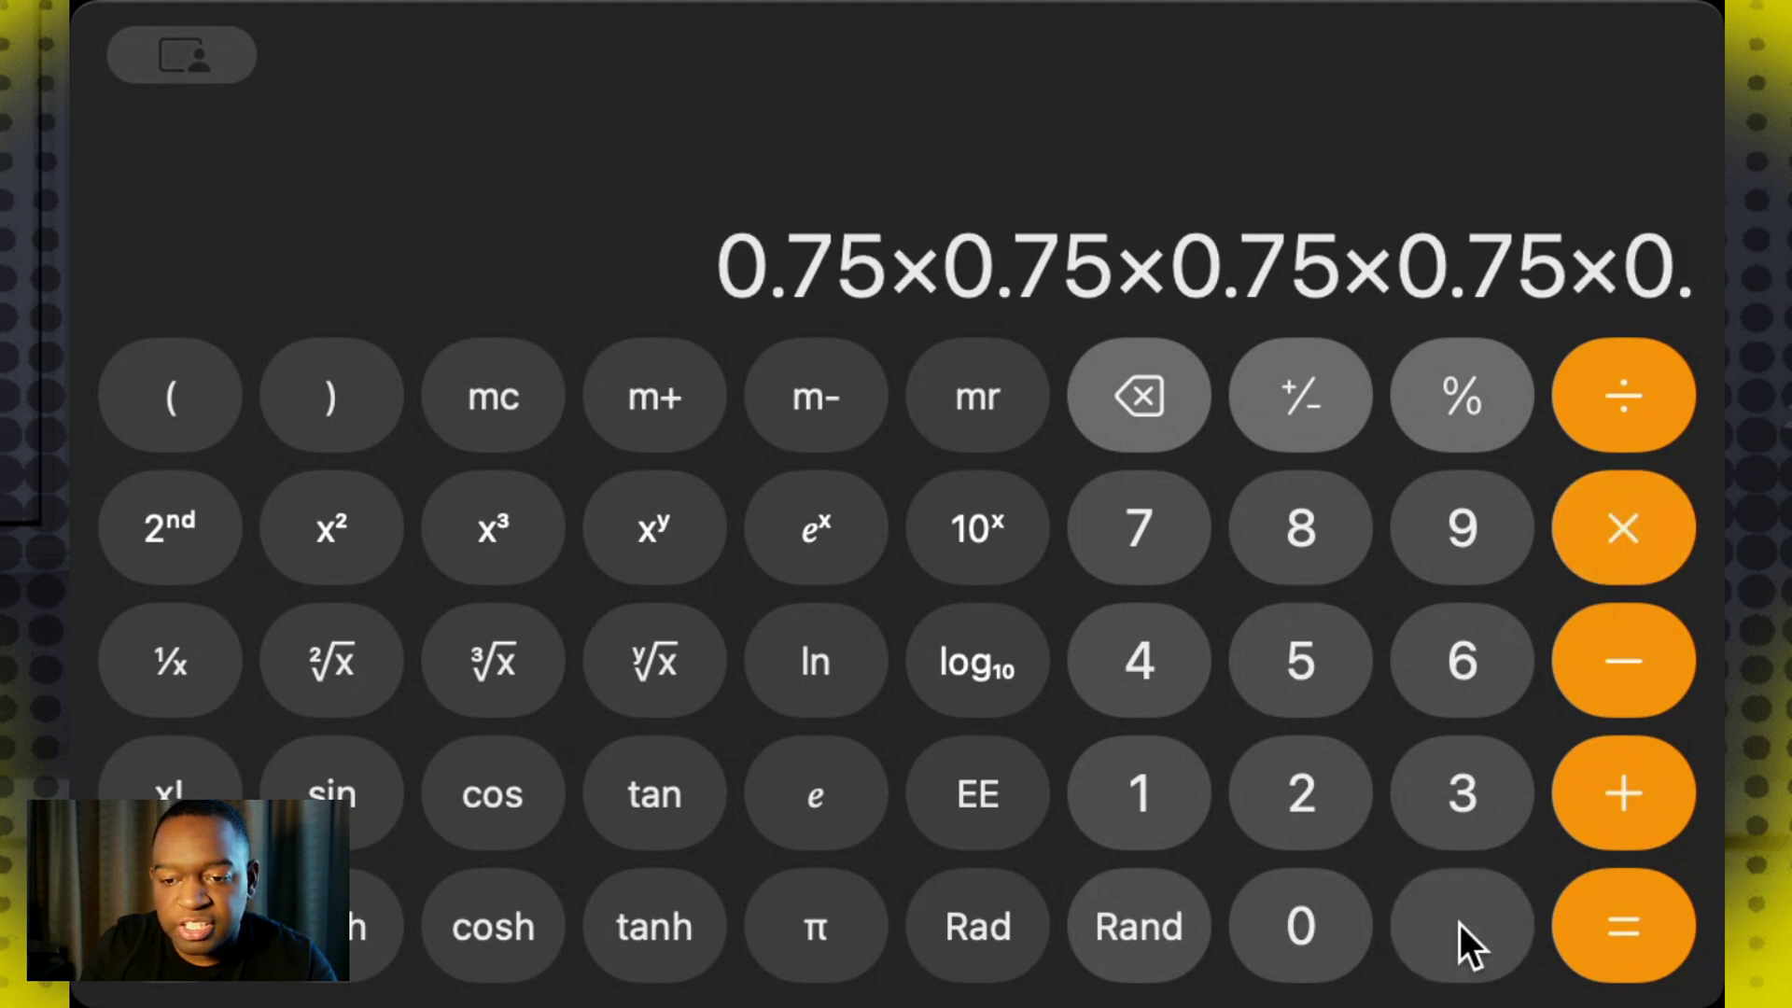
pyautogui.click(1164, 539)
pyautogui.click(1256, 621)
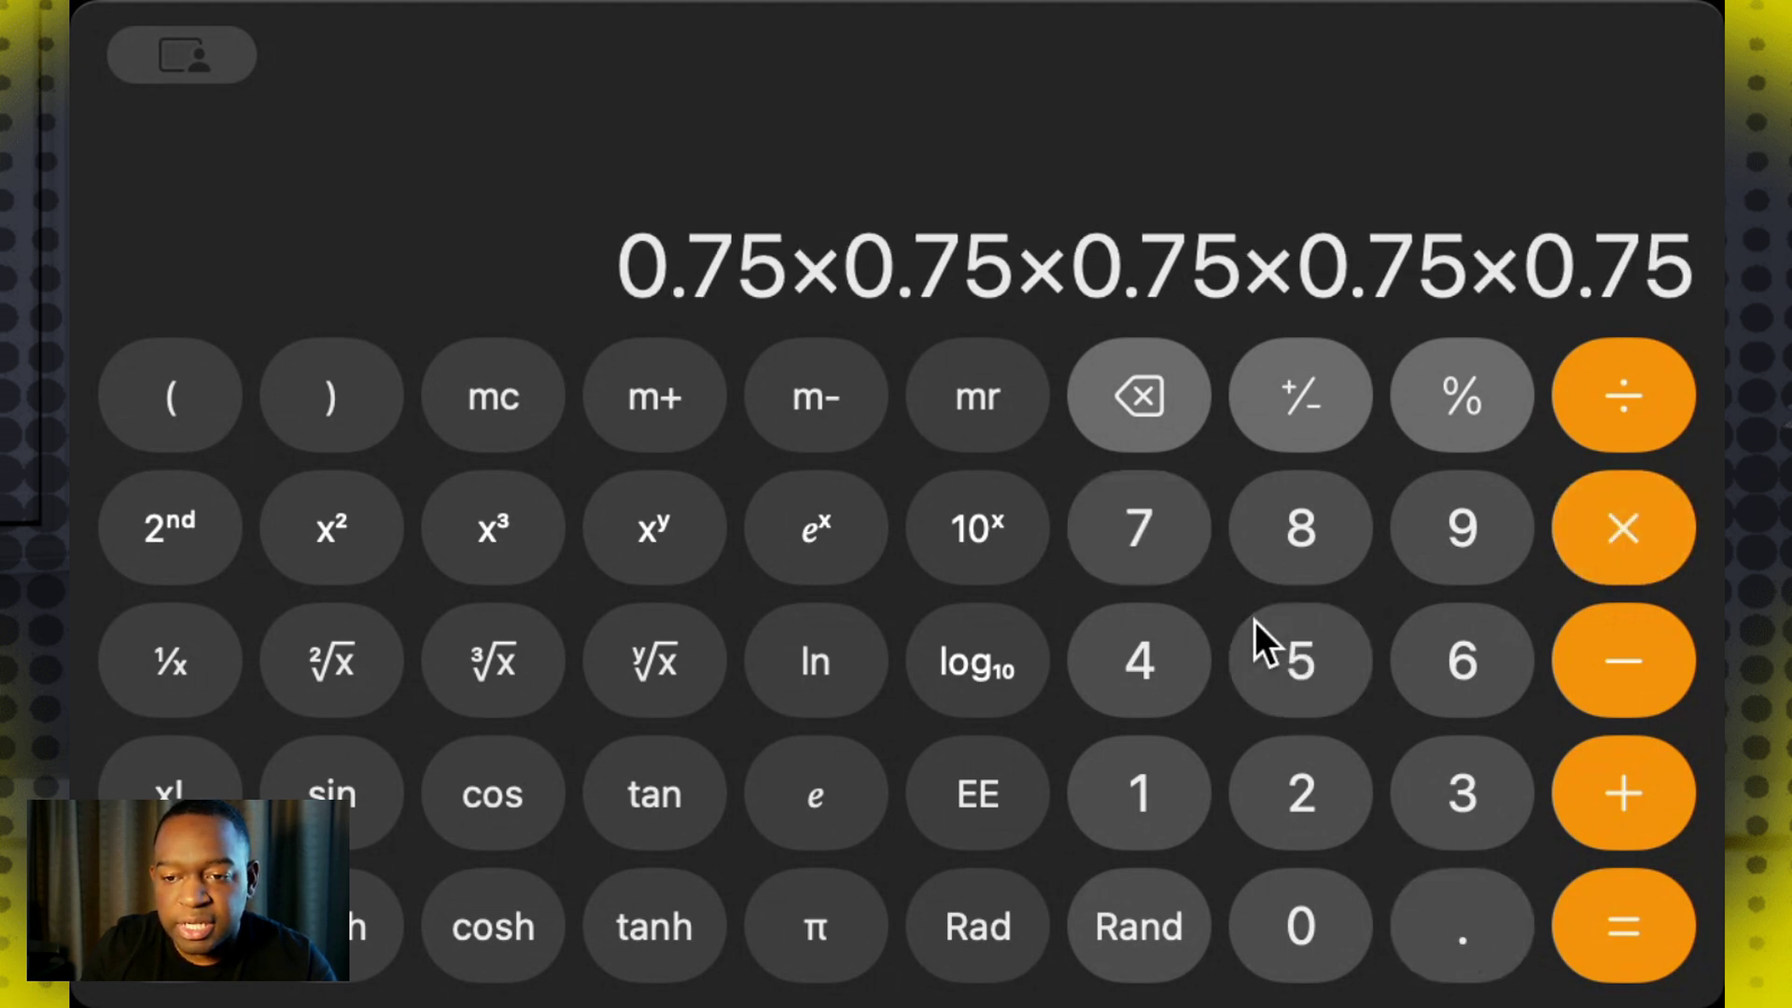
pyautogui.click(1625, 529)
pyautogui.click(1466, 928)
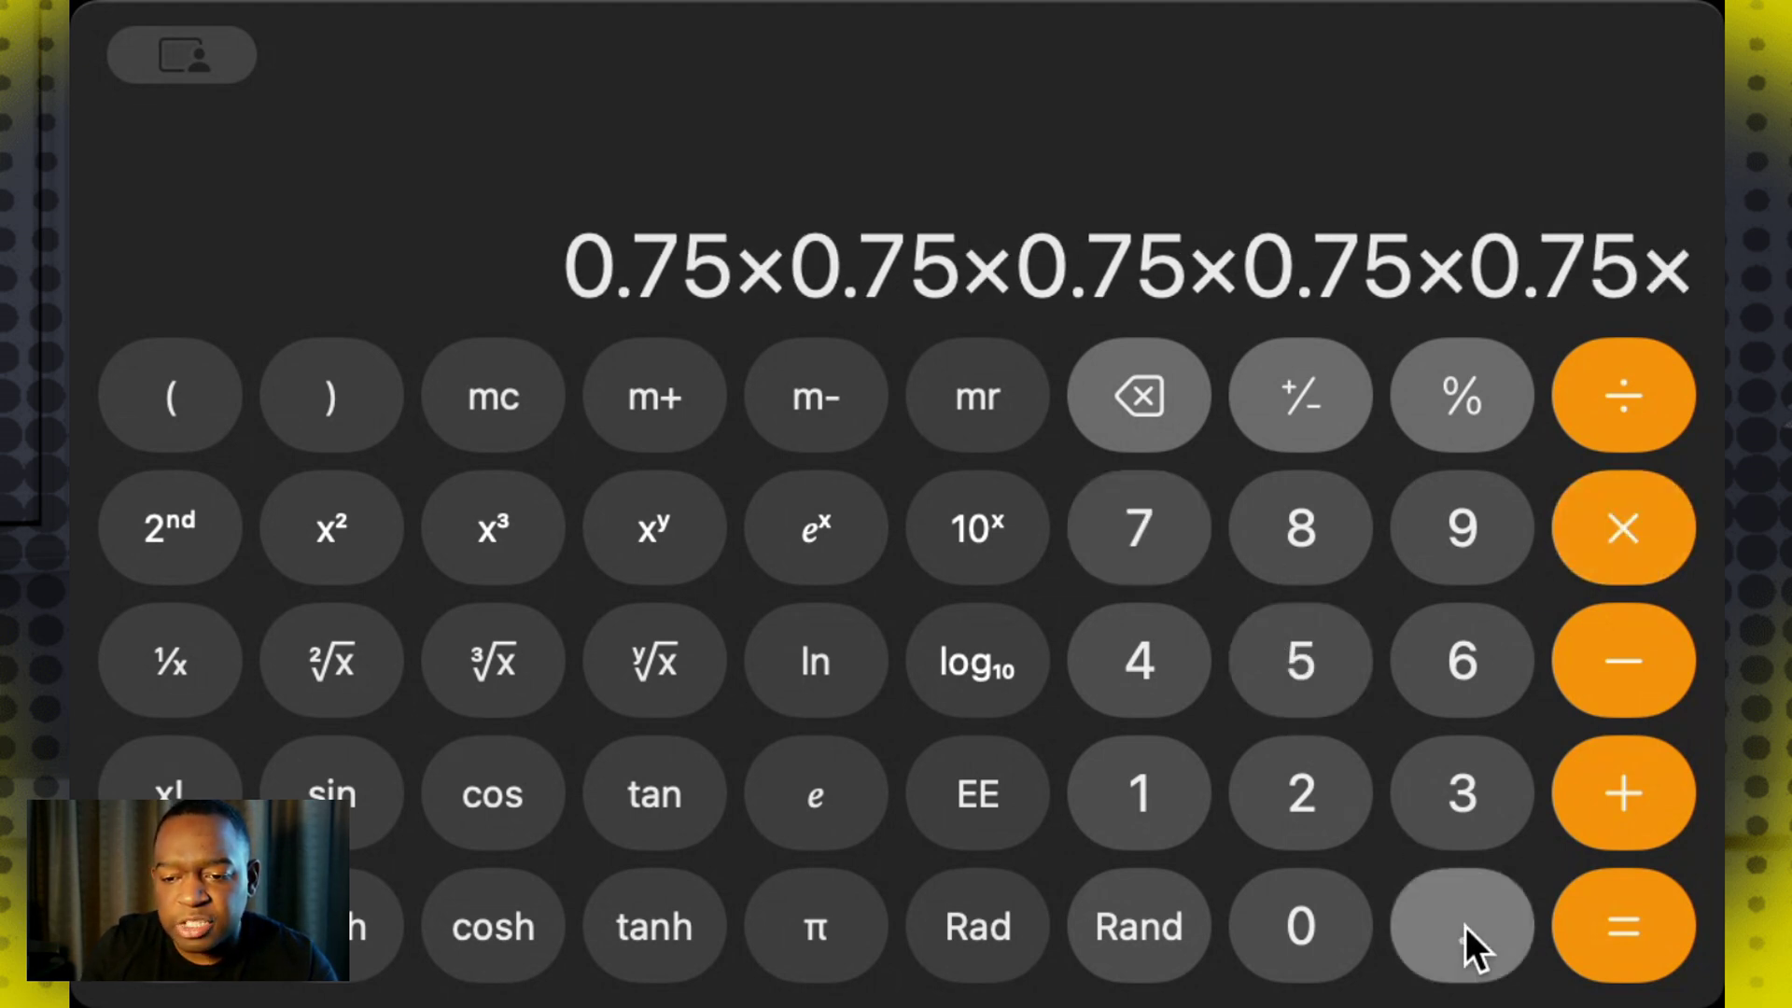
pyautogui.click(1111, 540)
pyautogui.click(1260, 624)
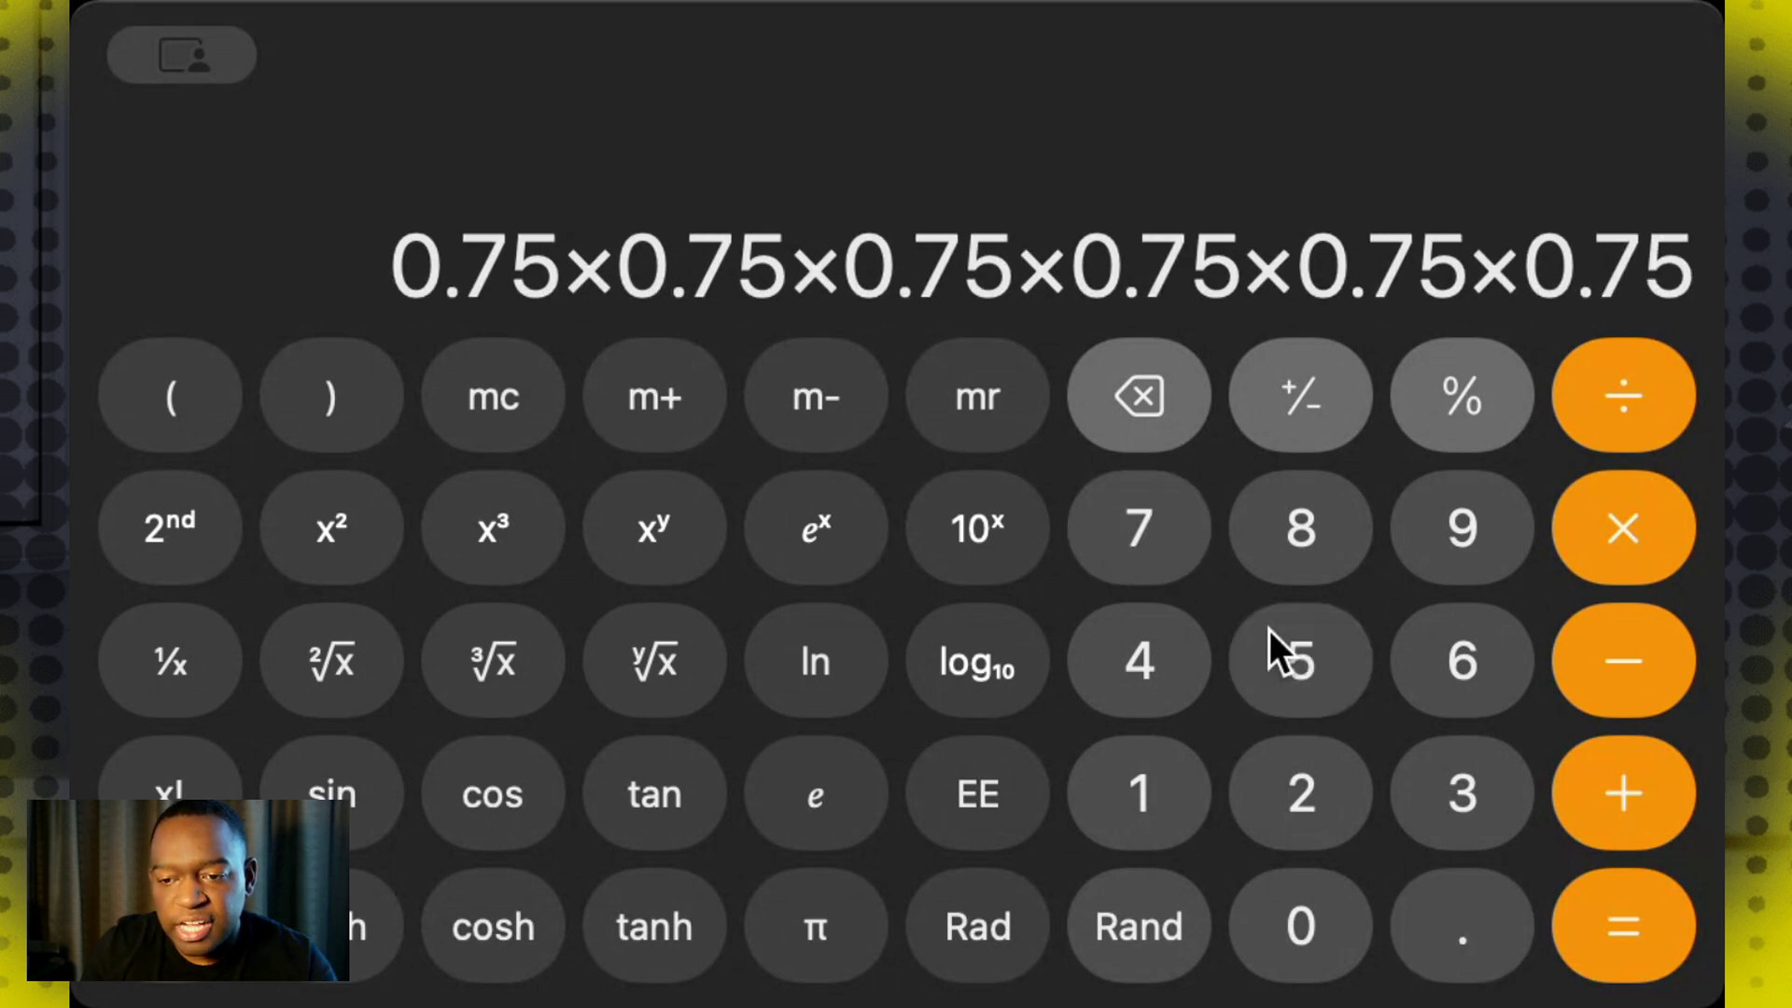
pyautogui.click(1616, 928)
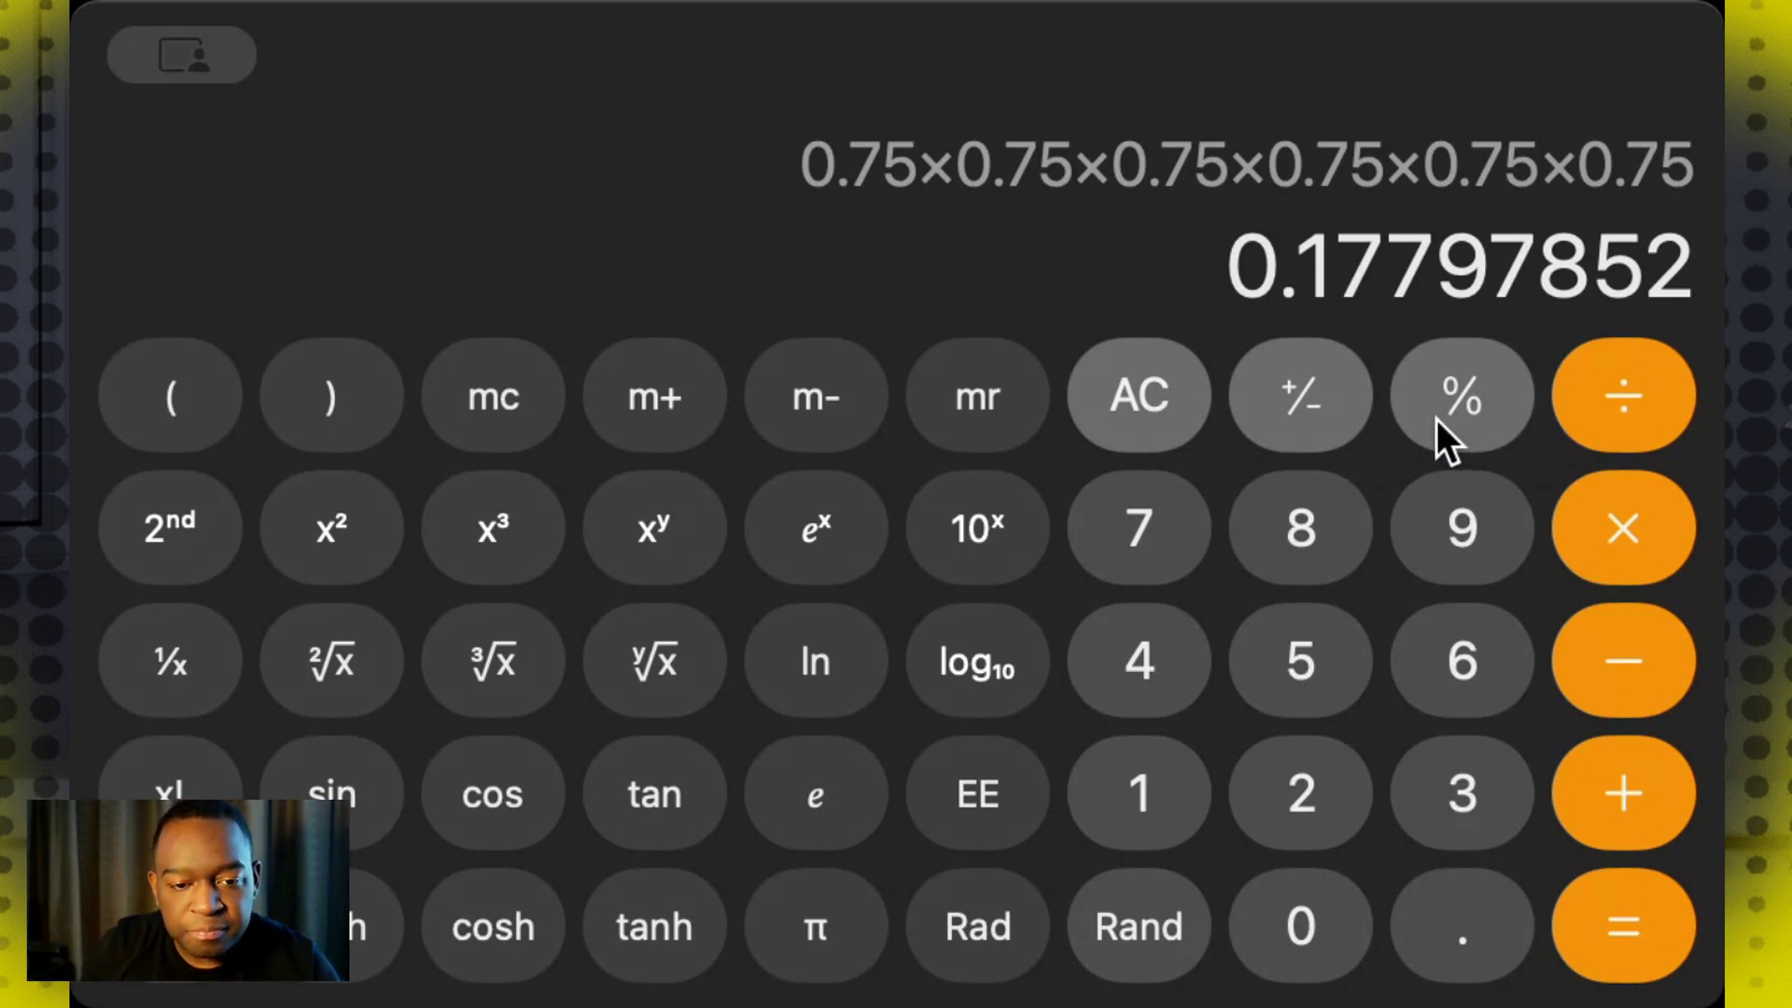
# Edit the last factor from 0.75 to 0.99, get 0.23493164, then reset to 0
pyautogui.click(1151, 179)
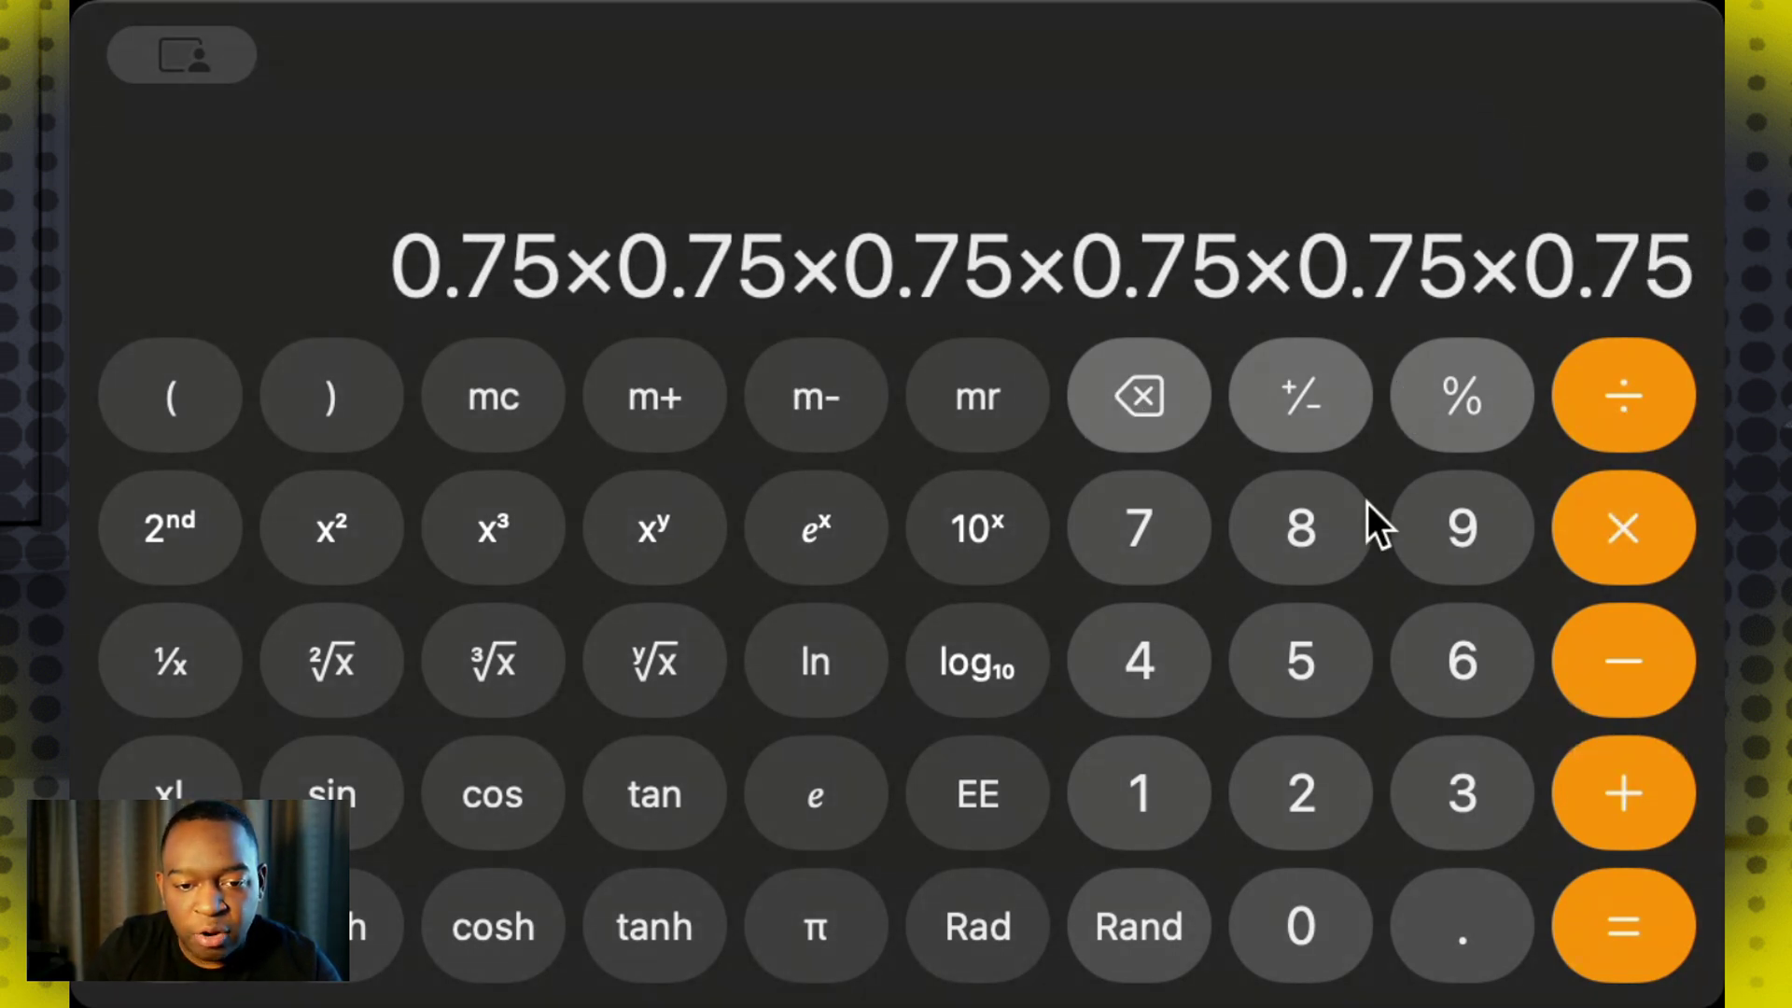
pyautogui.click(1159, 411)
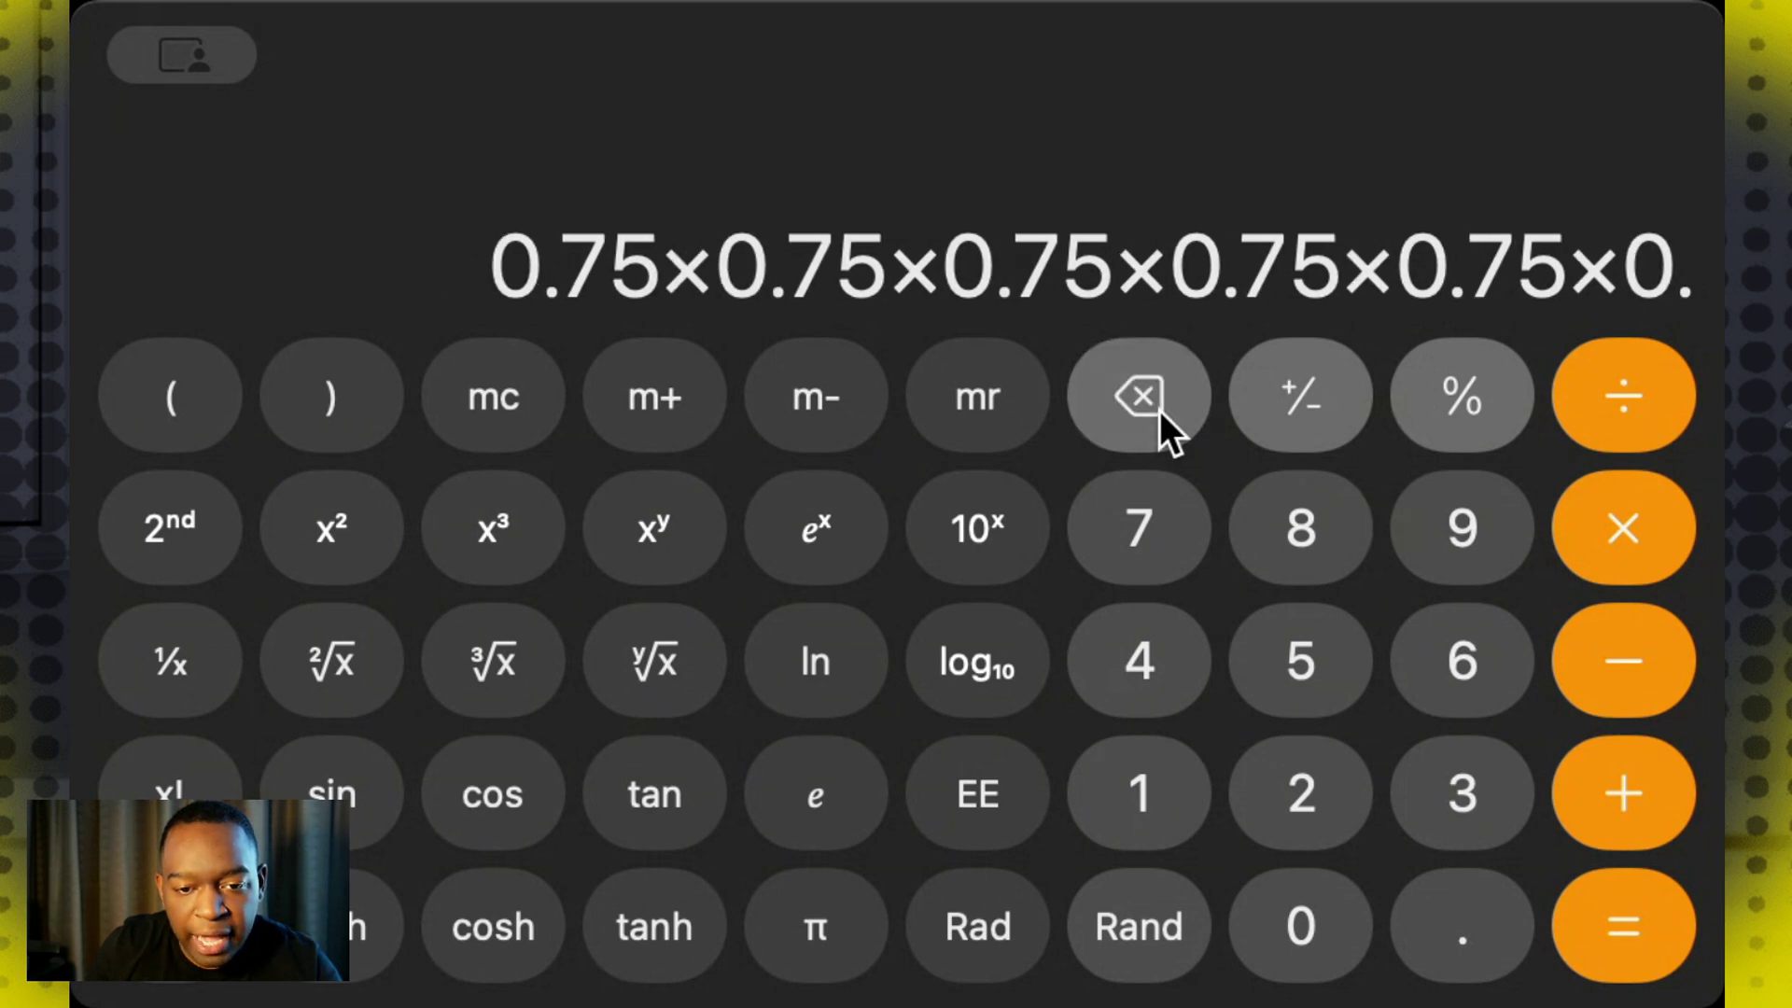
pyautogui.click(1440, 535)
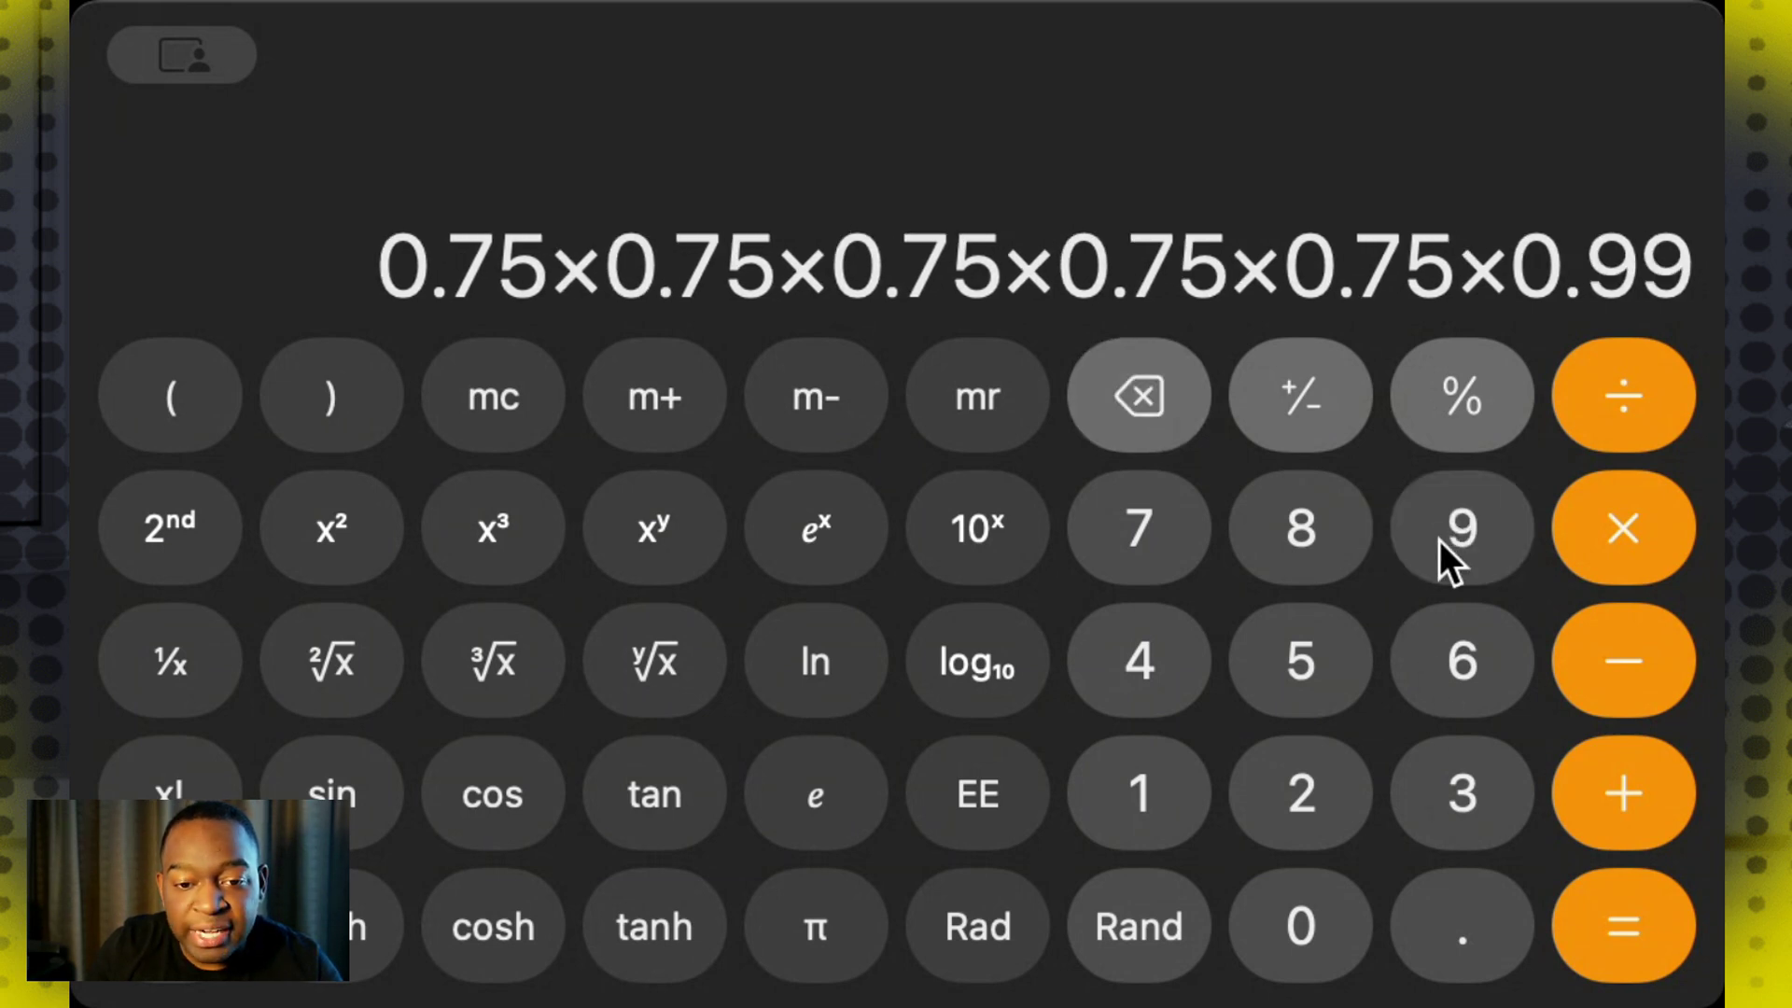
pyautogui.click(1597, 927)
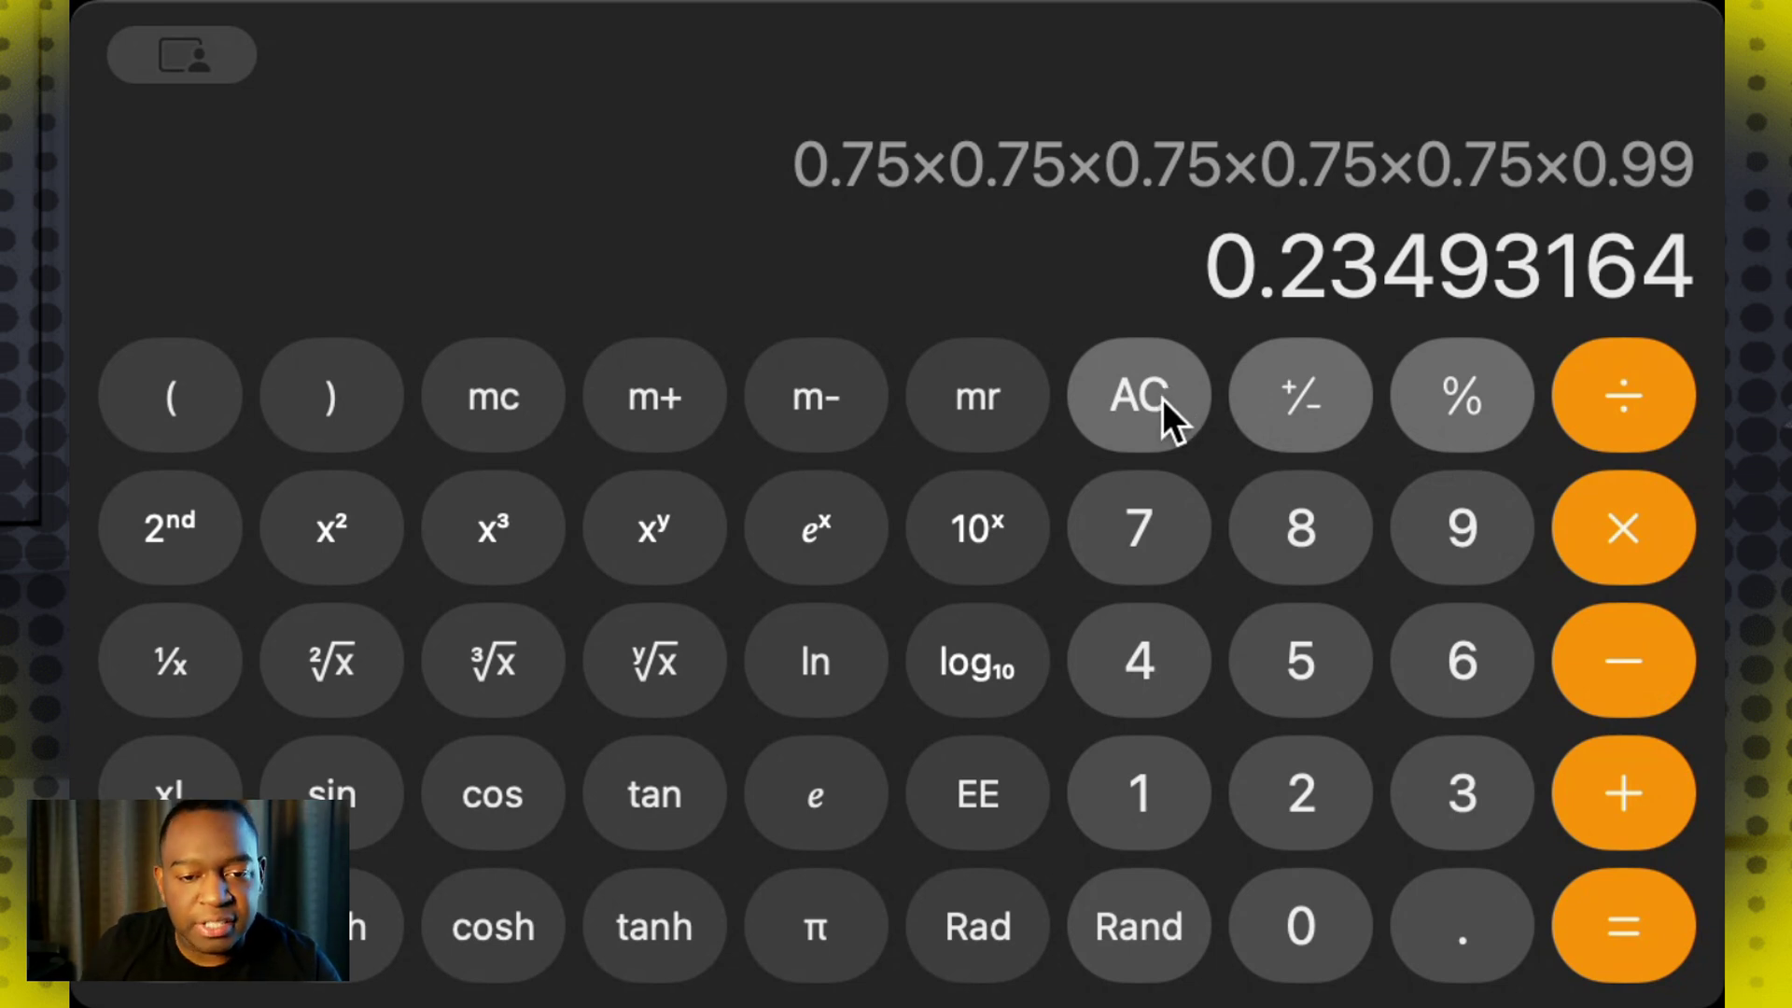
pyautogui.click(1137, 397)
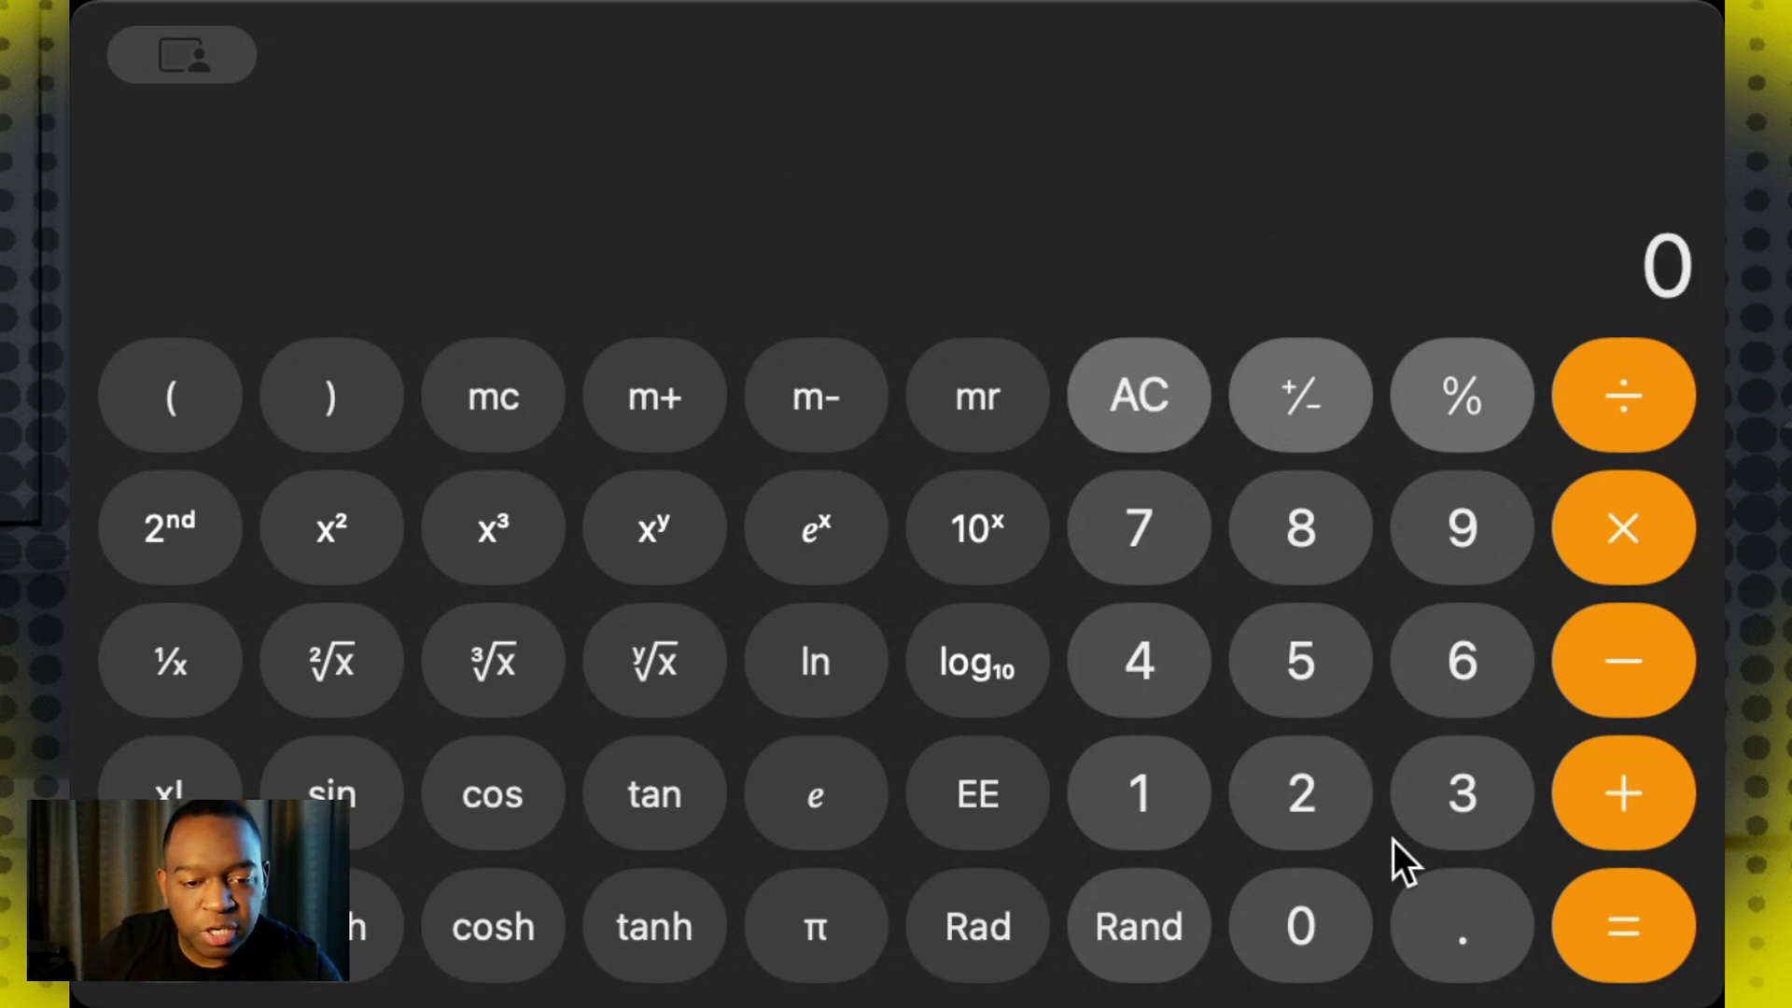
# Enter 0.5 × 0.75 as the first two factors
pyautogui.click(1436, 896)
pyautogui.click(1318, 682)
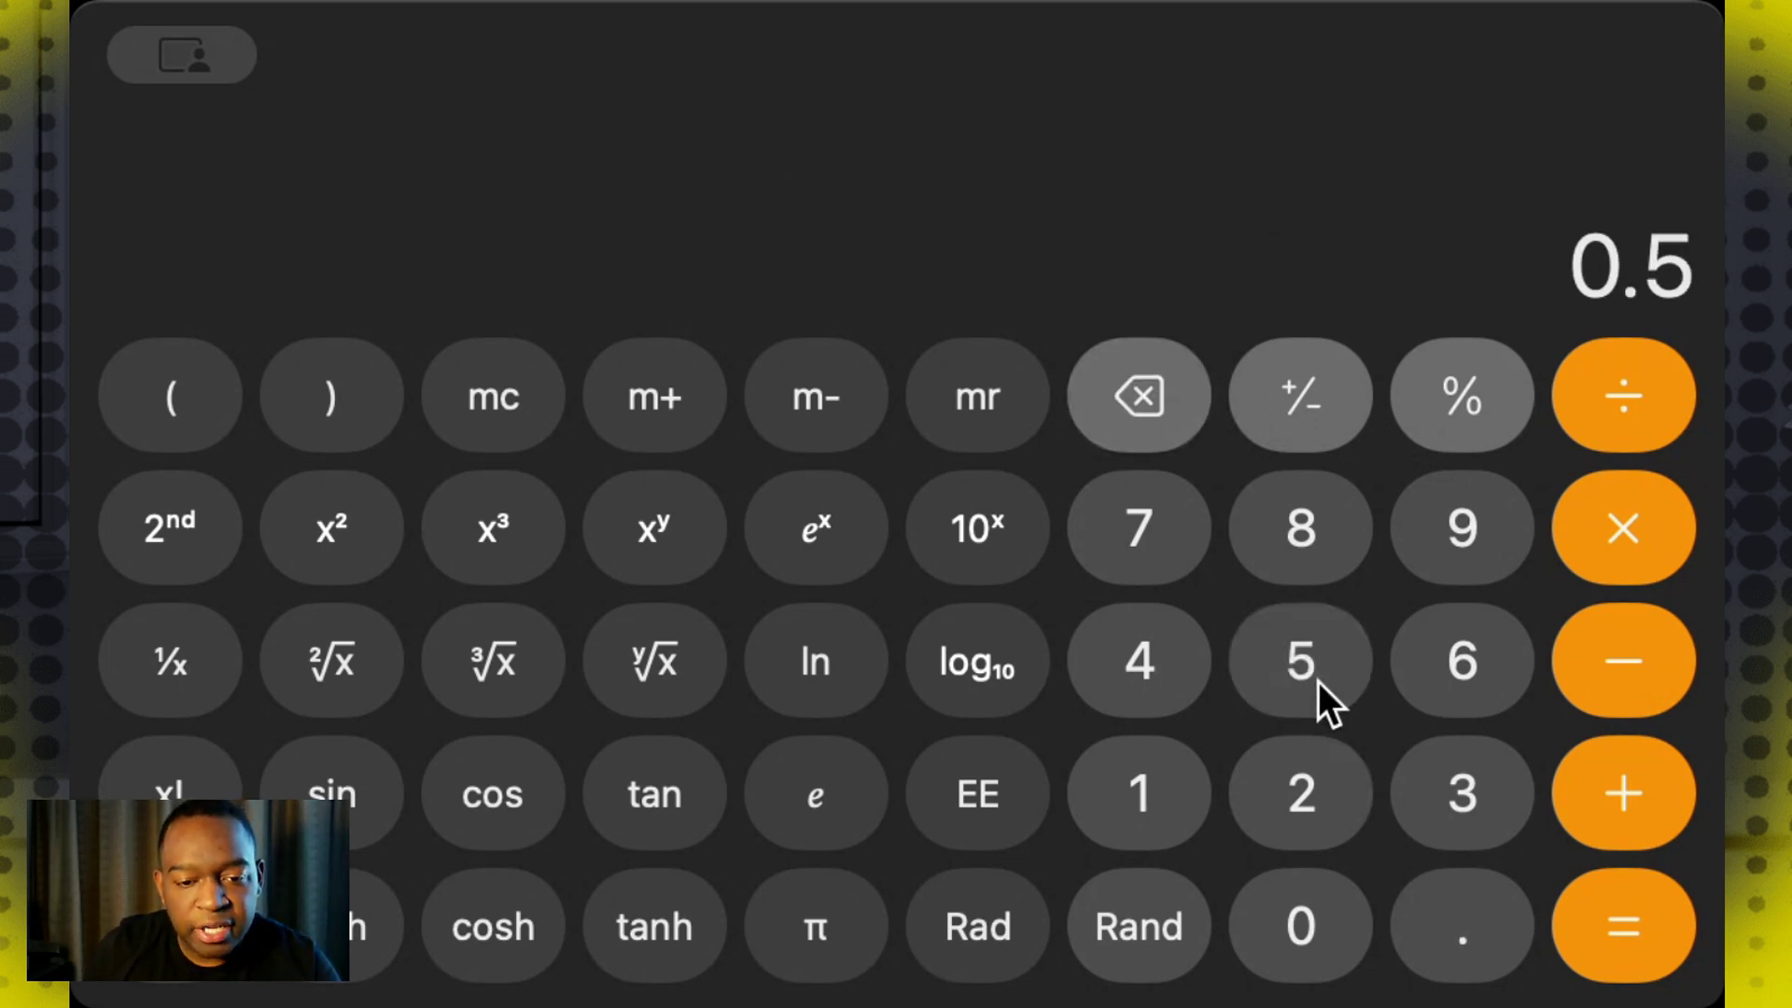
pyautogui.click(1589, 546)
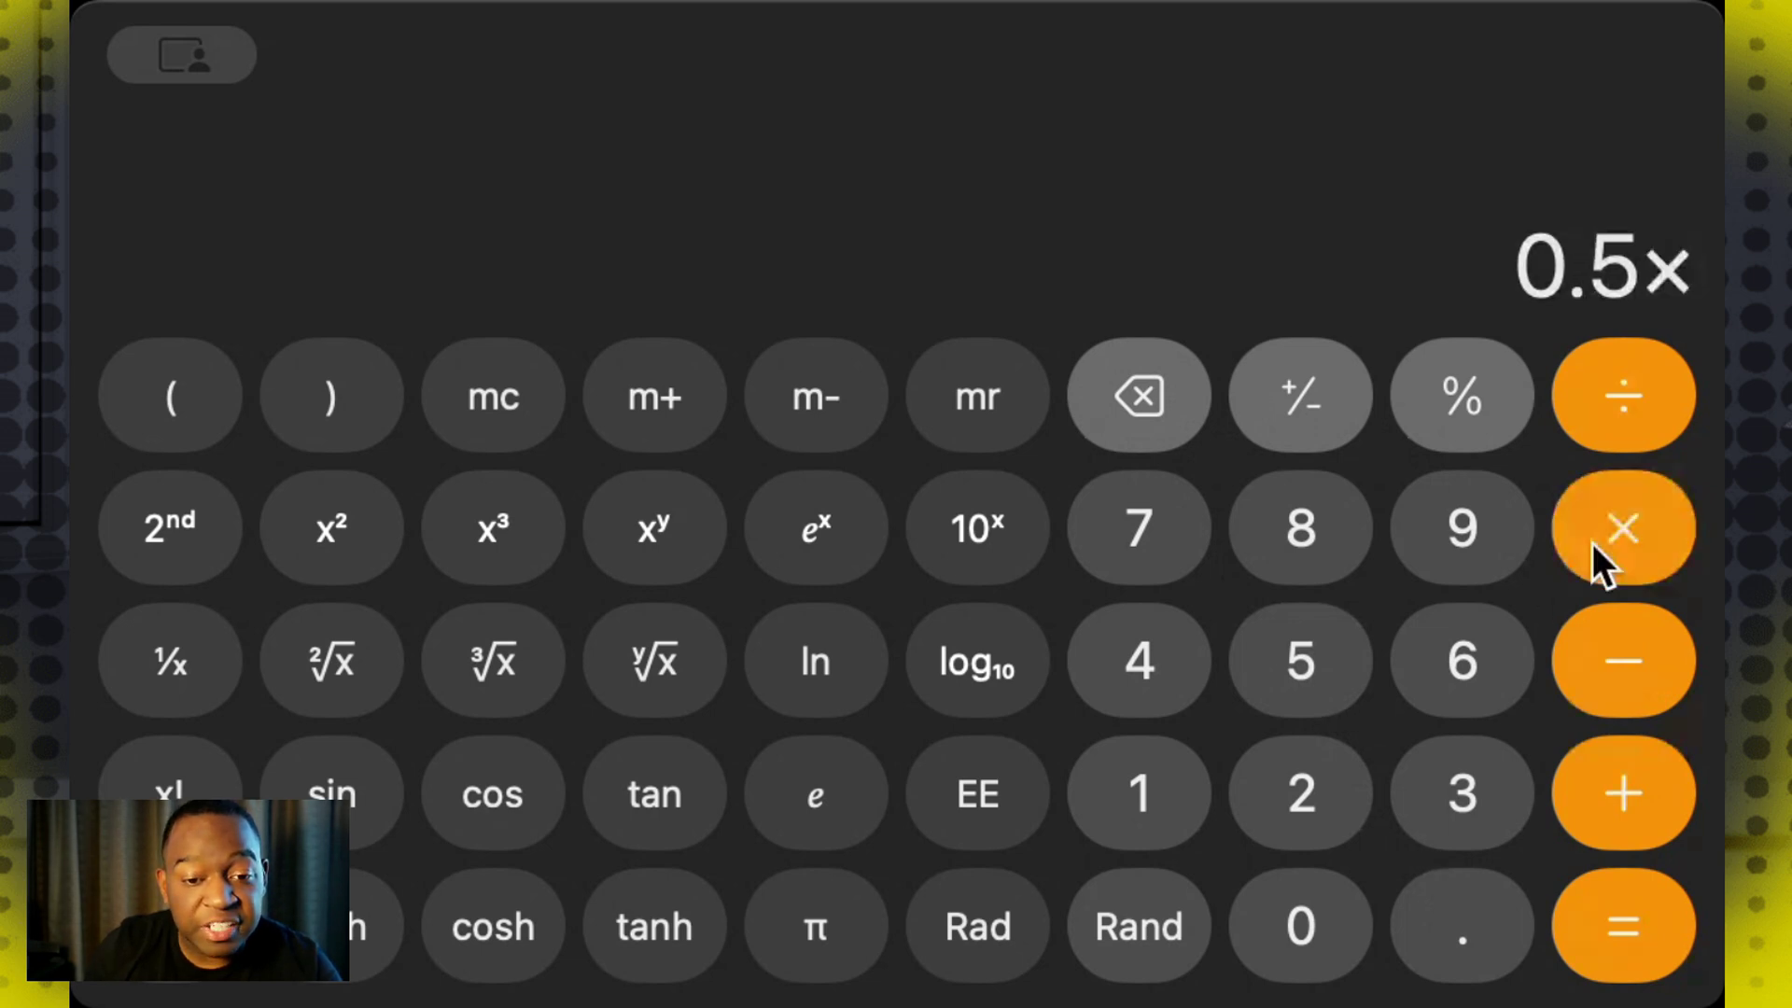
pyautogui.click(1474, 880)
pyautogui.click(1178, 540)
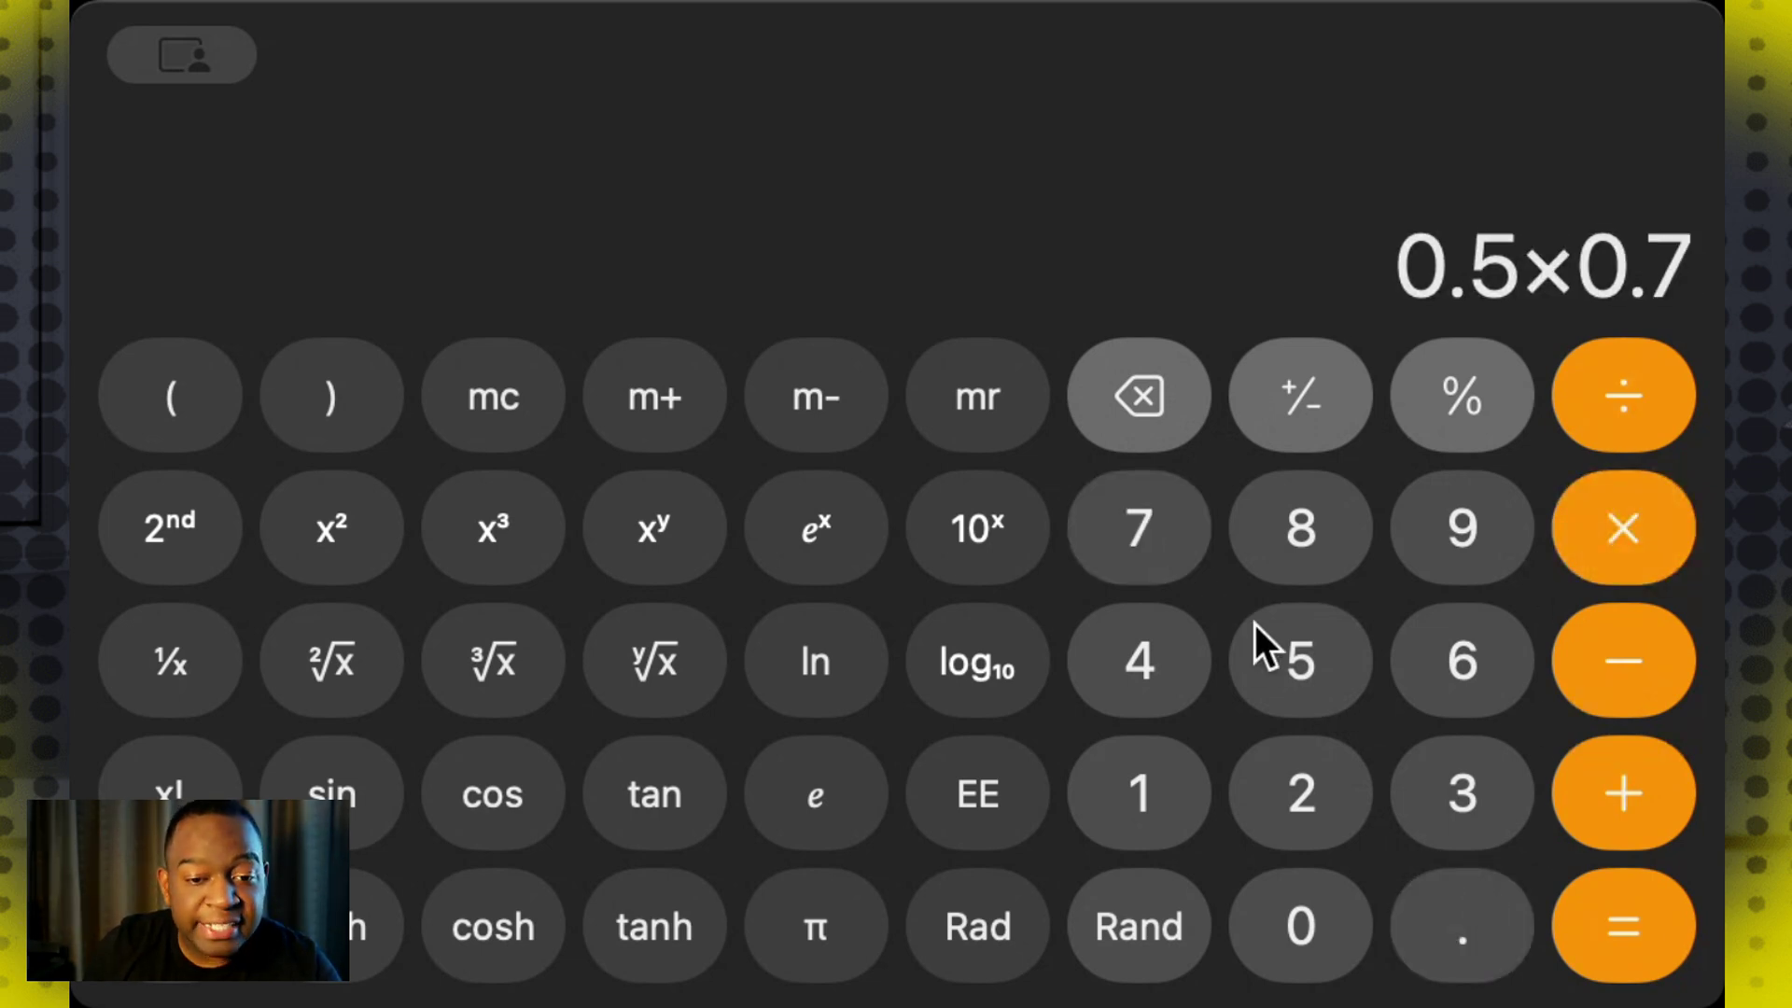
pyautogui.click(1276, 642)
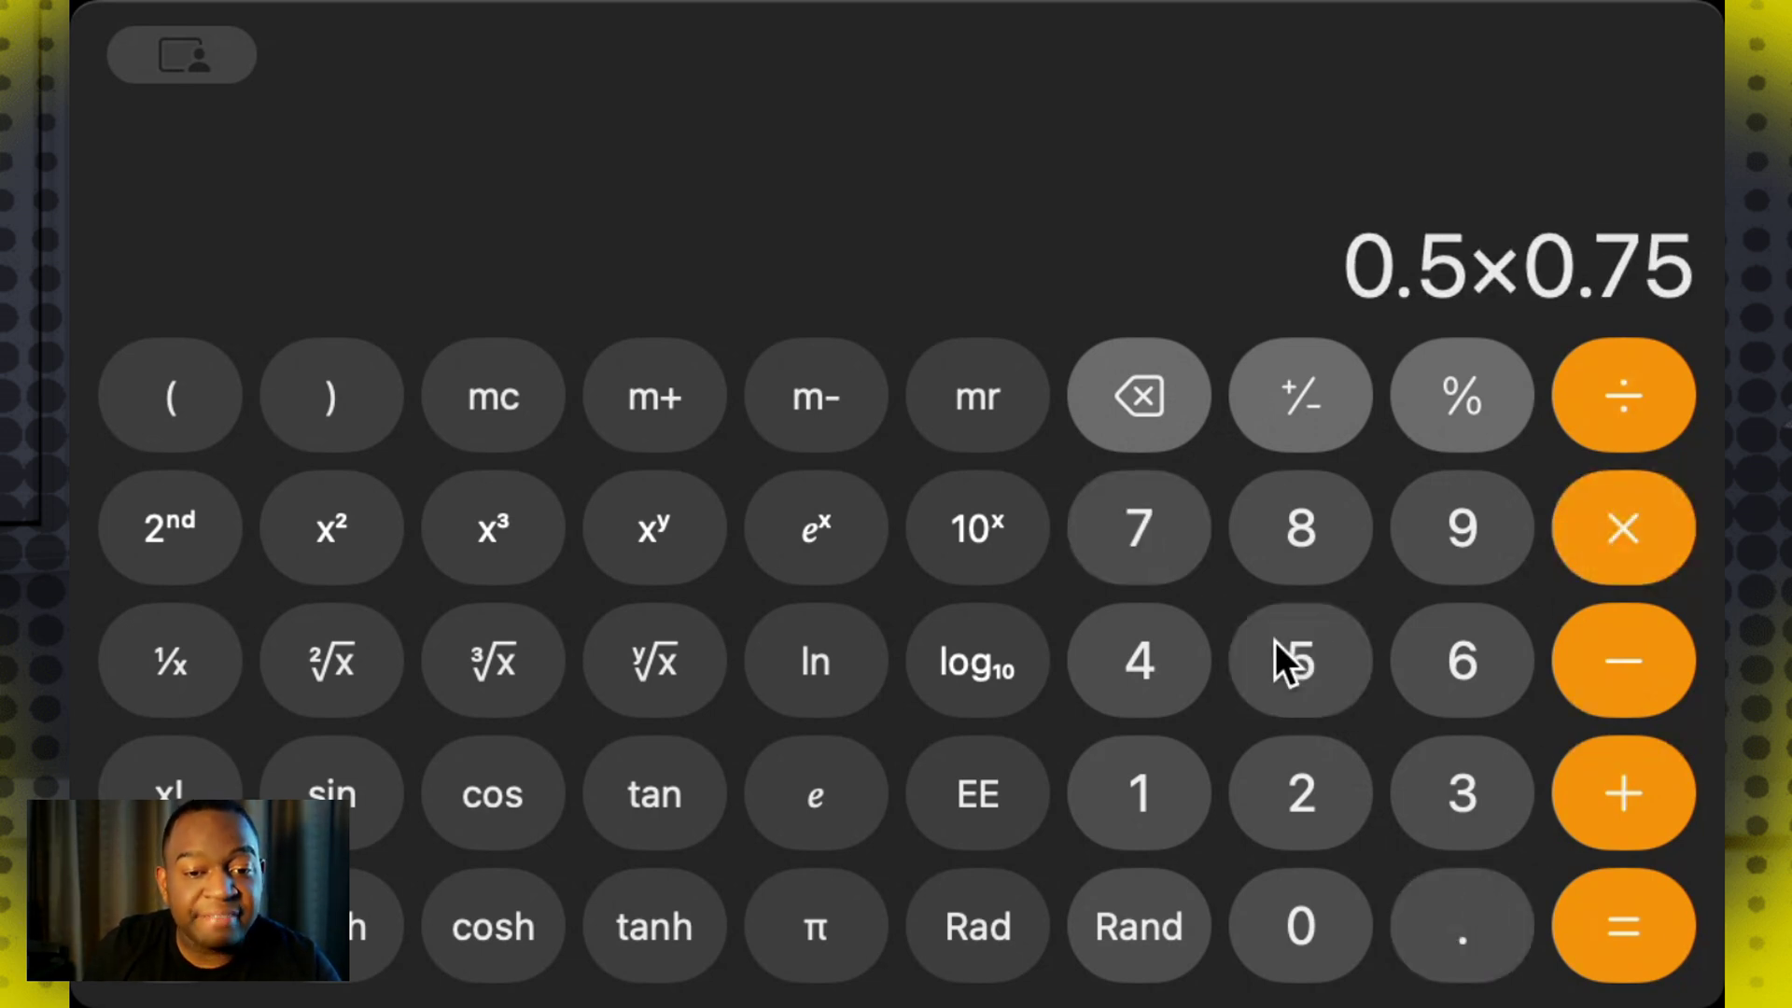
# Multiply by 0.30 and 0.999 as the third and fourth factors
pyautogui.click(1603, 519)
pyautogui.click(1468, 925)
pyautogui.click(1467, 802)
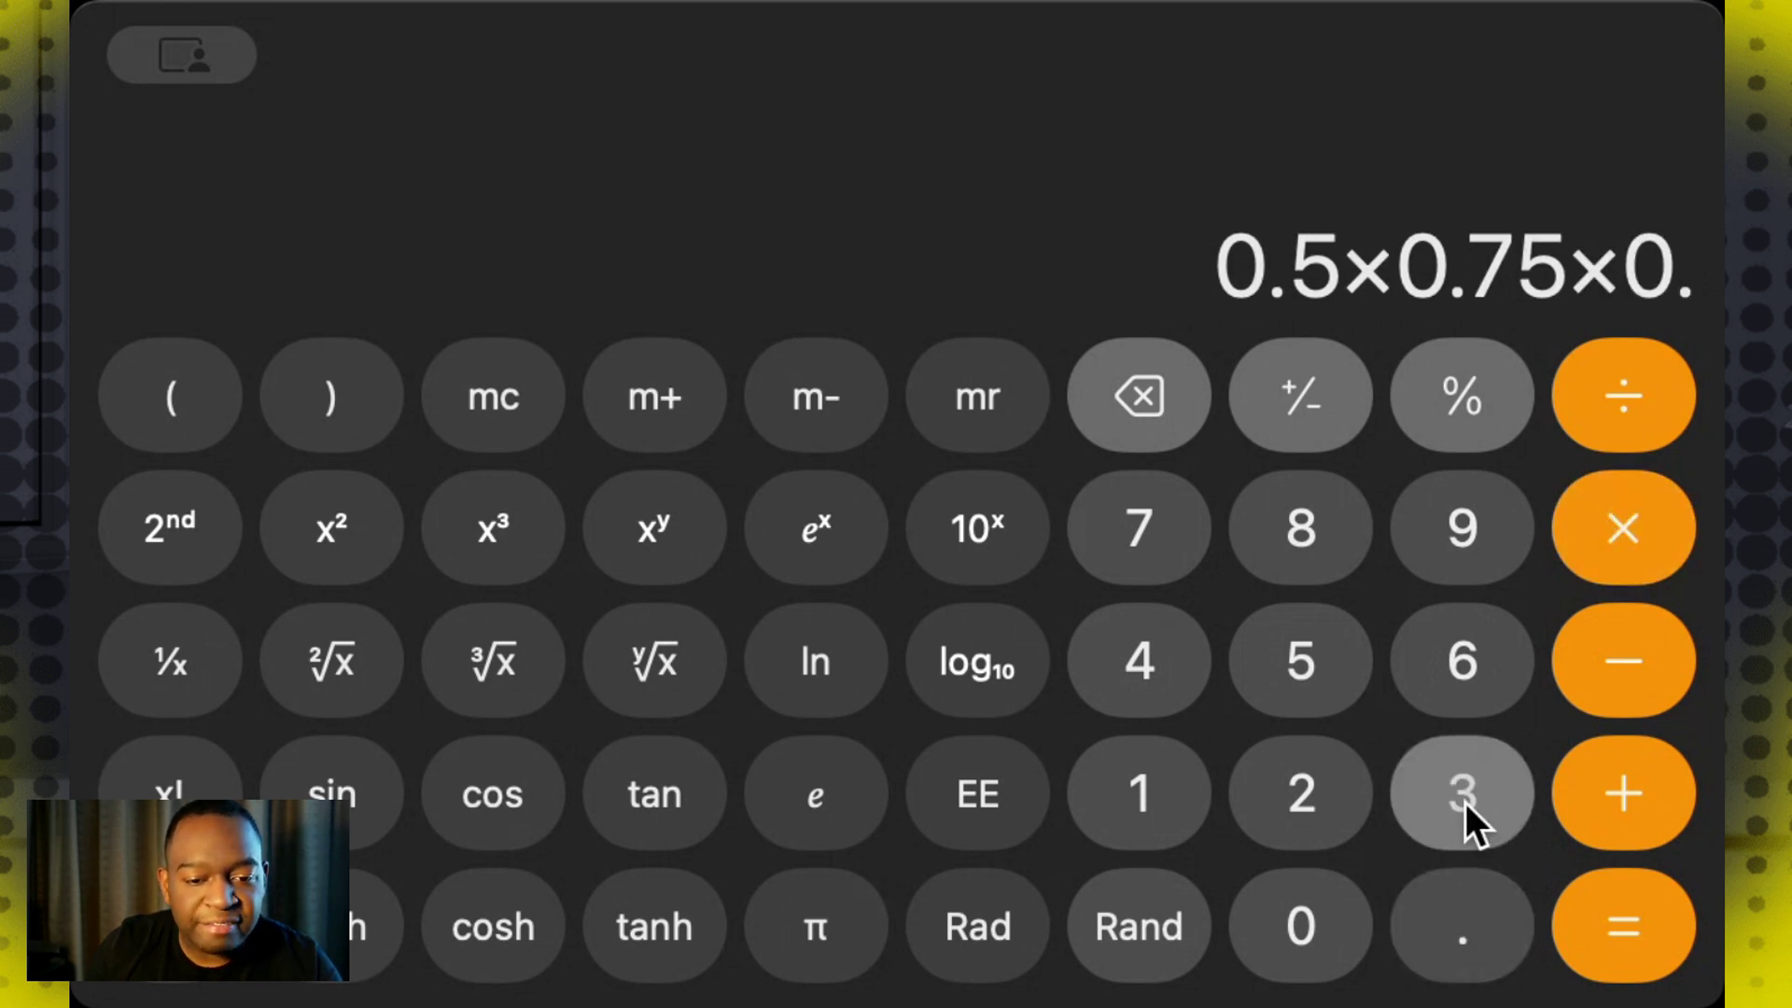
pyautogui.click(1296, 941)
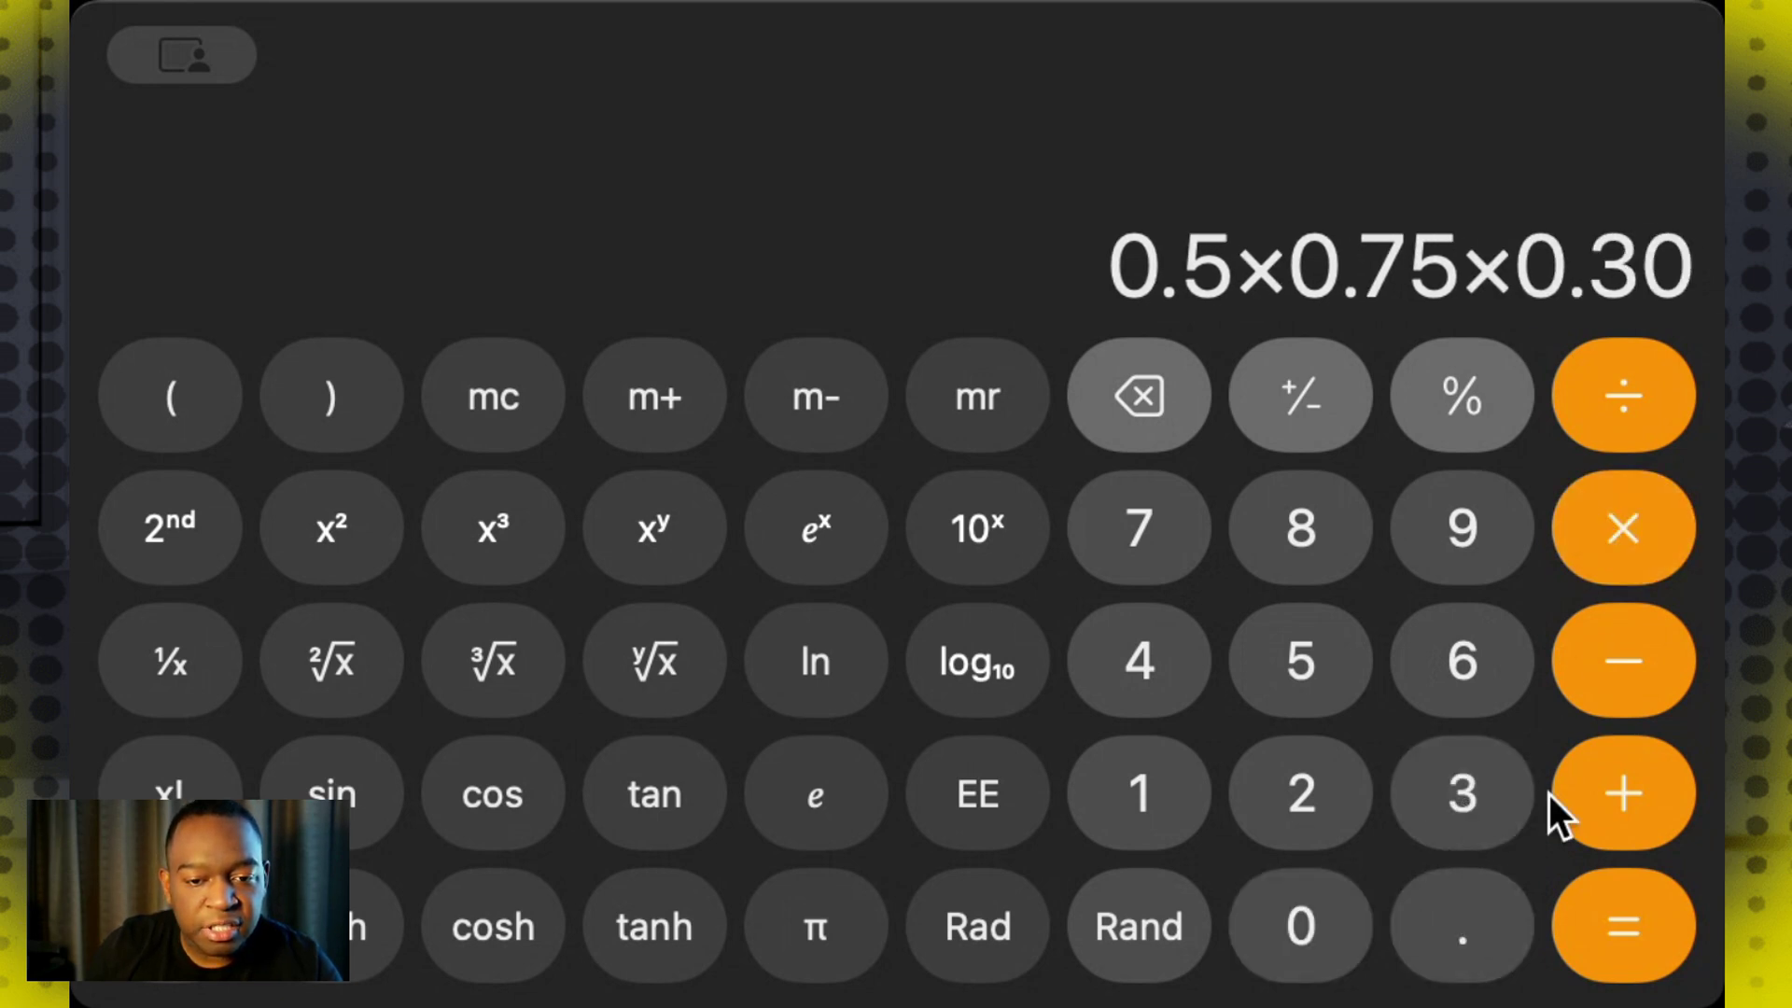
pyautogui.click(1648, 509)
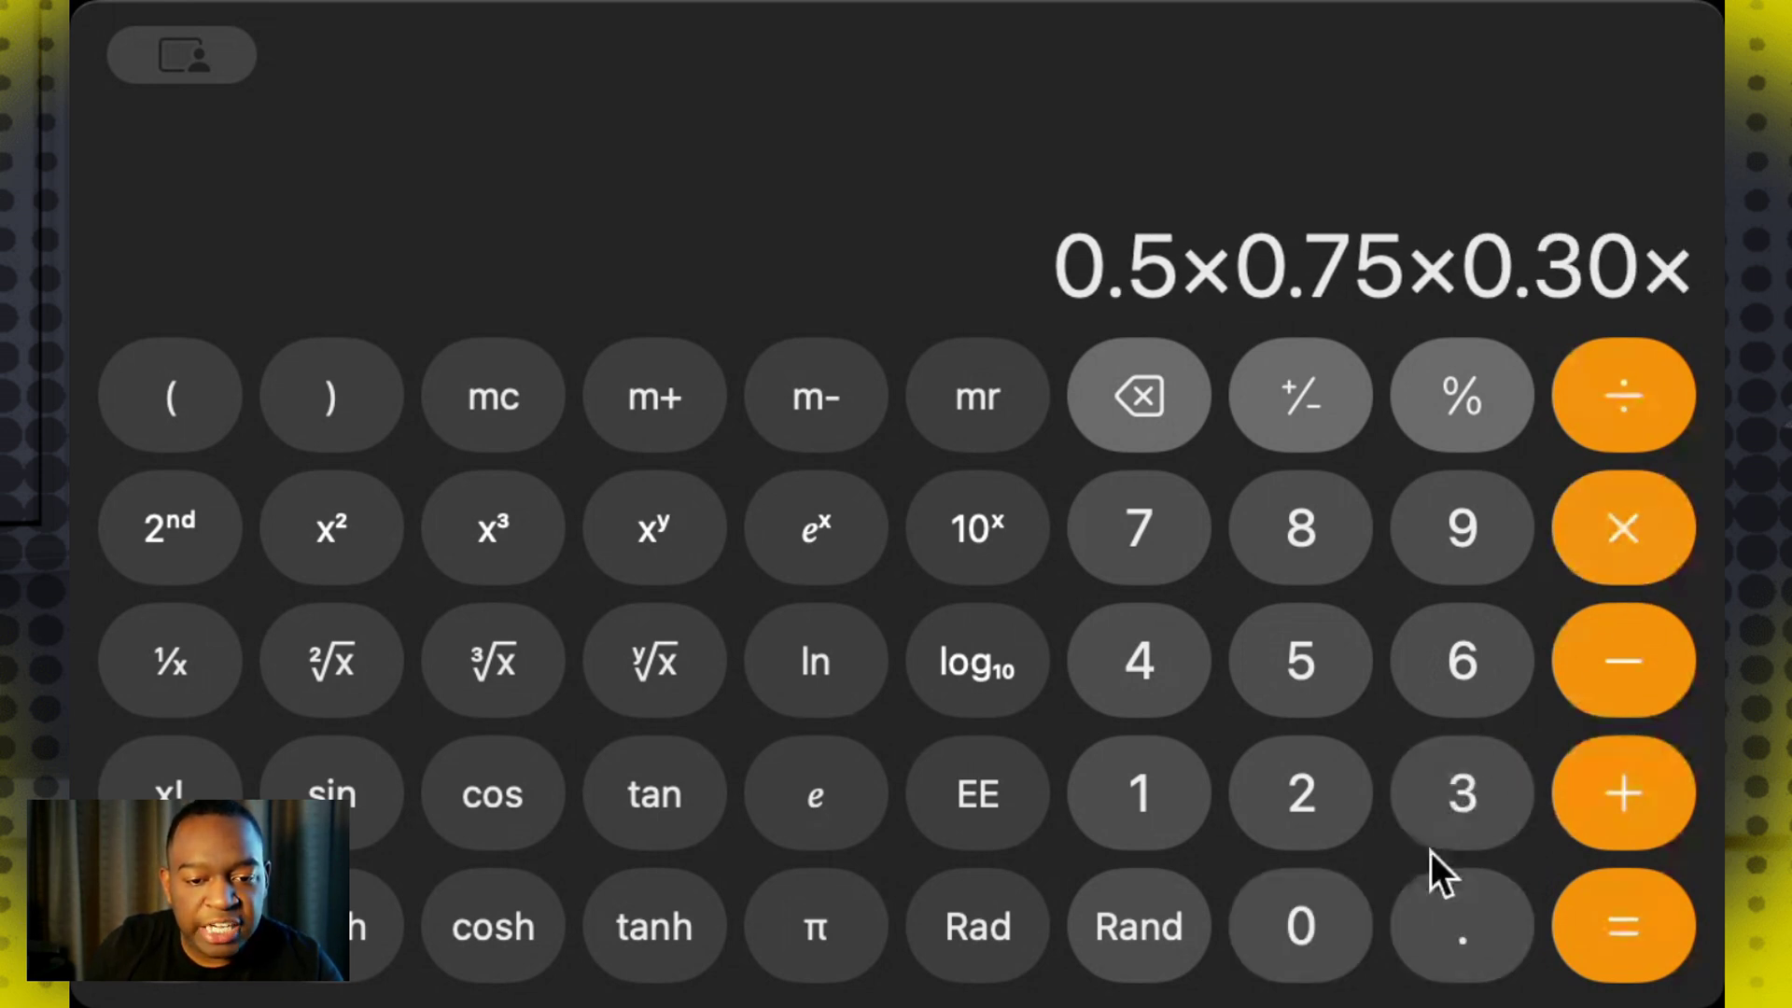
pyautogui.click(1437, 927)
pyautogui.click(1436, 576)
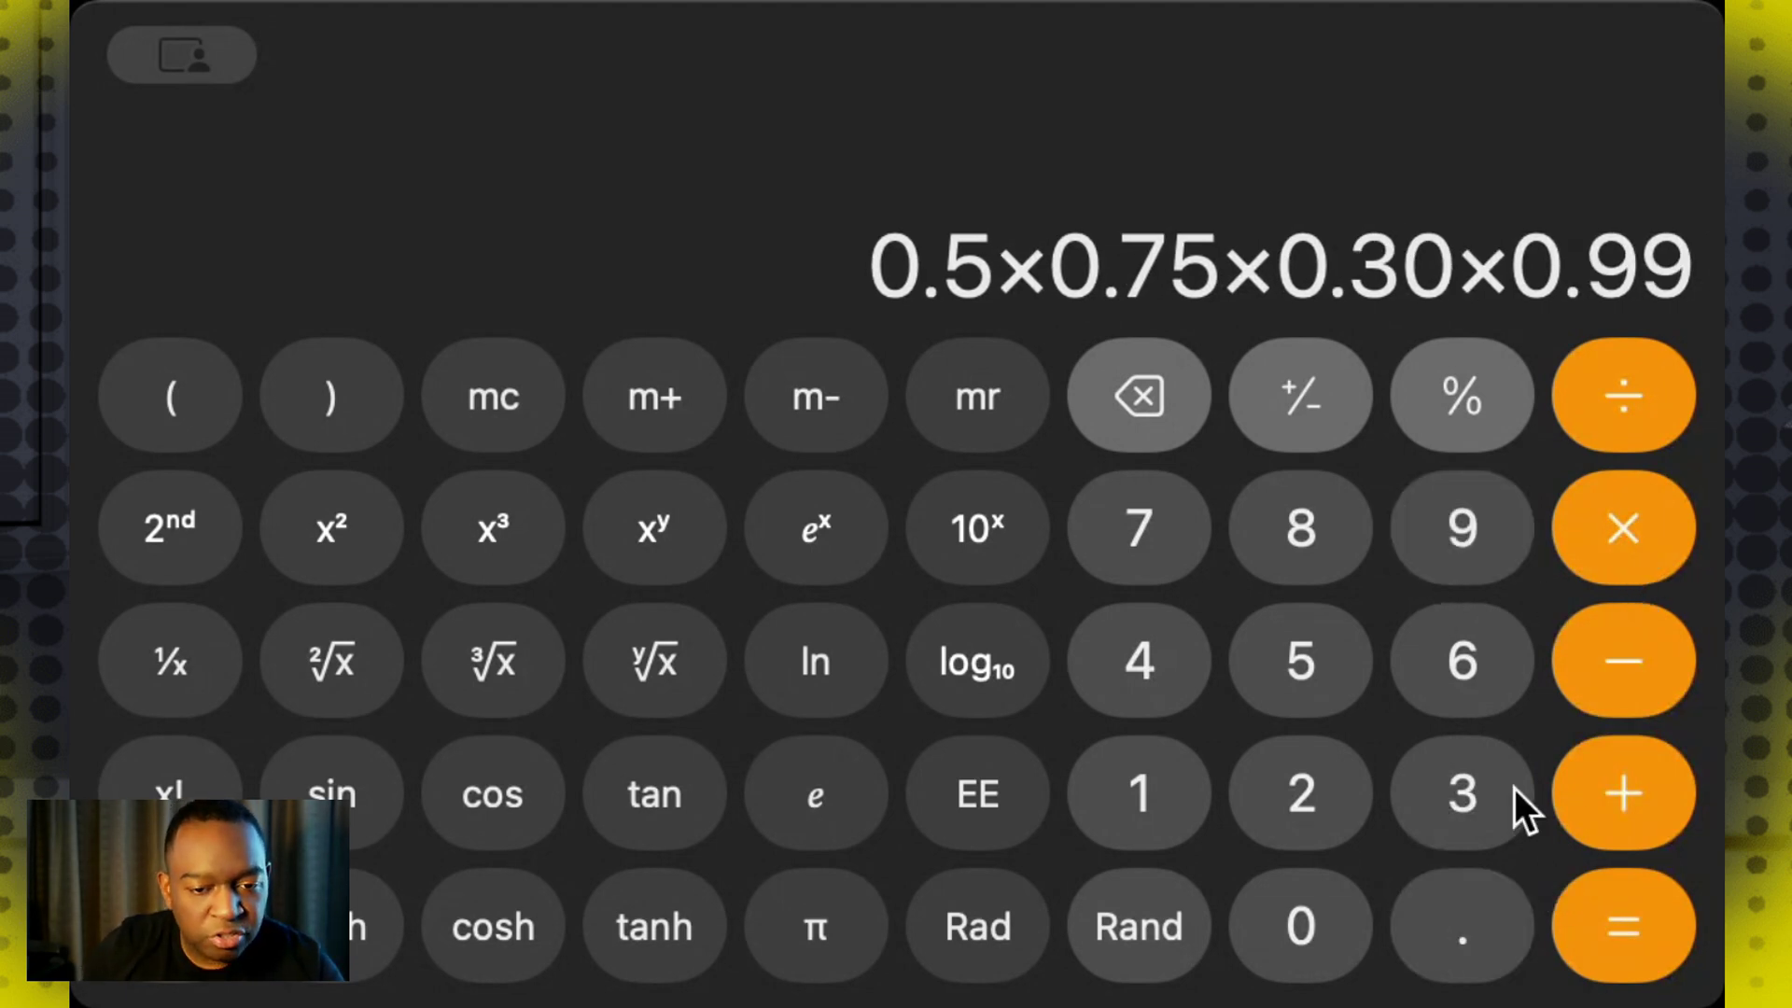
pyautogui.click(1476, 553)
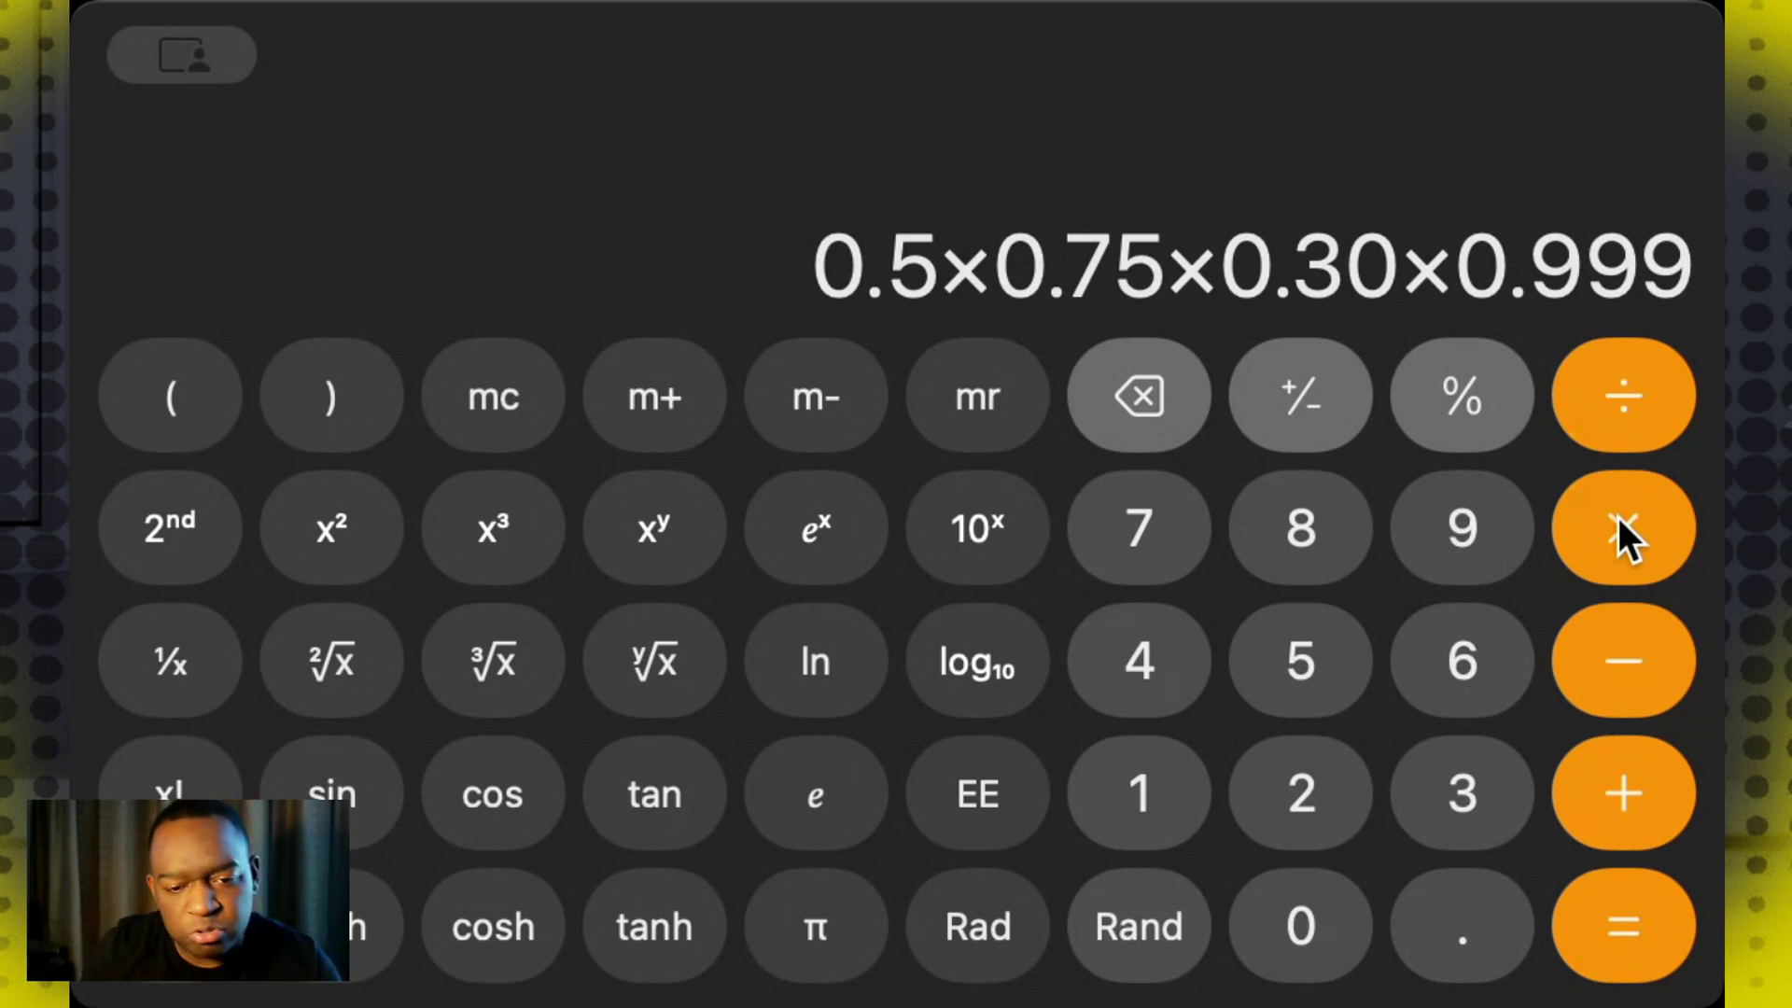
# Multiply by 0.40 and 0.65 and evaluate the product to 0.02922075
pyautogui.click(1601, 535)
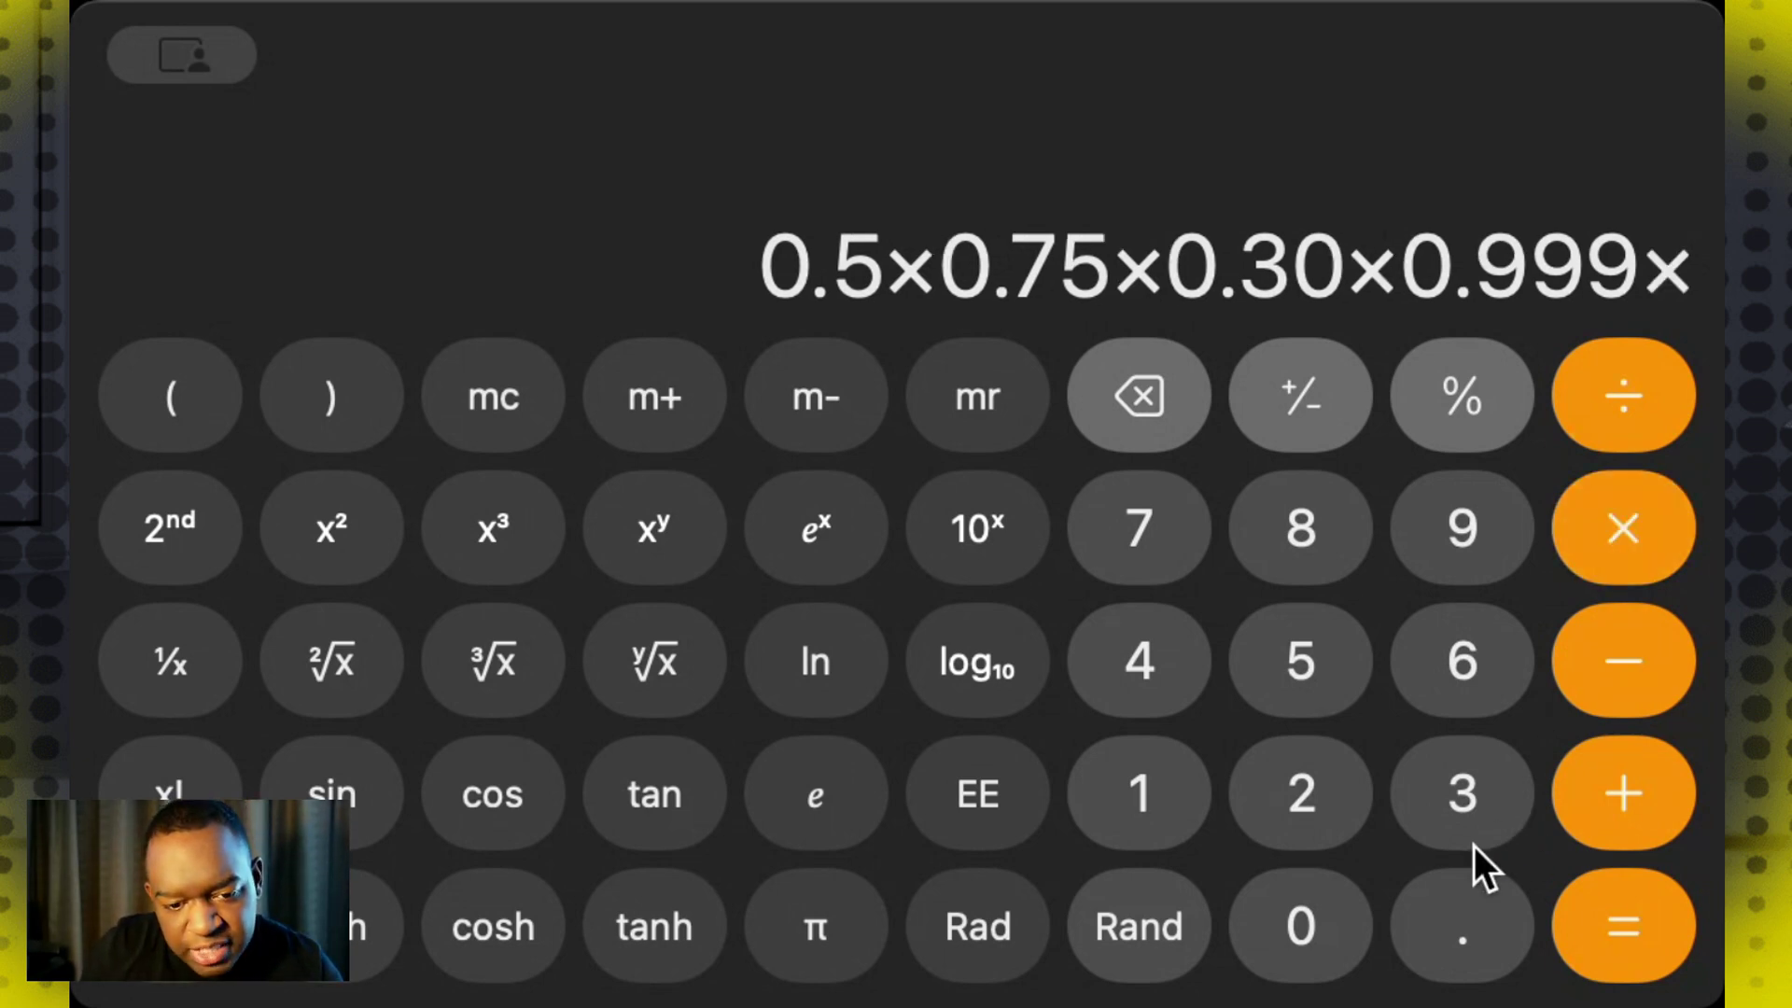
pyautogui.click(1463, 898)
pyautogui.click(1157, 669)
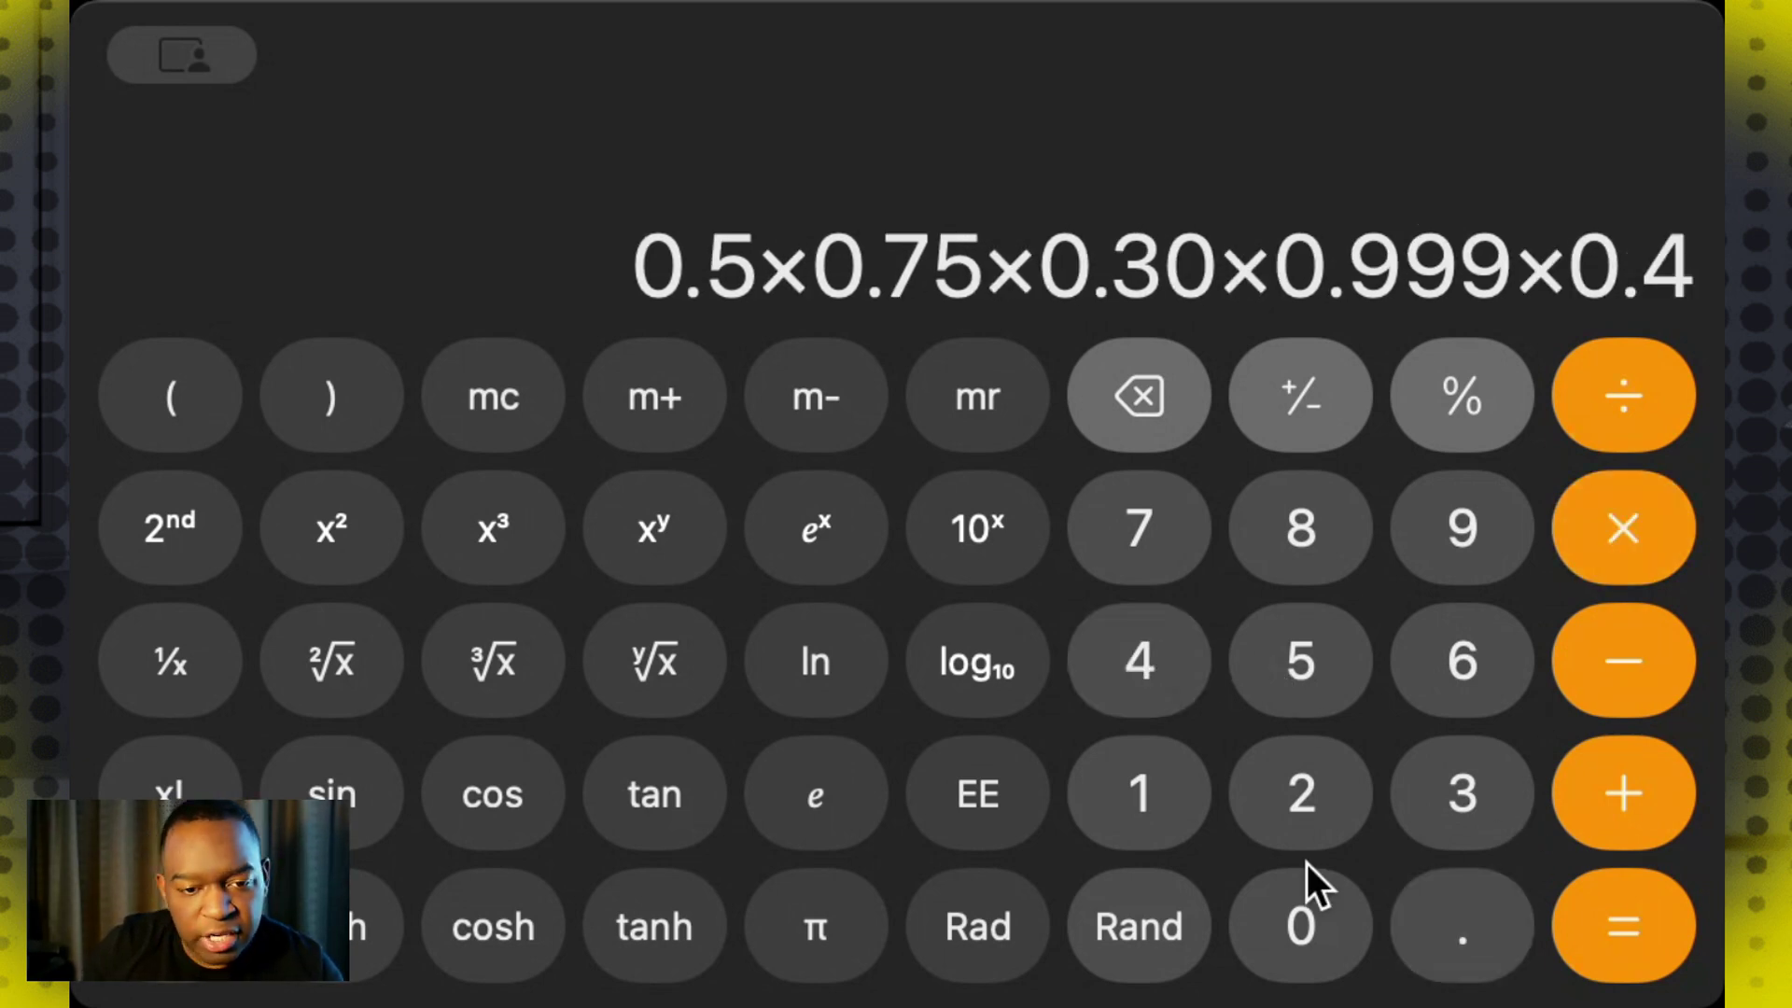
pyautogui.click(1321, 914)
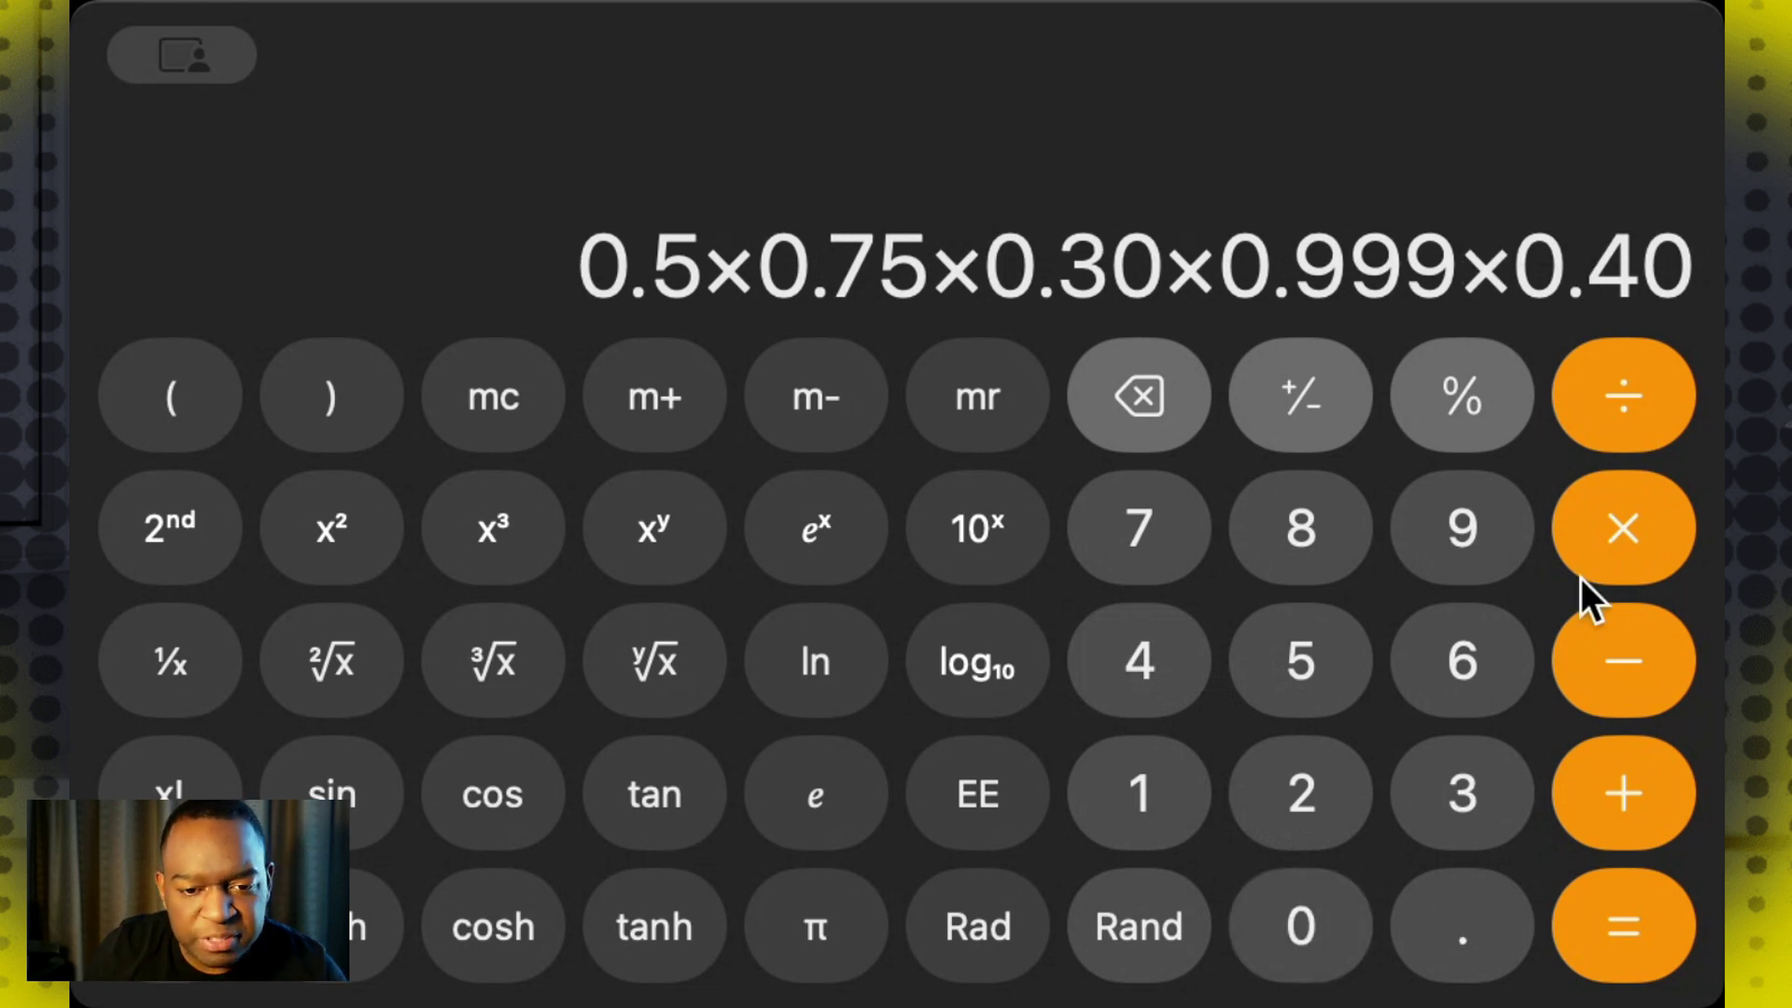
pyautogui.click(1619, 538)
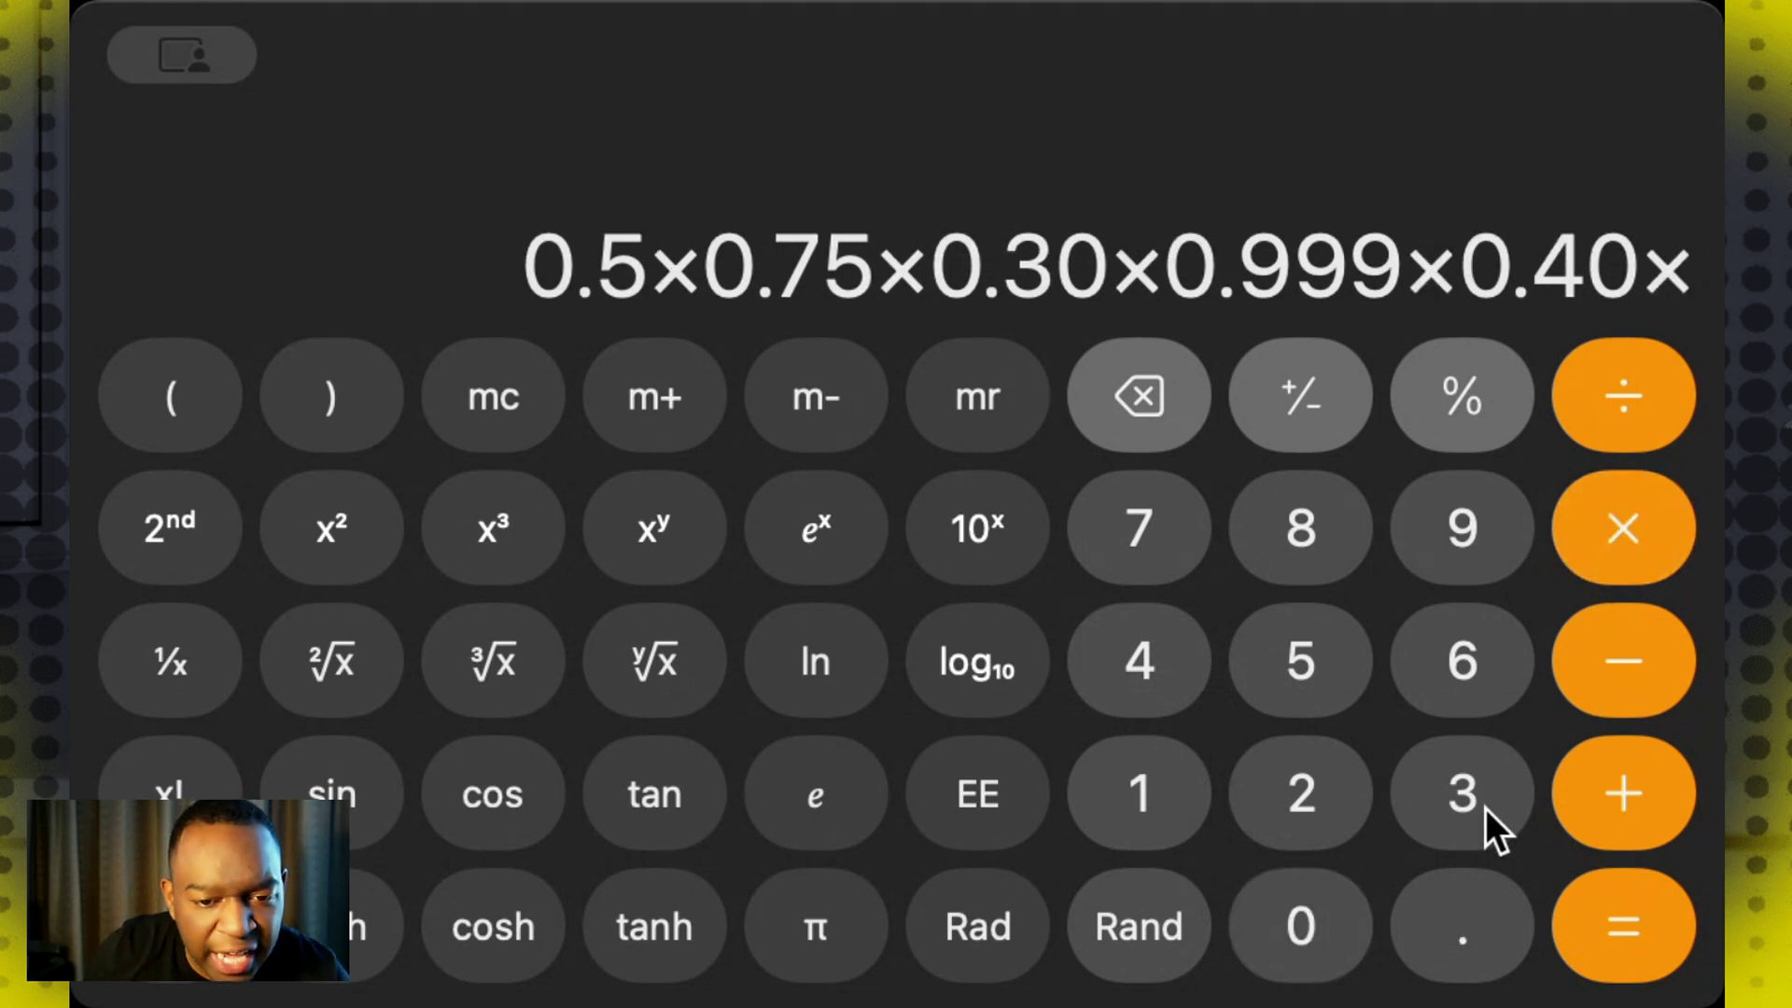
pyautogui.click(1474, 939)
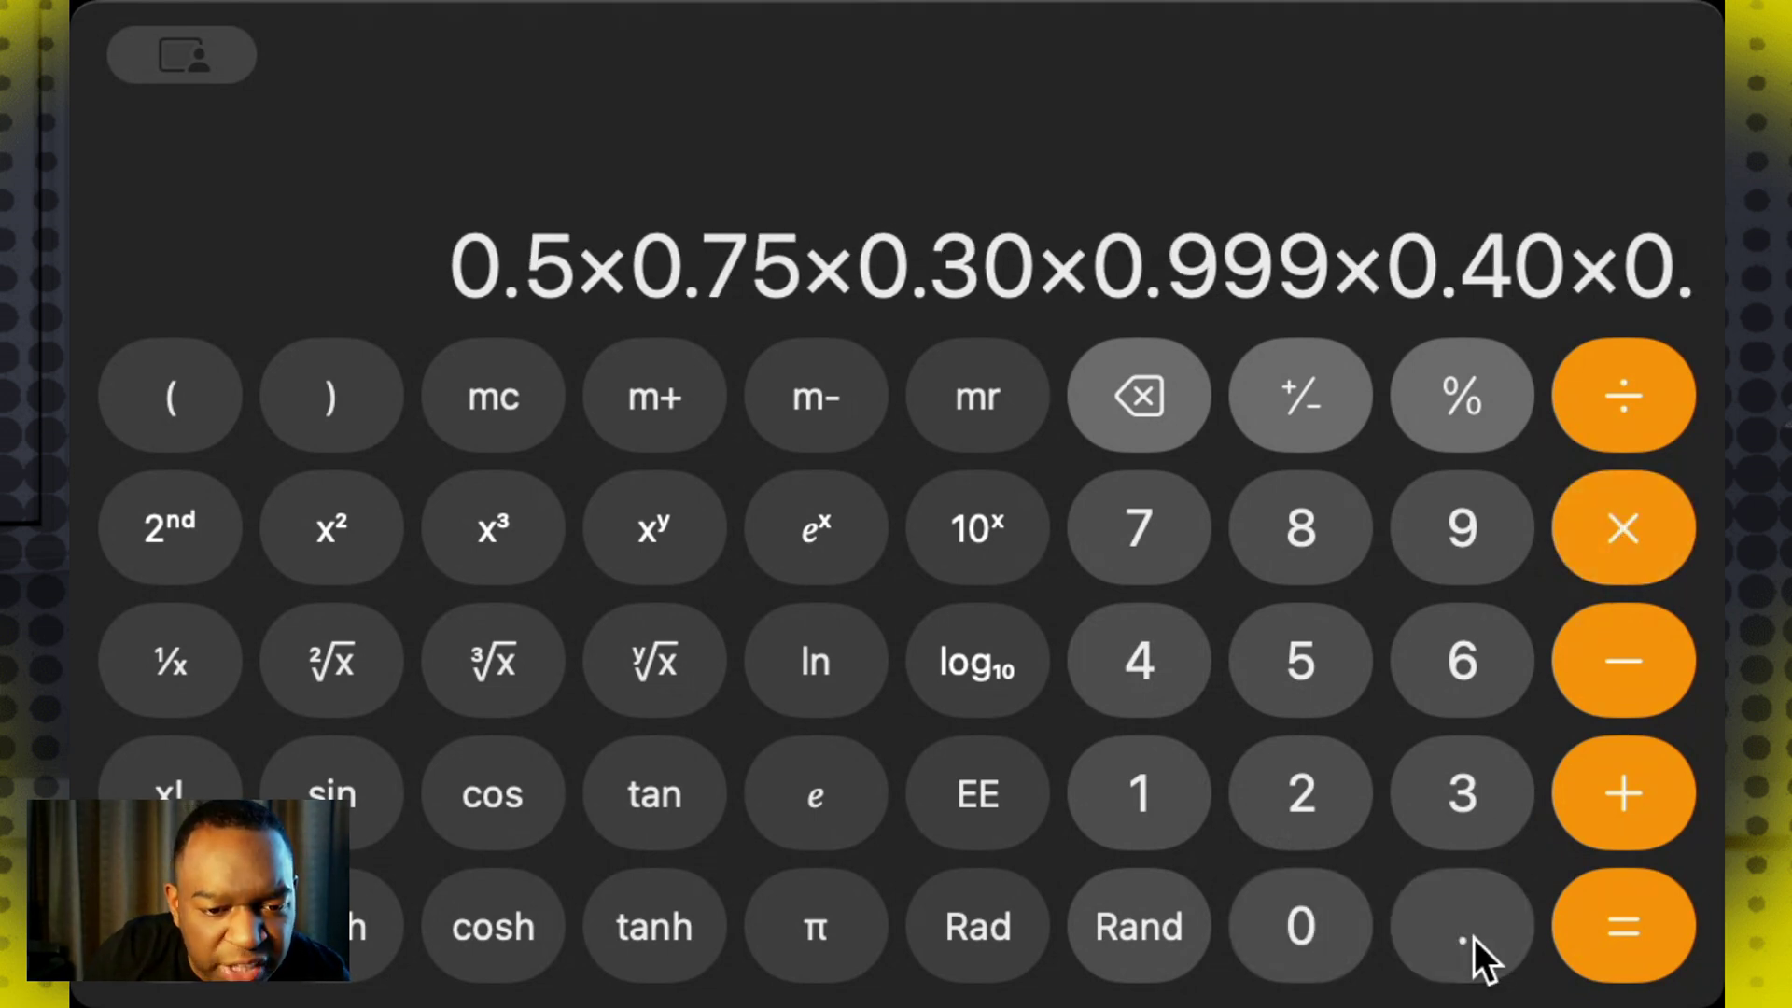
pyautogui.click(1457, 656)
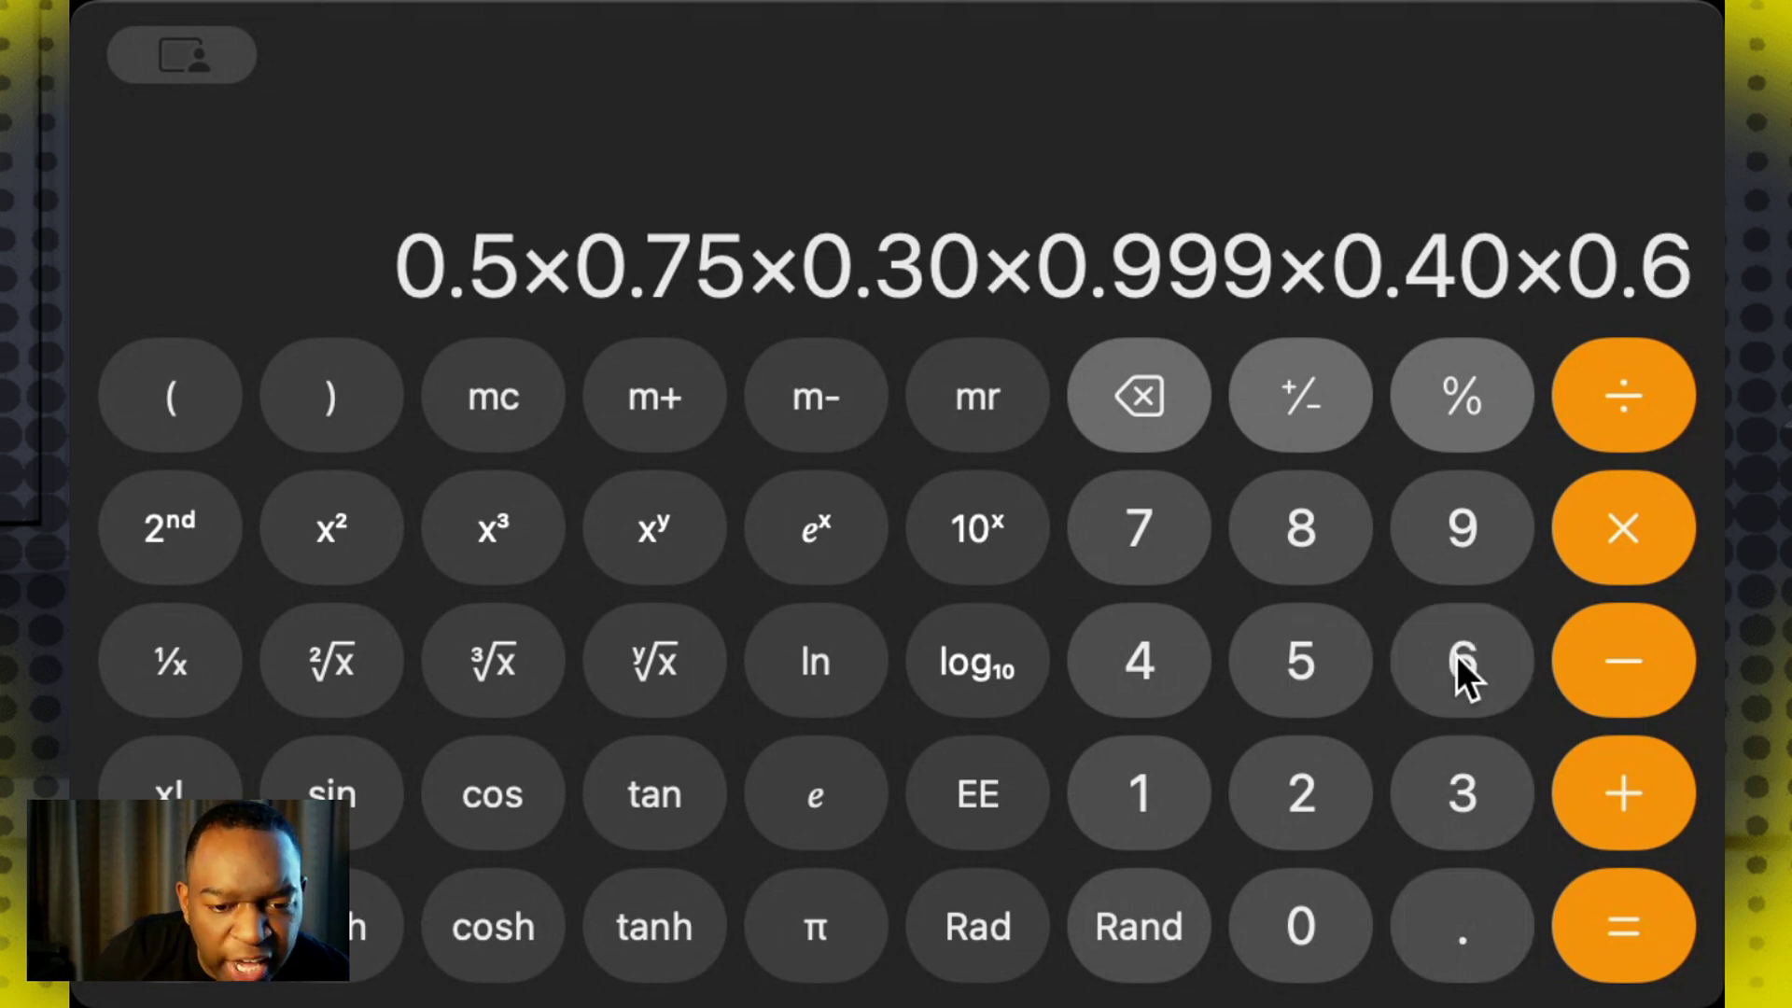
pyautogui.click(1276, 685)
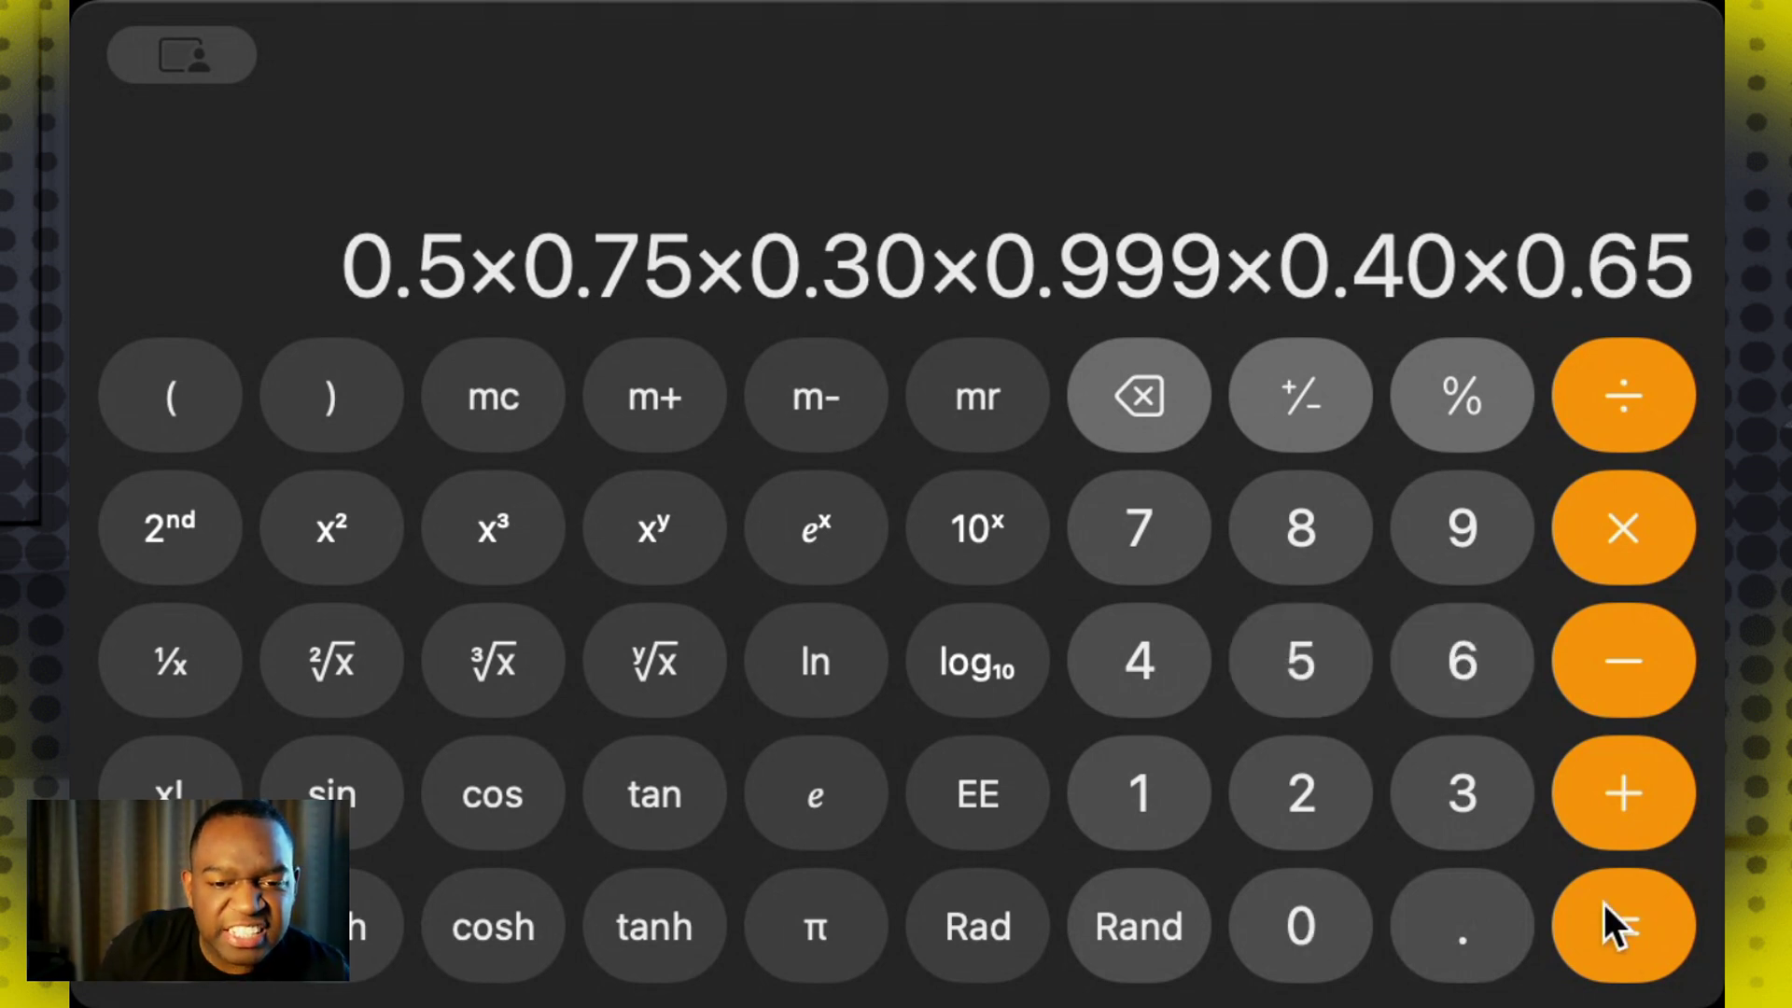
pyautogui.click(1639, 930)
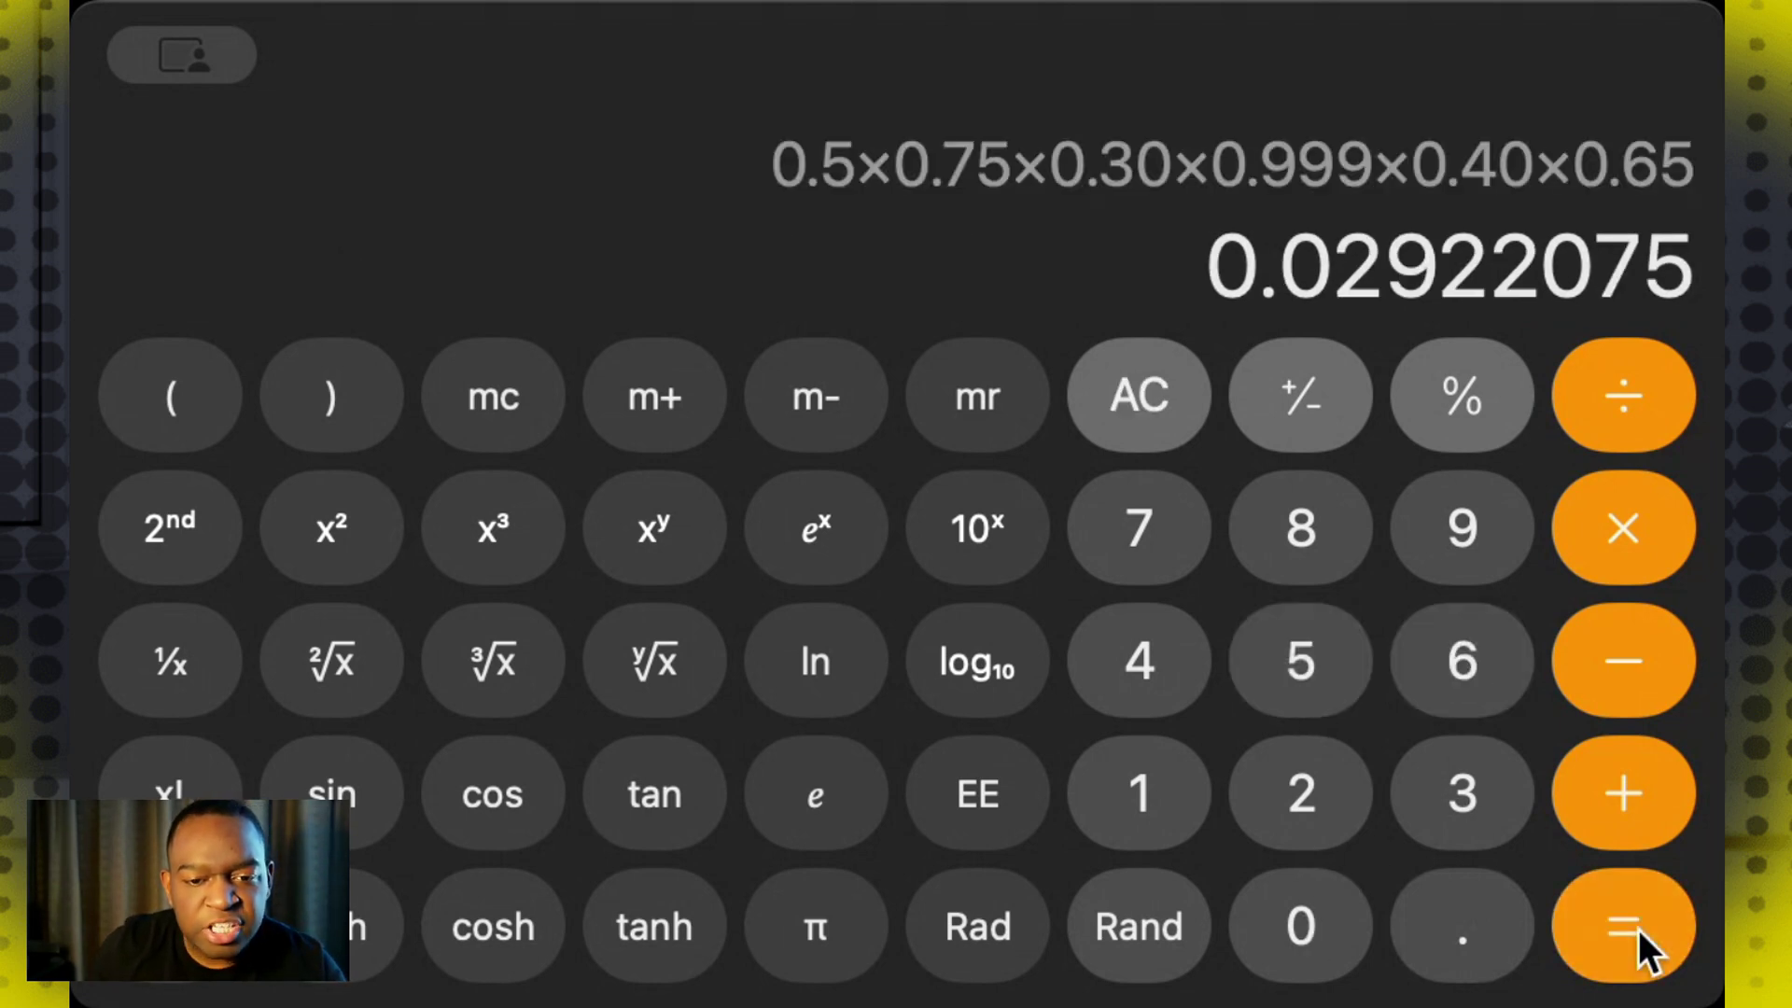